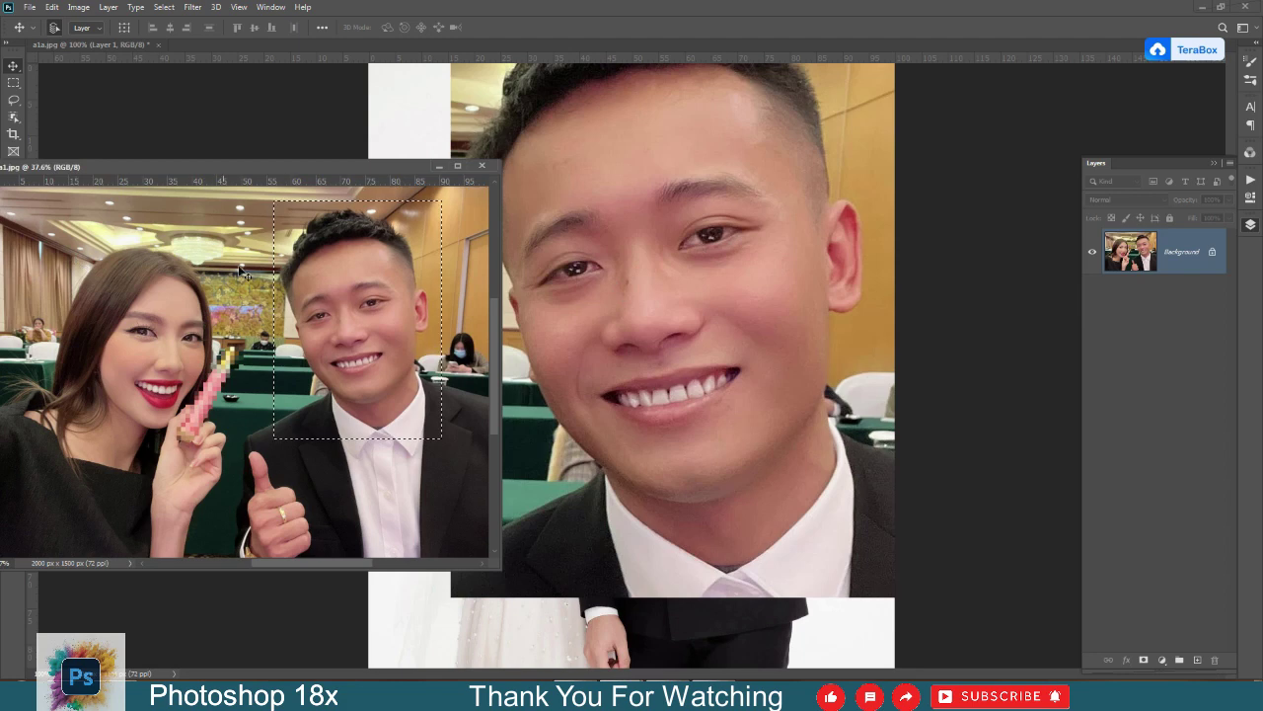
- Move the selection to the woman's head, copy it into the wedding photo as a new layer, and close a1.jpg without saving
{"action": "key", "text": "m"}
{"action": "left_click_drag", "start_coordinate": [349, 303], "coordinate": [661, 300]}
{"action": "key", "text": "v"}
{"action": "left_click", "coordinate": [482, 165]}
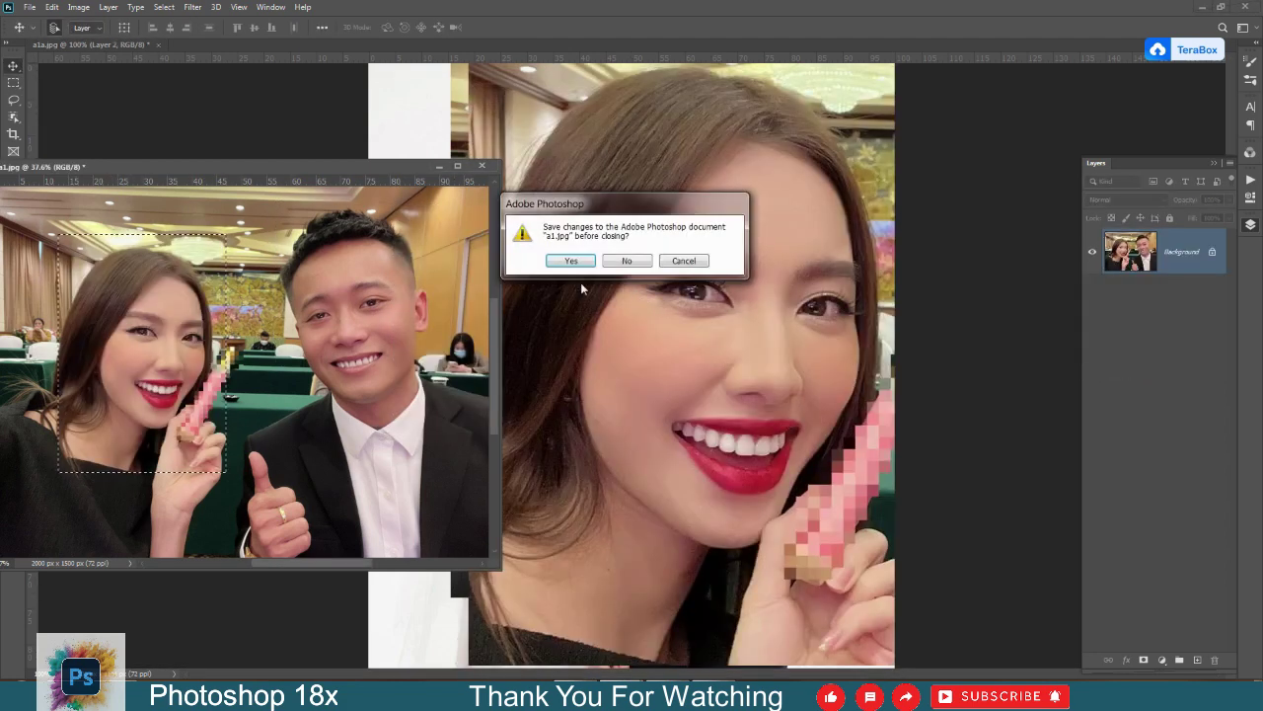
{"action": "left_click", "coordinate": [626, 261]}
- Scale down the woman's head on Layer 2 with Free Transform and place it on the bride's side of the photo
{"action": "scroll", "coordinate": [731, 314], "scroll_direction": "down", "scroll_amount": 3}
{"action": "scroll", "coordinate": [772, 329], "scroll_direction": "up", "scroll_amount": 1}
{"action": "left_click_drag", "start_coordinate": [728, 338], "coordinate": [636, 352]}
{"action": "right_click", "coordinate": [603, 329]}
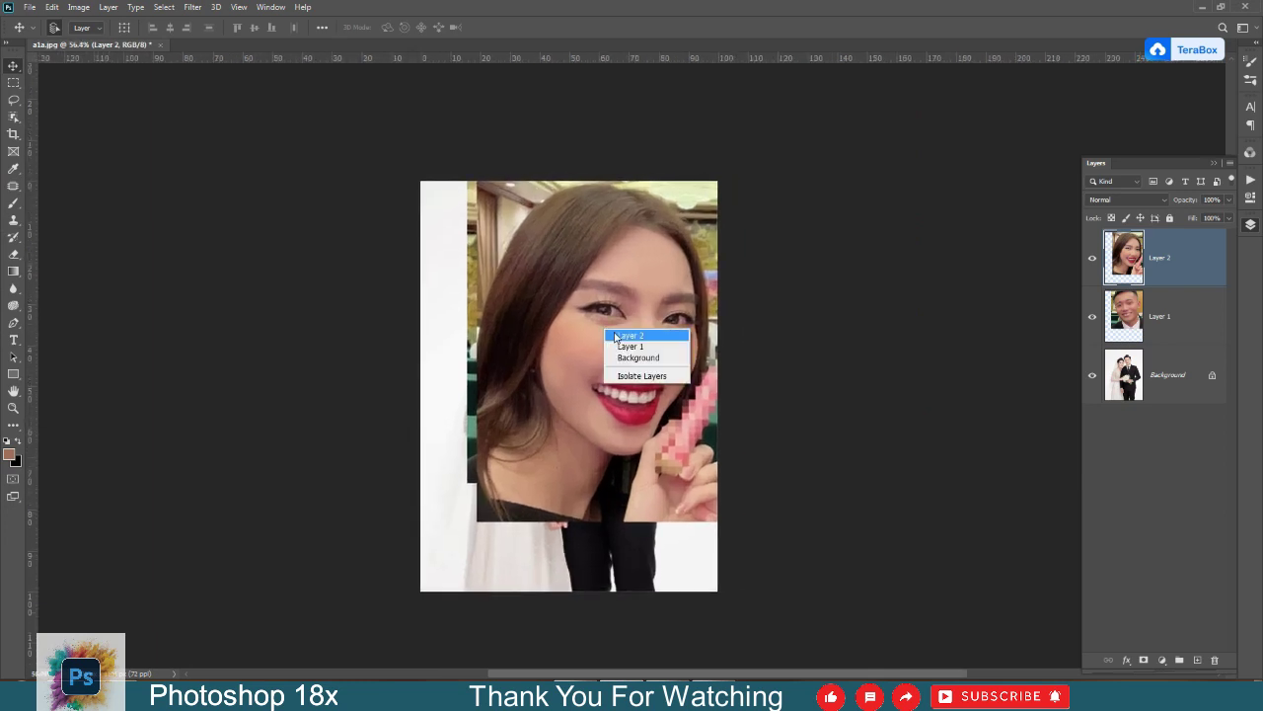
{"action": "left_click", "coordinate": [619, 334]}
{"action": "left_click", "coordinate": [51, 7]}
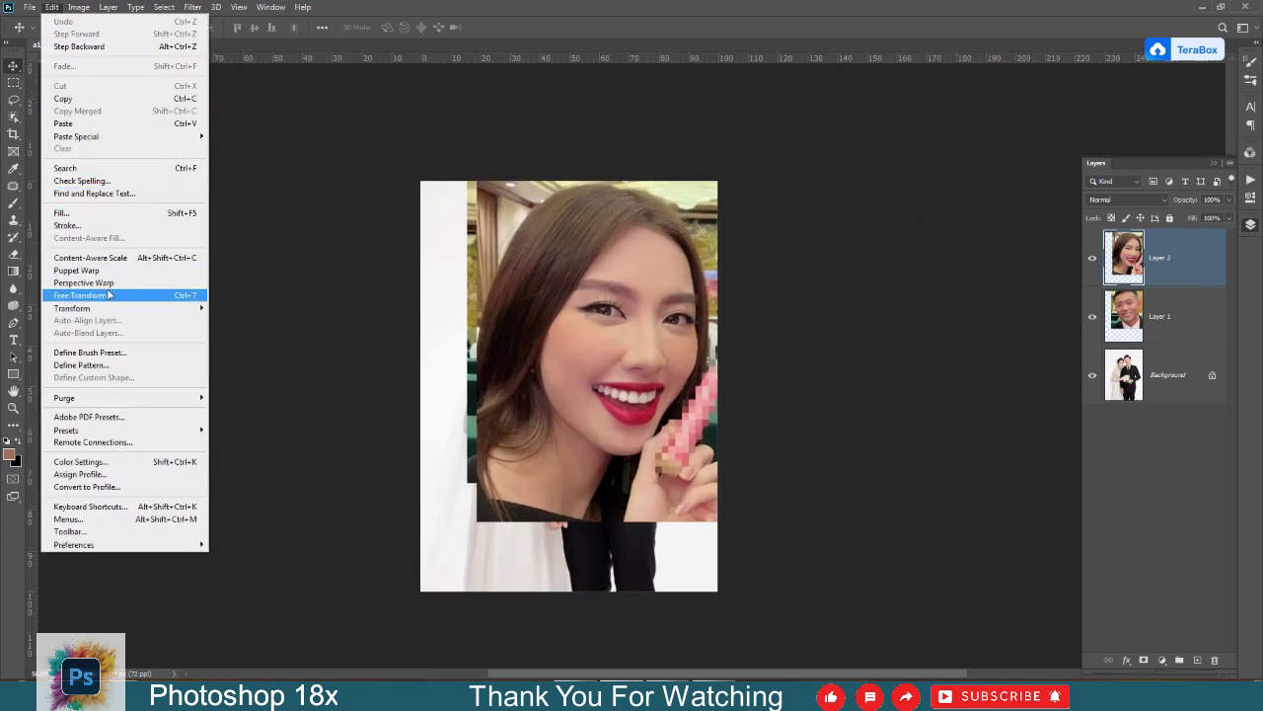
{"action": "left_click", "coordinate": [94, 290]}
{"action": "left_click_drag", "start_coordinate": [731, 161], "coordinate": [593, 309]}
{"action": "left_click_drag", "start_coordinate": [571, 371], "coordinate": [515, 333]}
{"action": "key", "text": "Return"}
- Scale down the man's head on Layer 1 with Free Transform and place it over the groom's head
{"action": "left_click", "coordinate": [607, 314], "text": "ctrl"}
{"action": "left_click", "coordinate": [51, 7]}
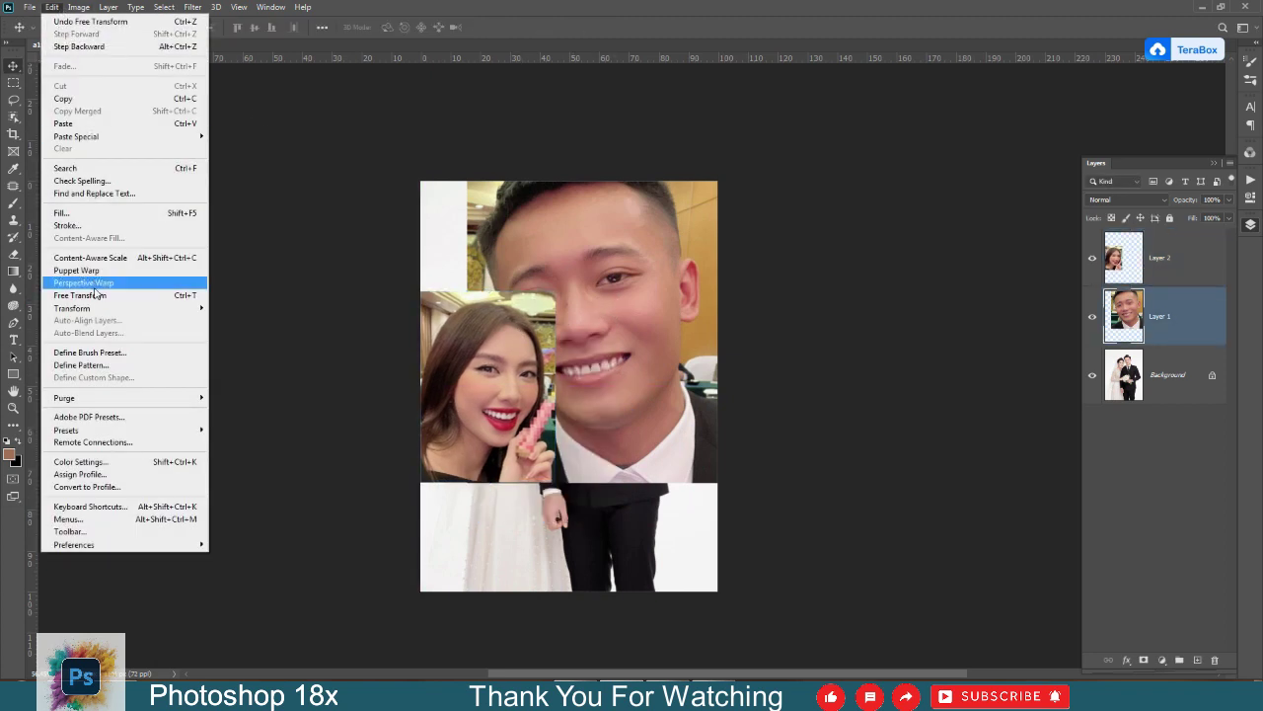
{"action": "left_click", "coordinate": [94, 294]}
{"action": "left_click_drag", "start_coordinate": [467, 122], "coordinate": [610, 327]}
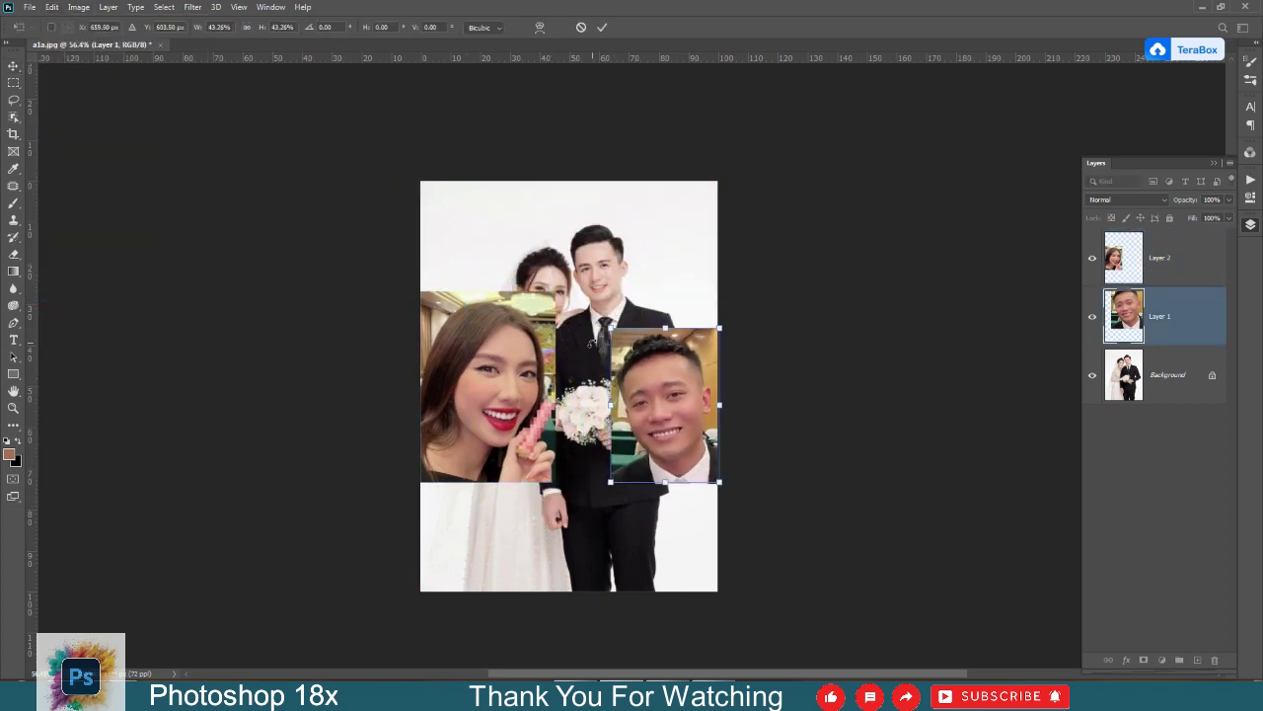
{"action": "scroll", "coordinate": [664, 381], "scroll_direction": "up", "scroll_amount": 4}
{"action": "left_click_drag", "start_coordinate": [660, 361], "coordinate": [791, 415]}
{"action": "left_click_drag", "start_coordinate": [803, 425], "coordinate": [769, 358]}
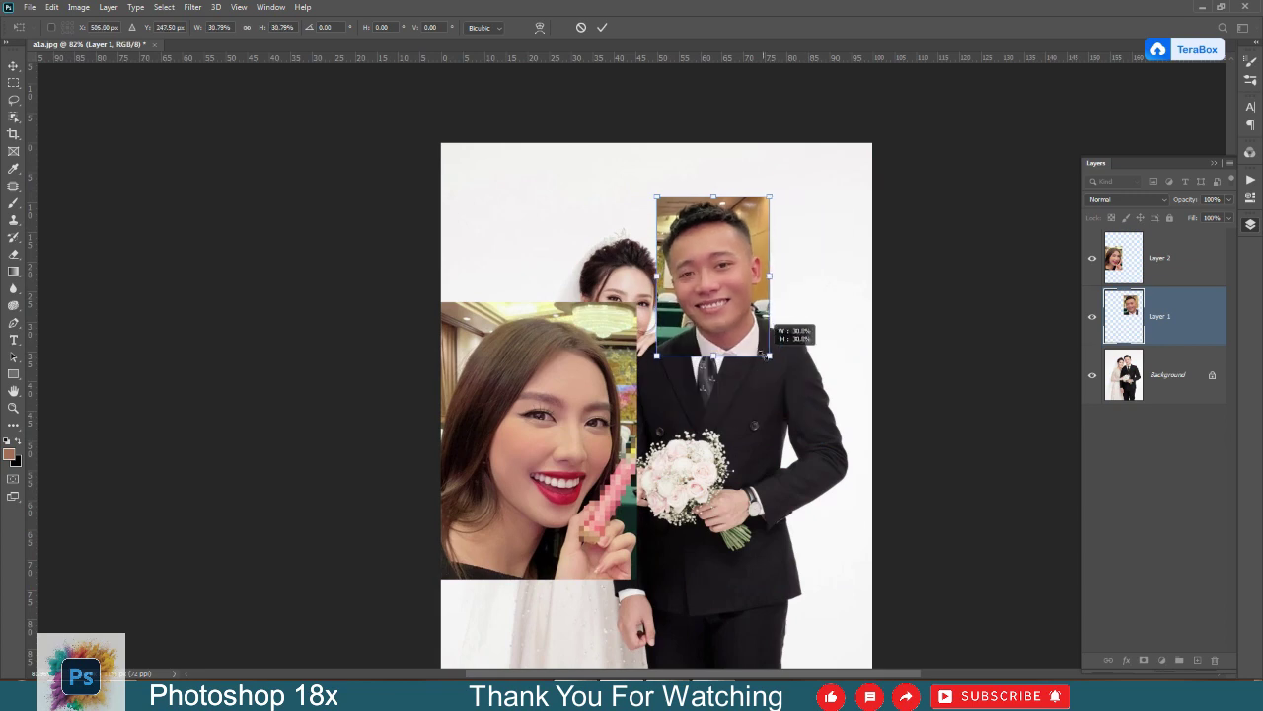
{"action": "scroll", "coordinate": [734, 275], "scroll_direction": "up", "scroll_amount": 5}
{"action": "mouse_move", "coordinate": [733, 255]}
{"action": "left_mouse_down"}
{"action": "mouse_move", "coordinate": [757, 292]}
{"action": "mouse_move", "coordinate": [733, 250]}
{"action": "left_mouse_up"}
{"action": "left_click_drag", "start_coordinate": [789, 416], "coordinate": [759, 378]}
{"action": "key", "text": "Return"}
- Hide Layer 2, nudge the man's head into place, and lower Layer 1's opacity to 66%
{"action": "left_click", "coordinate": [1092, 258]}
{"action": "scroll", "coordinate": [678, 255], "scroll_direction": "up", "scroll_amount": 1}
{"action": "mouse_move", "coordinate": [678, 255]}
{"action": "left_mouse_down"}
{"action": "mouse_move", "coordinate": [807, 281]}
{"action": "mouse_move", "coordinate": [675, 260]}
{"action": "left_mouse_up"}
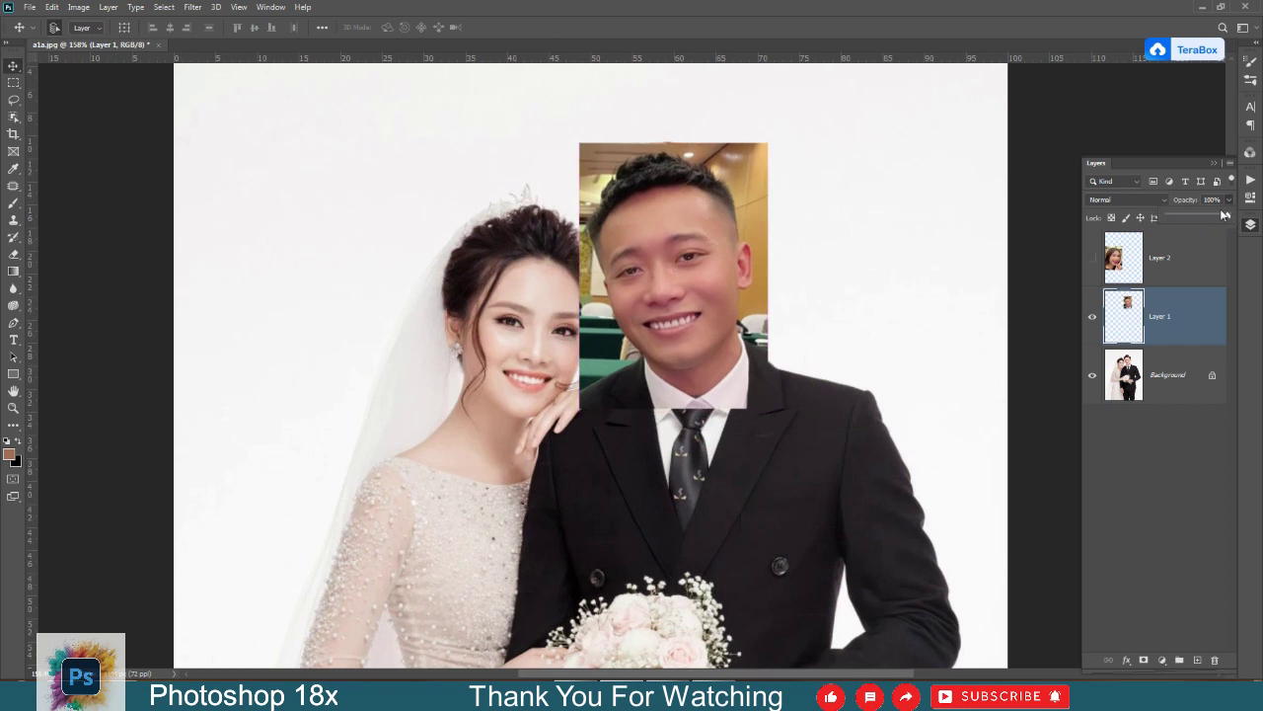
{"action": "mouse_move", "coordinate": [1224, 214]}
{"action": "left_mouse_down"}
{"action": "mouse_move", "coordinate": [1197, 213]}
{"action": "mouse_move", "coordinate": [1207, 217]}
{"action": "left_mouse_up"}
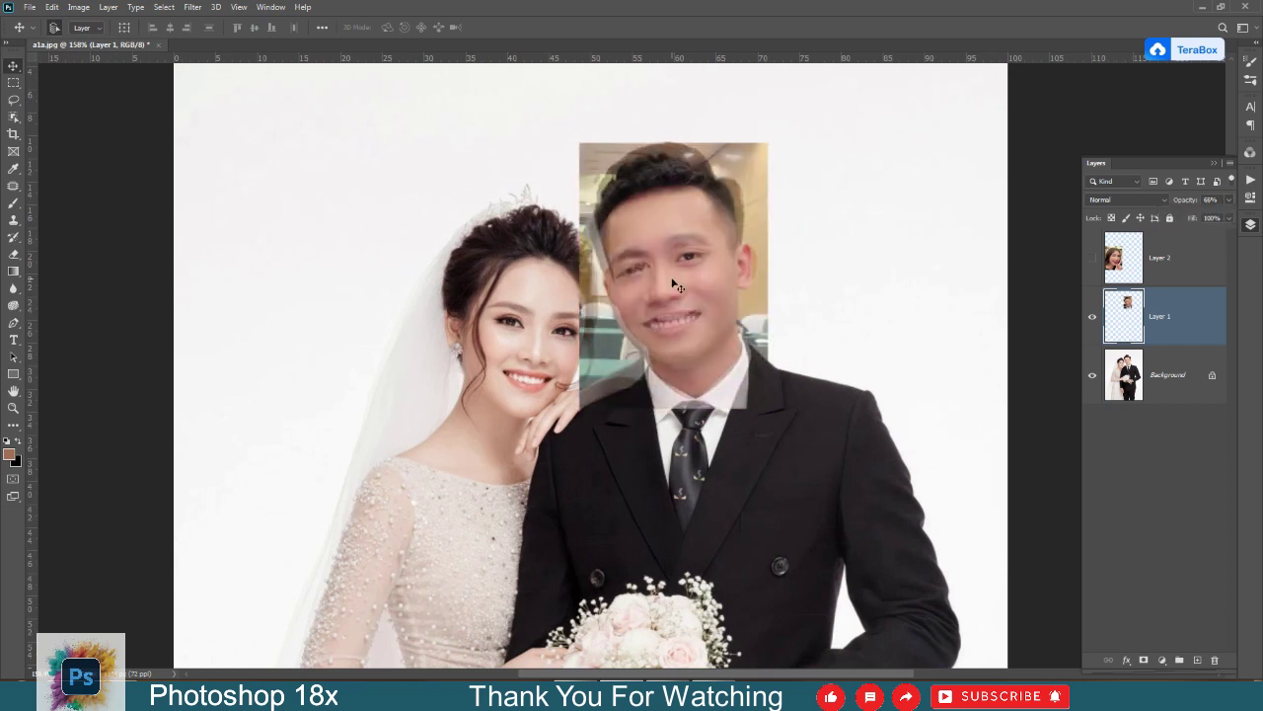
- Free Transform the semi-transparent man's head to about 91.7% and align its features with the groom's face
{"action": "key", "text": "ctrl+t"}
{"action": "left_click_drag", "start_coordinate": [767, 409], "coordinate": [762, 400]}
{"action": "left_click_drag", "start_coordinate": [732, 306], "coordinate": [732, 301]}
{"action": "left_click_drag", "start_coordinate": [762, 138], "coordinate": [765, 134]}
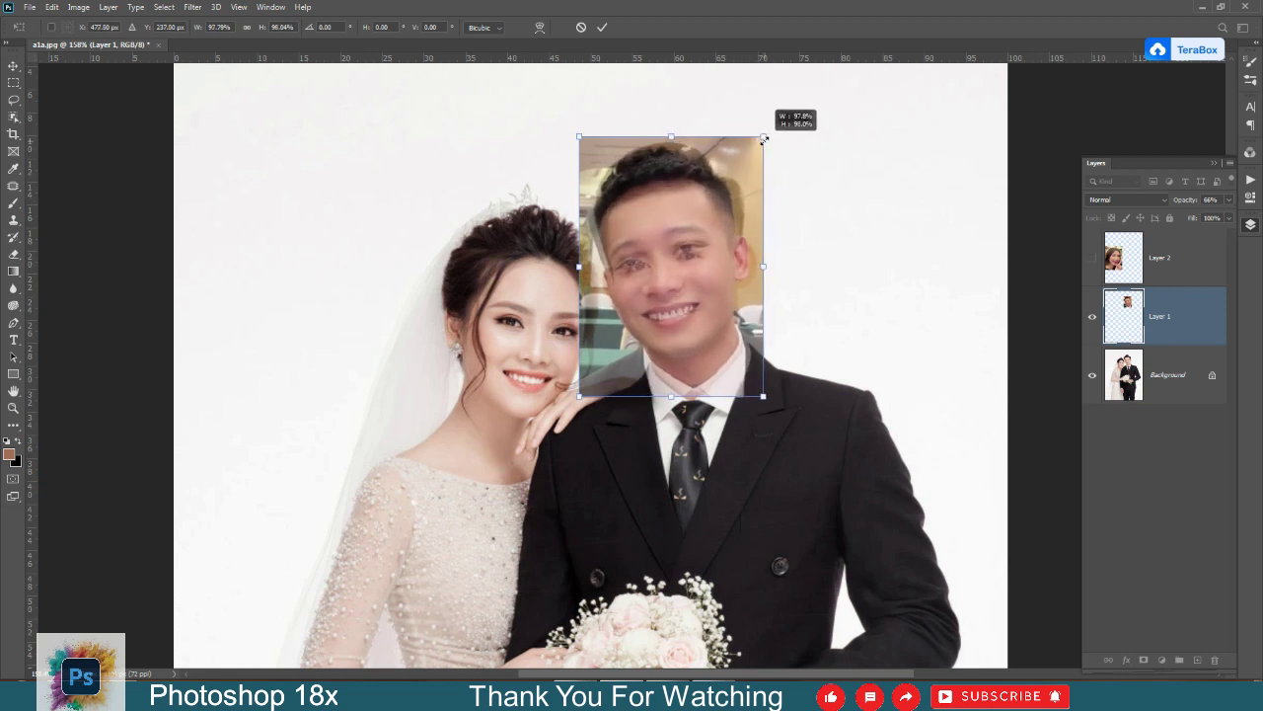
{"action": "left_click_drag", "start_coordinate": [726, 234], "coordinate": [729, 230]}
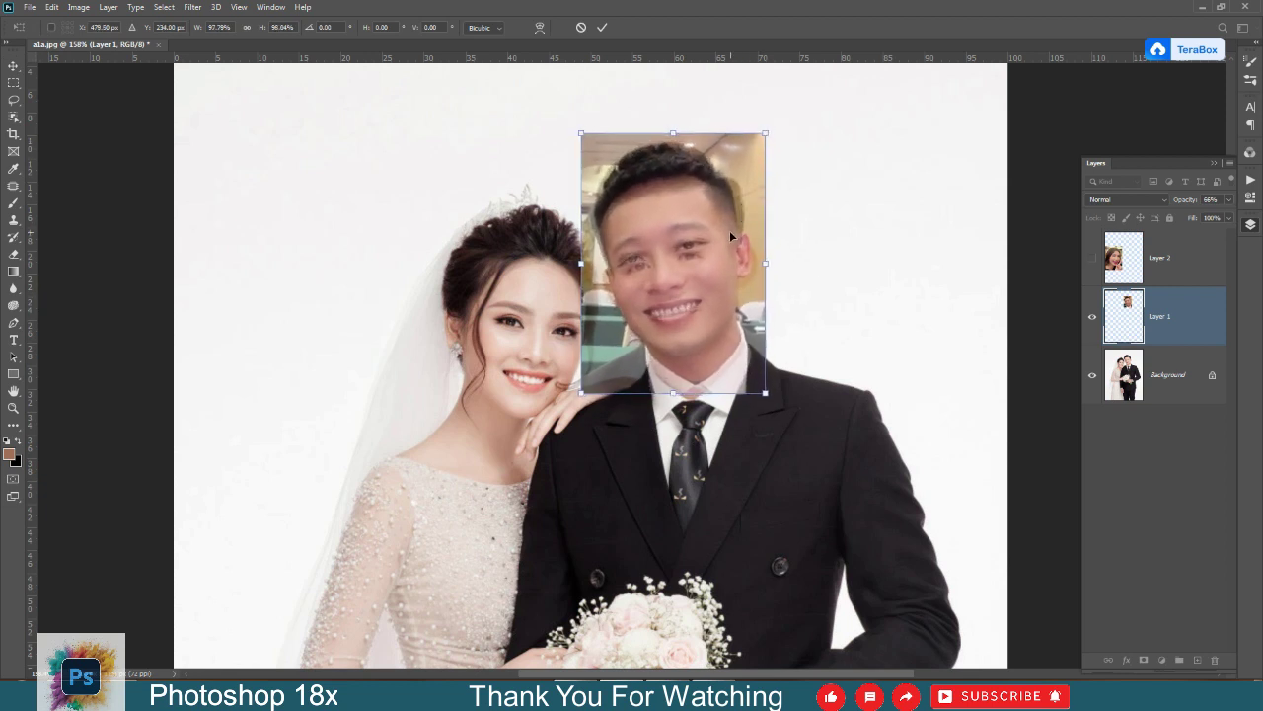
{"action": "left_click_drag", "start_coordinate": [765, 133], "coordinate": [759, 154]}
{"action": "left_click_drag", "start_coordinate": [662, 257], "coordinate": [671, 258]}
{"action": "scroll", "coordinate": [704, 305], "scroll_direction": "up", "scroll_amount": 4}
{"action": "left_click_drag", "start_coordinate": [788, 437], "coordinate": [789, 437]}
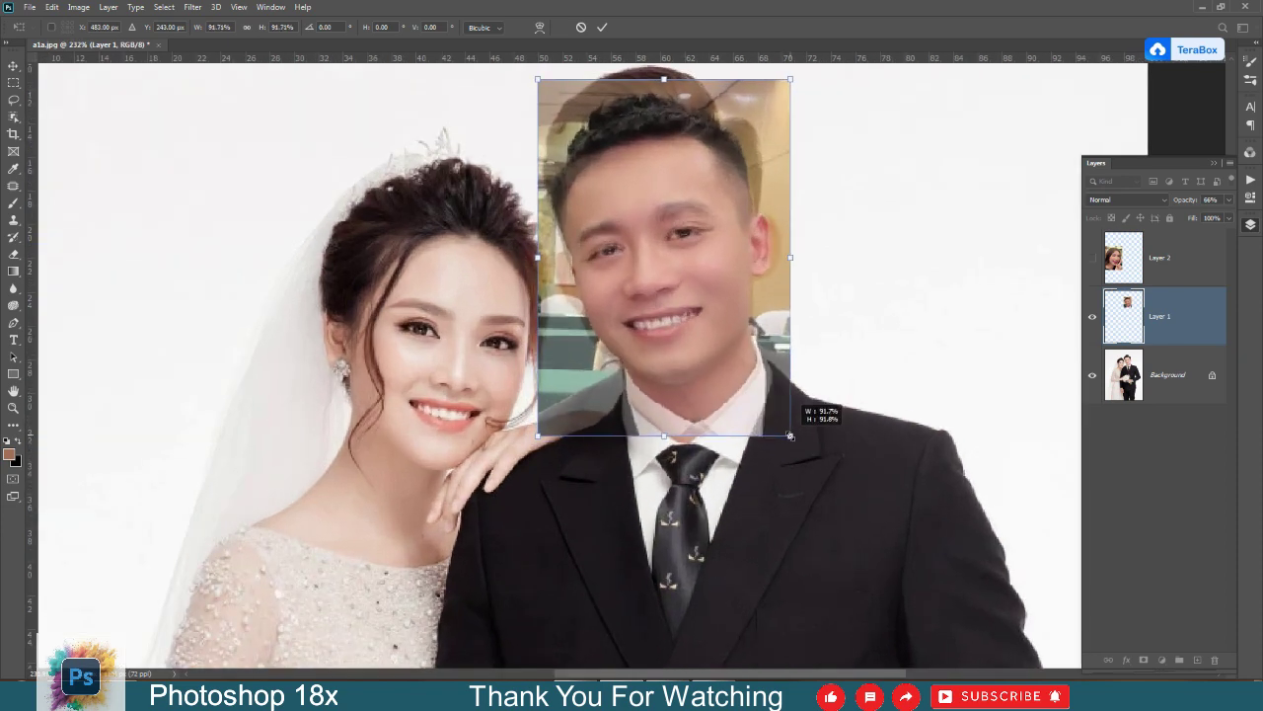
{"action": "left_click_drag", "start_coordinate": [756, 388], "coordinate": [753, 389]}
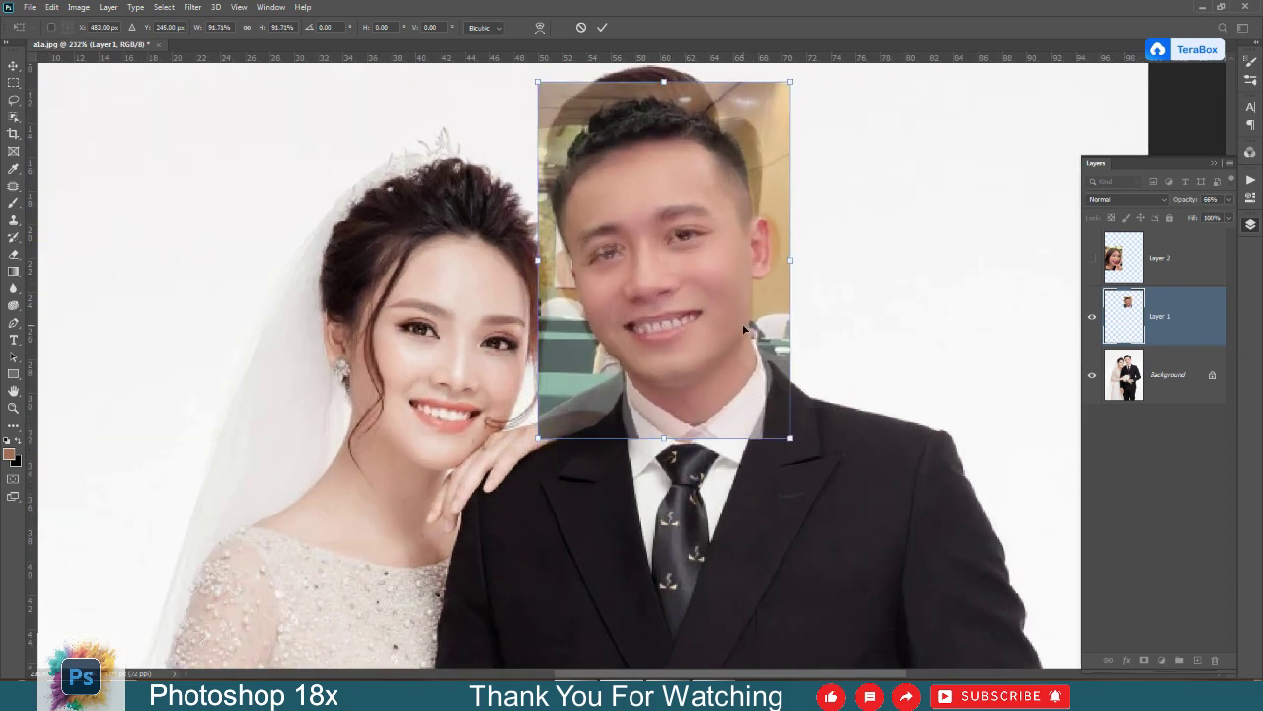
{"action": "key", "text": "Return"}
- Restore Layer 1's opacity to 100% and add a layer mask to it
{"action": "left_click_drag", "start_coordinate": [1220, 216], "coordinate": [1234, 216]}
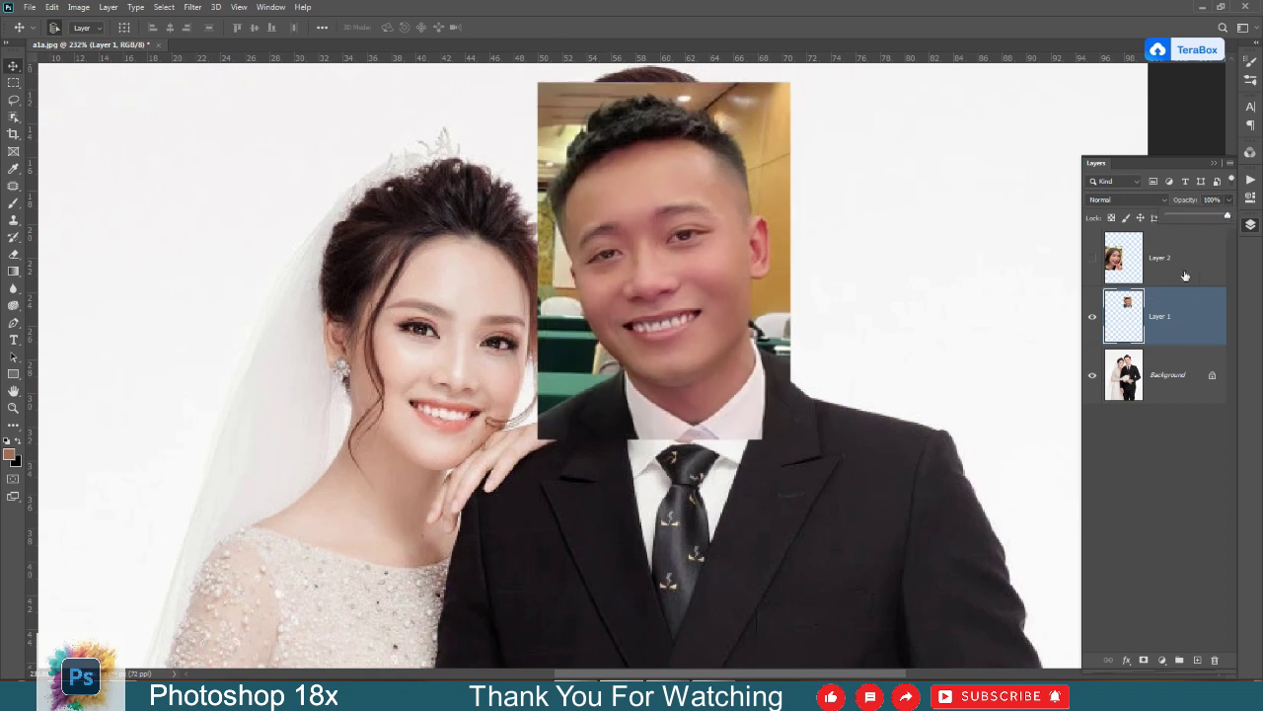
{"action": "left_click_drag", "start_coordinate": [1176, 678], "coordinate": [1176, 477]}
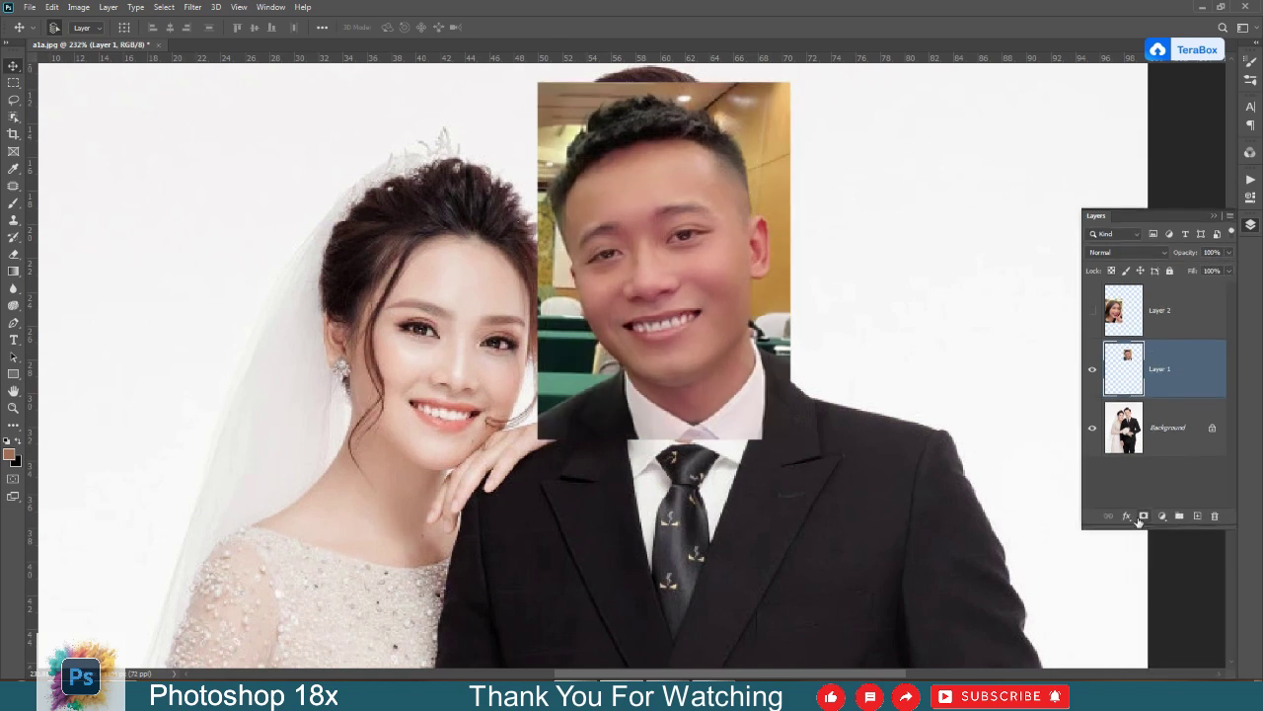
{"action": "left_click", "coordinate": [1144, 517]}
{"action": "left_click_drag", "start_coordinate": [725, 259], "coordinate": [690, 269]}
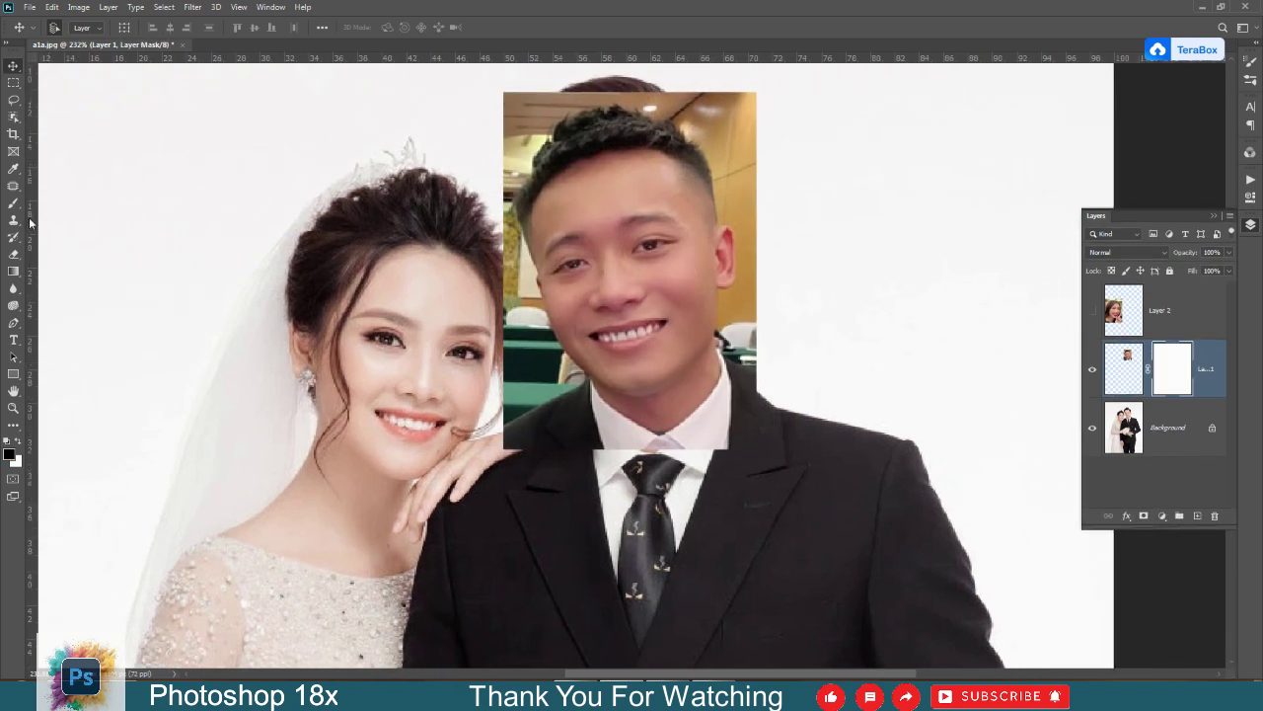
- Paint black on Layer 1's mask with a soft brush to hide the room background around the man's head
{"action": "key", "text": "b"}
{"action": "right_click", "coordinate": [540, 304]}
{"action": "mouse_move", "coordinate": [511, 338]}
{"action": "left_mouse_down"}
{"action": "mouse_move", "coordinate": [500, 355]}
{"action": "mouse_move", "coordinate": [541, 419]}
{"action": "left_mouse_up"}
{"action": "left_click", "coordinate": [275, 28]}
{"action": "mouse_move", "coordinate": [579, 140]}
{"action": "left_mouse_down"}
{"action": "mouse_move", "coordinate": [489, 160]}
{"action": "mouse_move", "coordinate": [605, 114]}
{"action": "mouse_move", "coordinate": [712, 104]}
{"action": "mouse_move", "coordinate": [775, 126]}
{"action": "mouse_move", "coordinate": [776, 368]}
{"action": "mouse_move", "coordinate": [750, 459]}
{"action": "mouse_move", "coordinate": [694, 467]}
{"action": "mouse_move", "coordinate": [520, 421]}
{"action": "mouse_move", "coordinate": [548, 450]}
{"action": "mouse_move", "coordinate": [515, 432]}
{"action": "mouse_move", "coordinate": [543, 395]}
{"action": "left_mouse_up"}
{"action": "left_click_drag", "start_coordinate": [462, 209], "coordinate": [556, 326]}
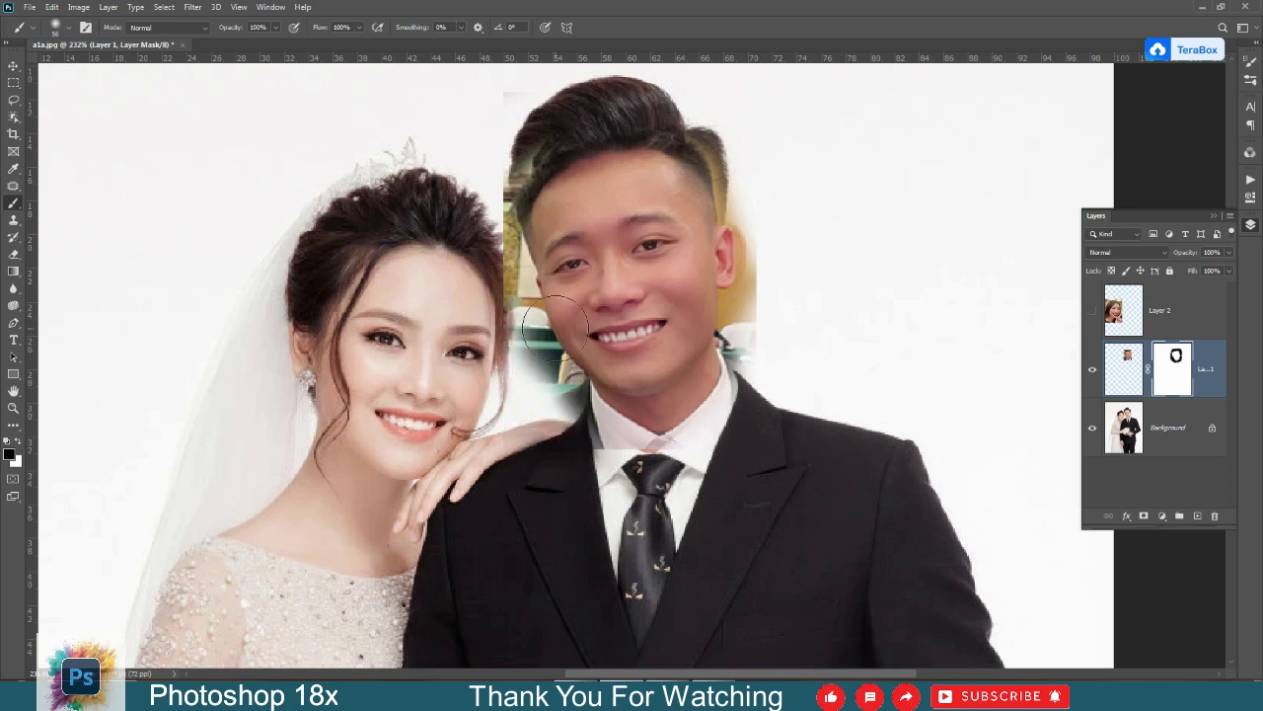
- Draw a closed Pen path along the man's visible ear, jaw and hair, enclosing the brown wall background beside them
{"action": "left_click", "coordinate": [13, 323]}
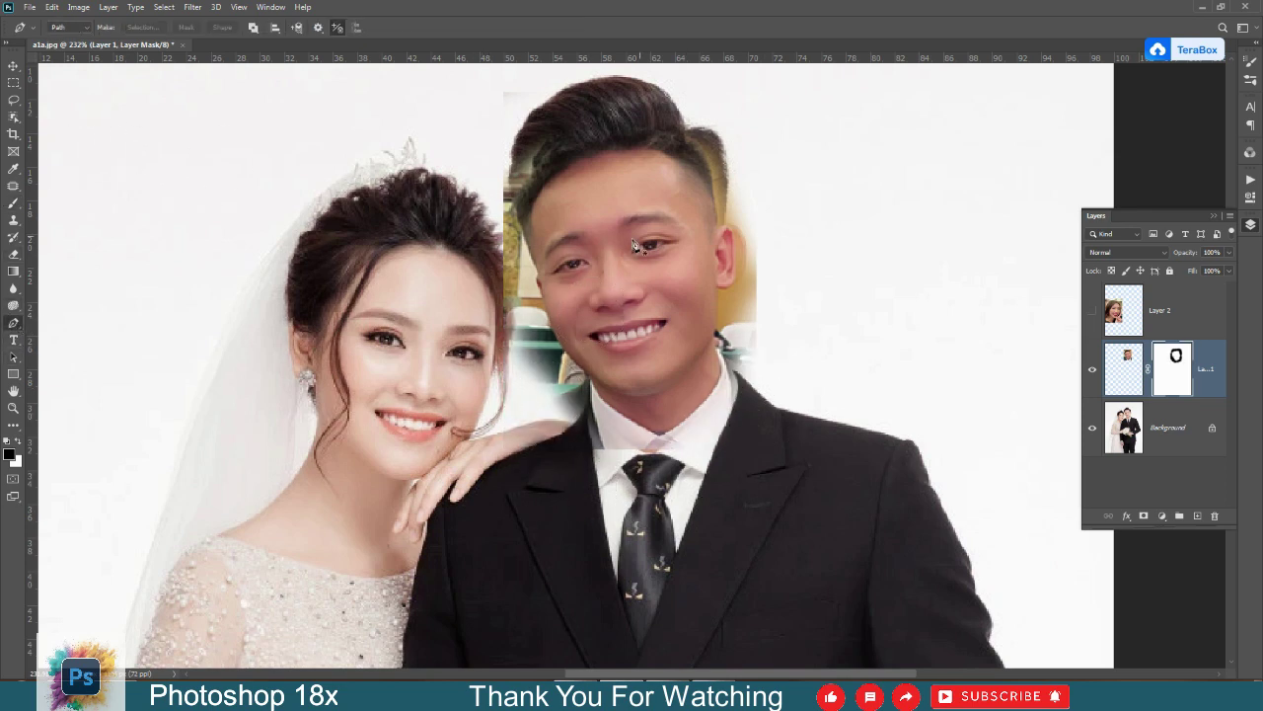
{"action": "scroll", "coordinate": [718, 229], "scroll_direction": "up", "scroll_amount": 2}
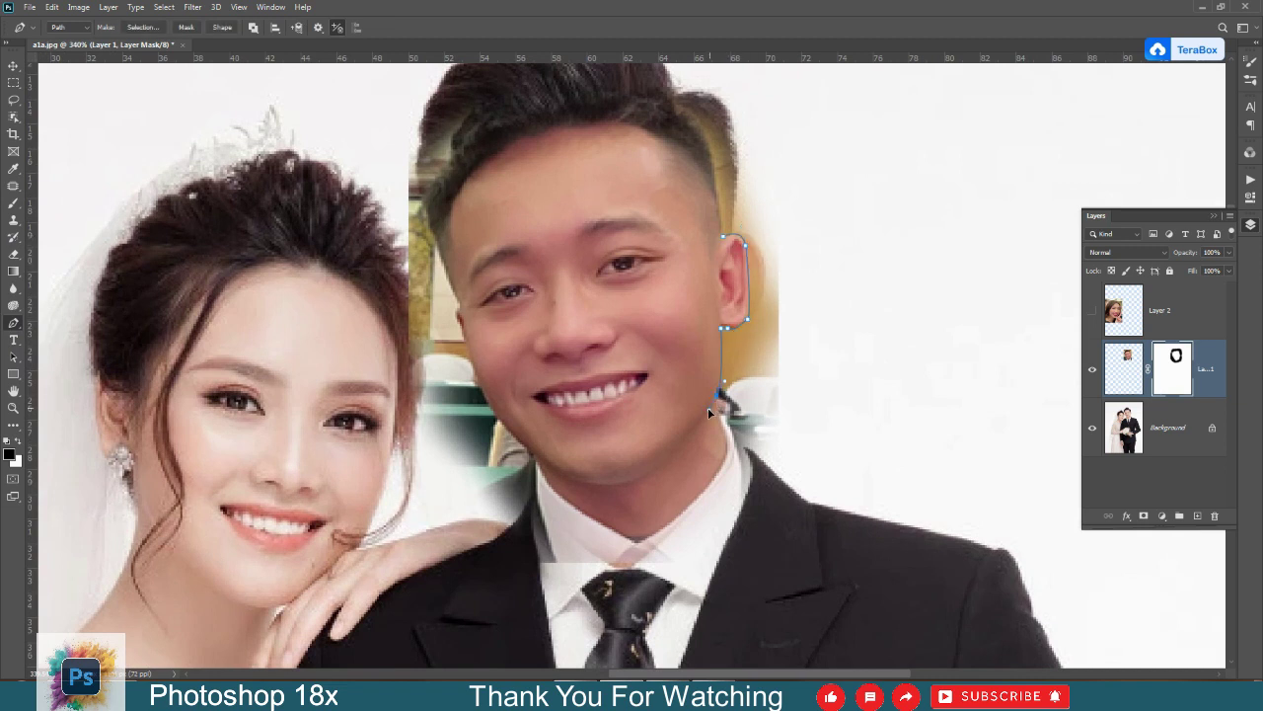
{"action": "left_click_drag", "start_coordinate": [882, 280], "coordinate": [877, 197]}
{"action": "left_click", "coordinate": [820, 140]}
{"action": "left_click_drag", "start_coordinate": [796, 128], "coordinate": [793, 239]}
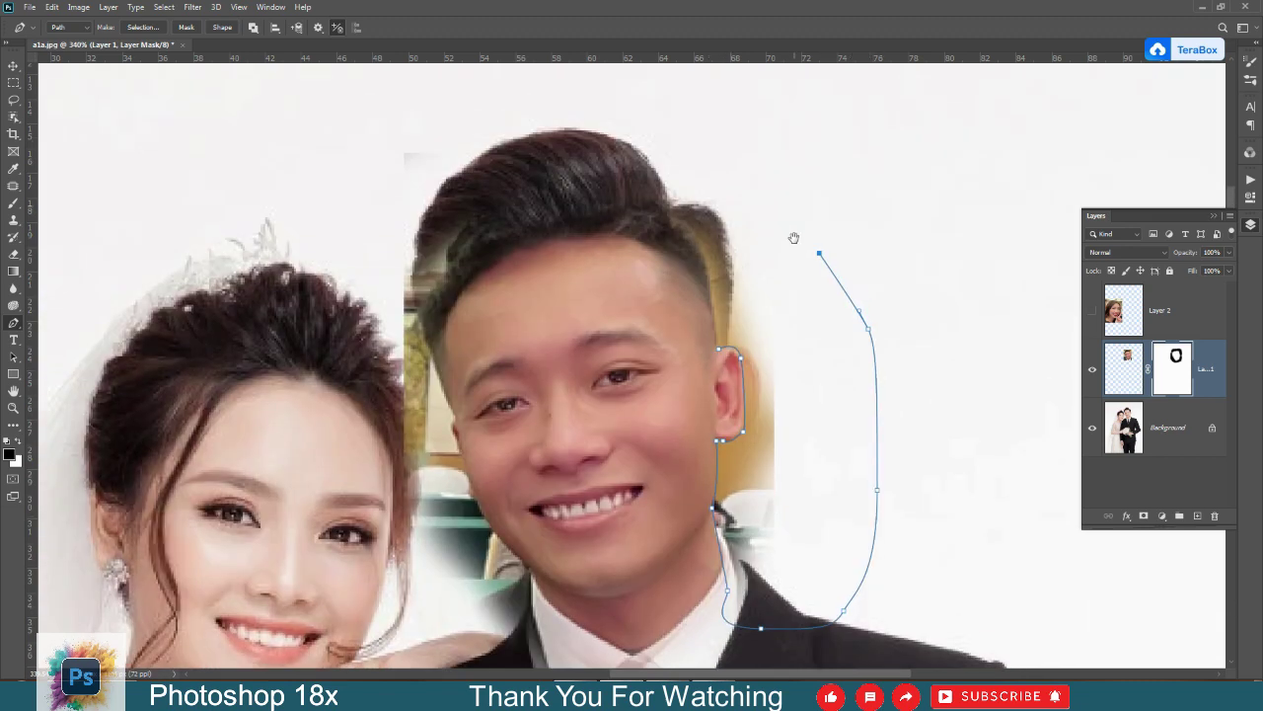
{"action": "left_click_drag", "start_coordinate": [783, 172], "coordinate": [716, 167]}
{"action": "left_click", "coordinate": [690, 174]}
- Turn the path into a selection, fill it with black on the mask to hide the brown wall, and deselect
{"action": "key", "text": "ctrl+Return"}
{"action": "key", "text": "ctrl+BackSpace"}
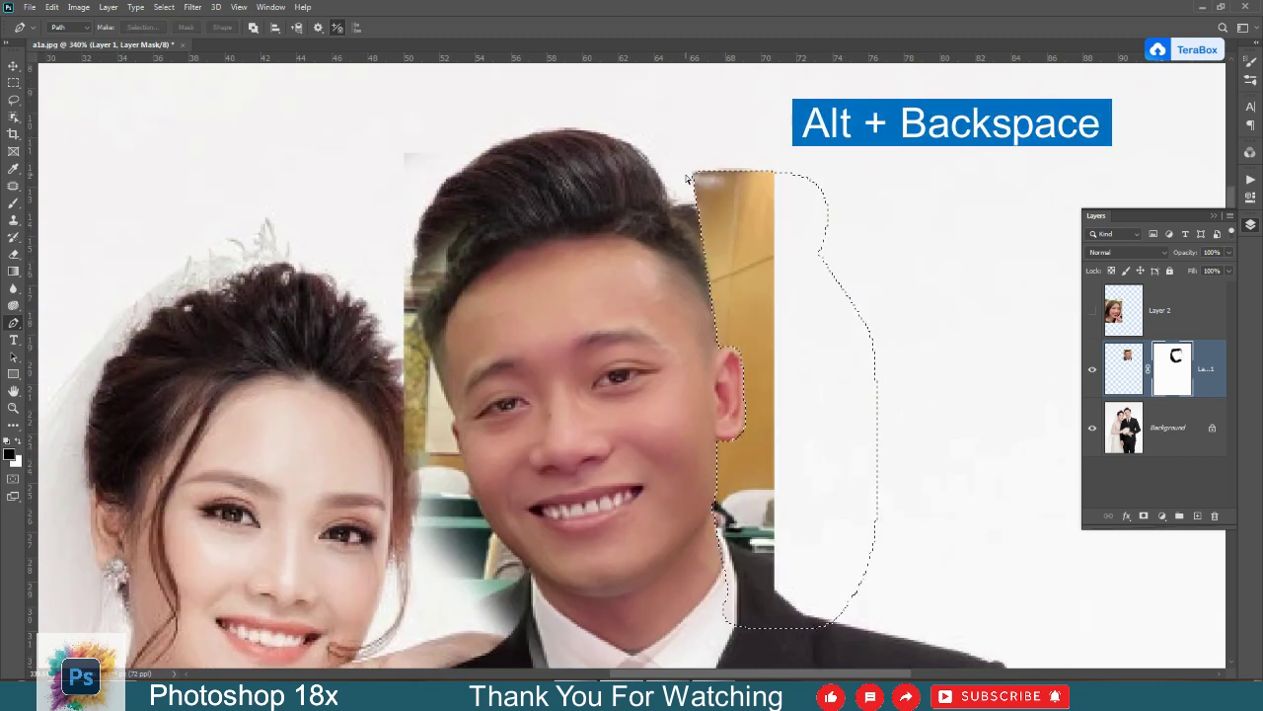
{"action": "key", "text": "ctrl+z"}
{"action": "key", "text": "alt+BackSpace"}
{"action": "key", "text": "ctrl+d"}
- Draw a closed Pen path around the leftover background between the bride and the man's cheek and collar
{"action": "left_click_drag", "start_coordinate": [750, 322], "coordinate": [814, 263]}
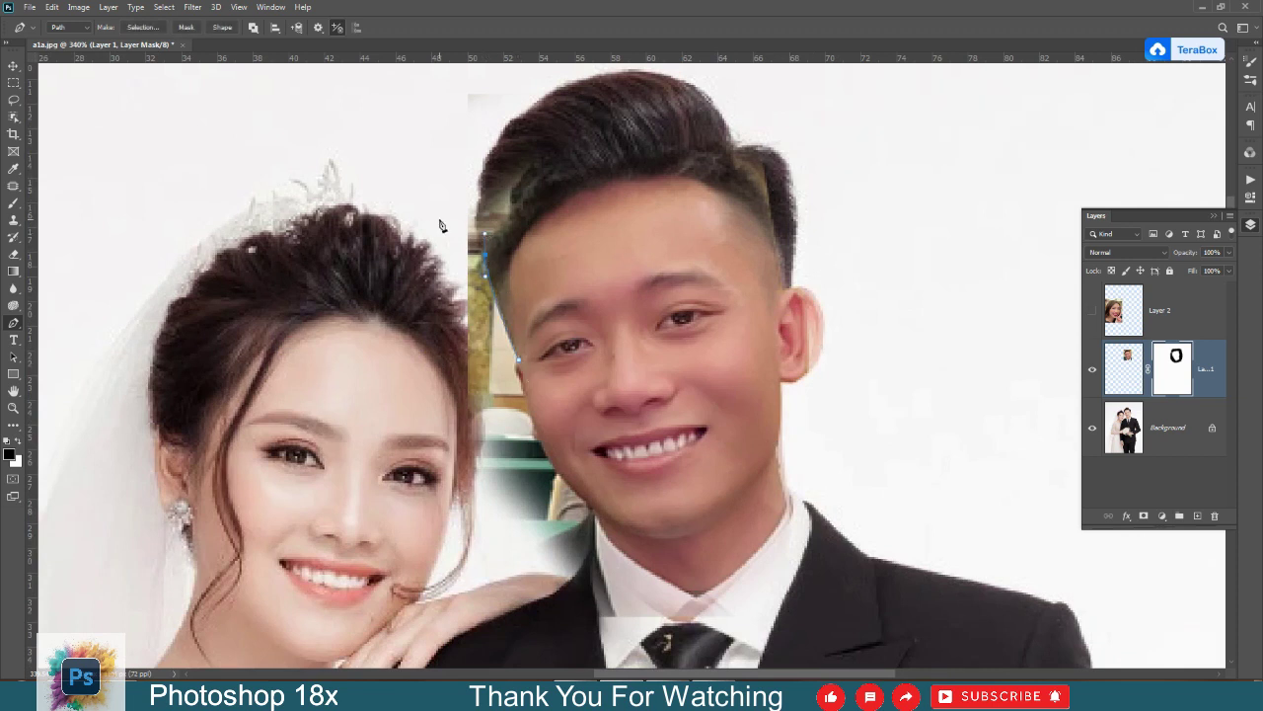
{"action": "left_click_drag", "start_coordinate": [438, 220], "coordinate": [409, 225]}
{"action": "left_click_drag", "start_coordinate": [387, 297], "coordinate": [375, 332]}
{"action": "left_click_drag", "start_coordinate": [353, 462], "coordinate": [365, 510]}
{"action": "left_click_drag", "start_coordinate": [385, 543], "coordinate": [441, 569]}
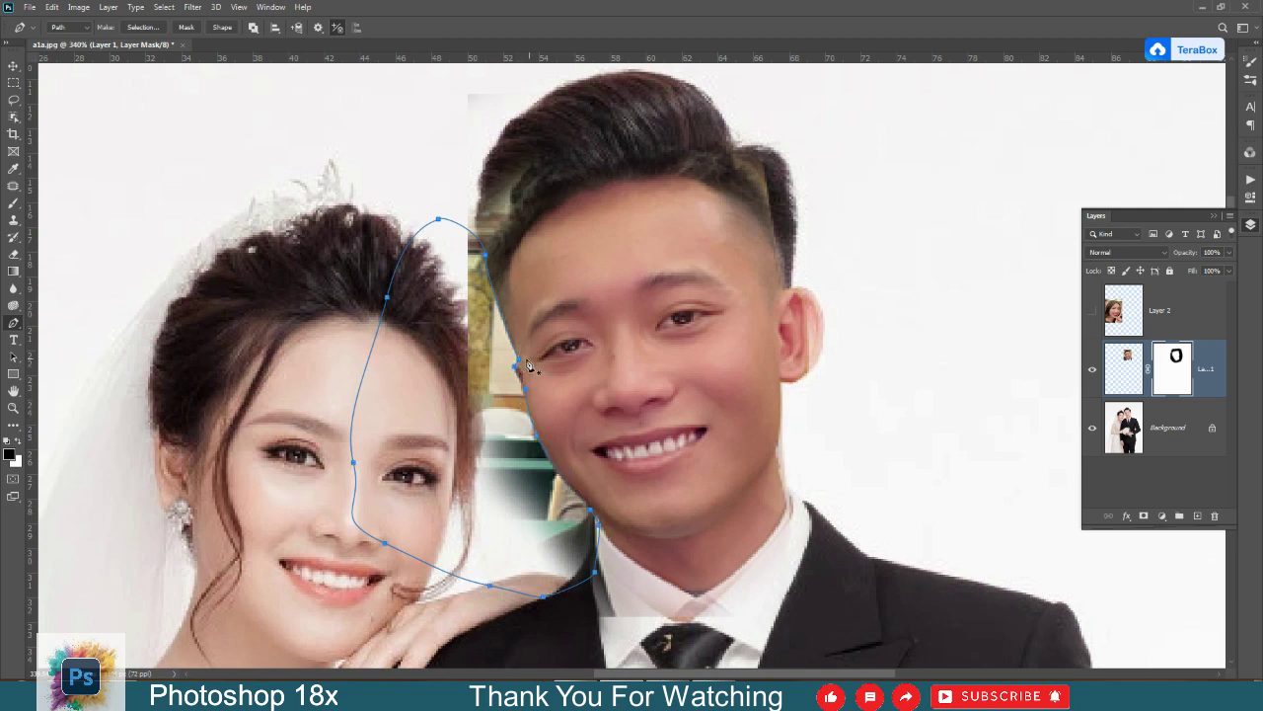
{"action": "left_click", "coordinate": [528, 367]}
- Convert the path to a selection, fill it with black on the mask to clear the background beside the bride, and deselect
{"action": "key", "text": "ctrl+Return"}
{"action": "key", "text": "ctrl+minus"}
{"action": "key", "text": "alt+BackSpace"}
{"action": "key", "text": "ctrl+d"}
{"action": "scroll", "coordinate": [838, 321], "scroll_direction": "down", "scroll_amount": 2}
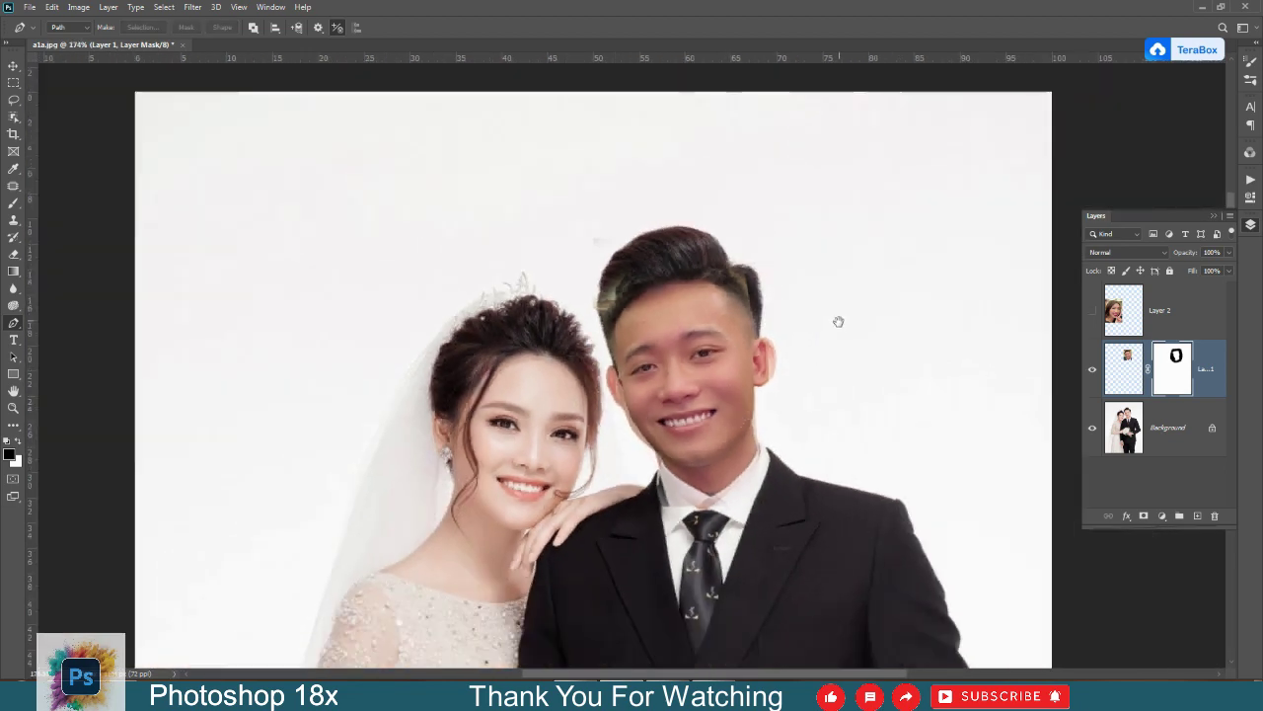
- Fine-tune the position of the masked man's head over the groom's neck and collar with the Move tool
{"action": "left_click_drag", "start_coordinate": [838, 322], "coordinate": [894, 314]}
{"action": "key", "text": "v"}
{"action": "left_click_drag", "start_coordinate": [764, 358], "coordinate": [749, 340]}
{"action": "key", "text": "ctrl+z"}
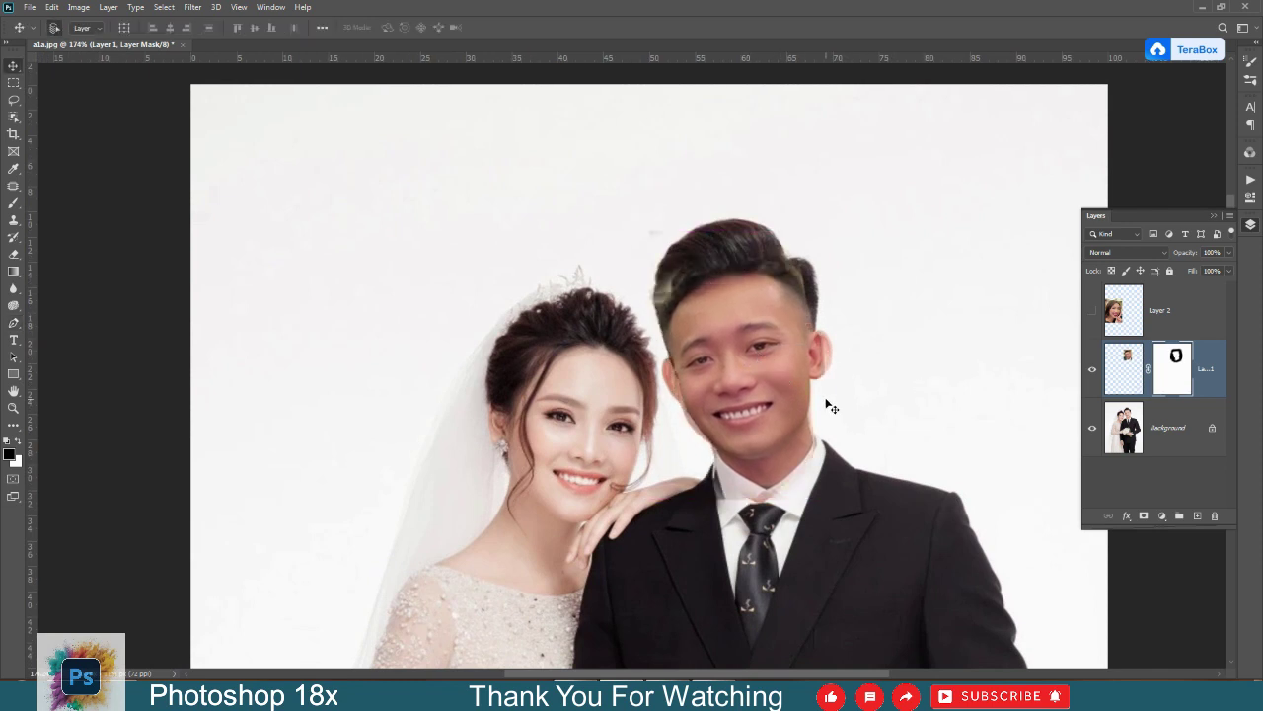
{"action": "scroll", "coordinate": [822, 399], "scroll_direction": "up", "scroll_amount": 3}
{"action": "mouse_move", "coordinate": [768, 393]}
{"action": "left_mouse_down"}
{"action": "mouse_move", "coordinate": [779, 393]}
{"action": "mouse_move", "coordinate": [768, 417]}
{"action": "left_mouse_up"}
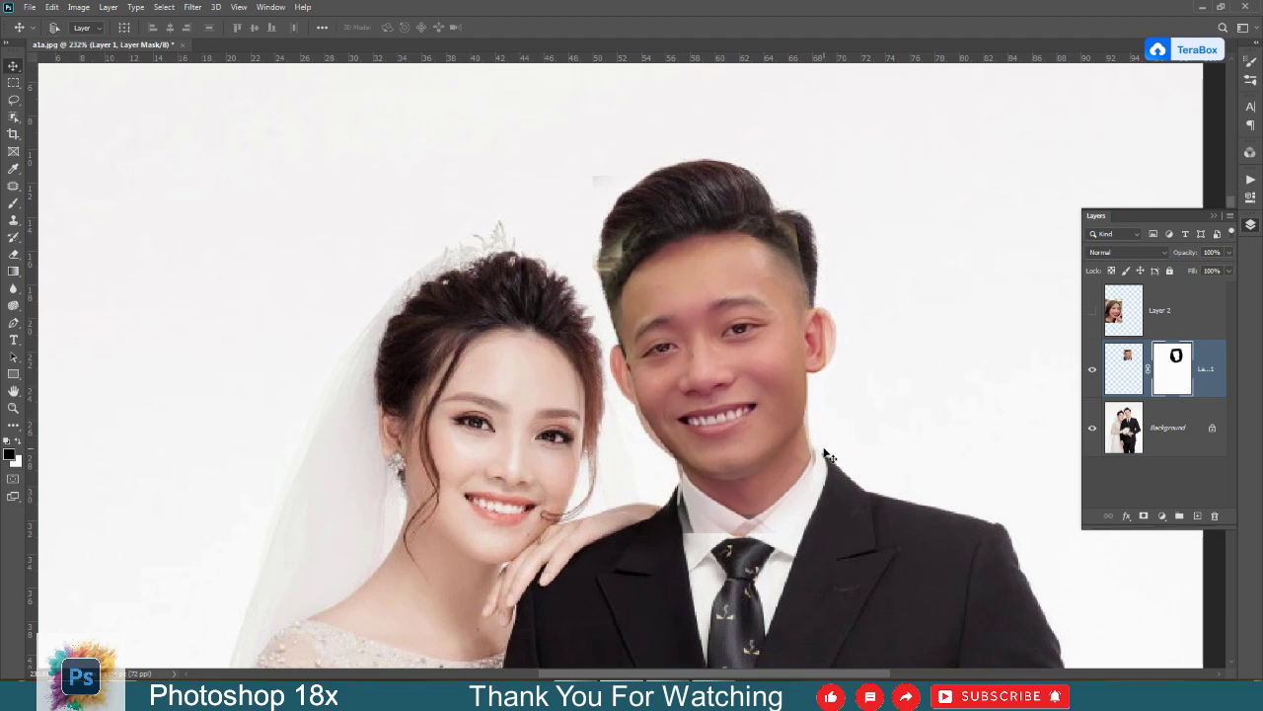
{"action": "left_click_drag", "start_coordinate": [829, 456], "coordinate": [787, 379]}
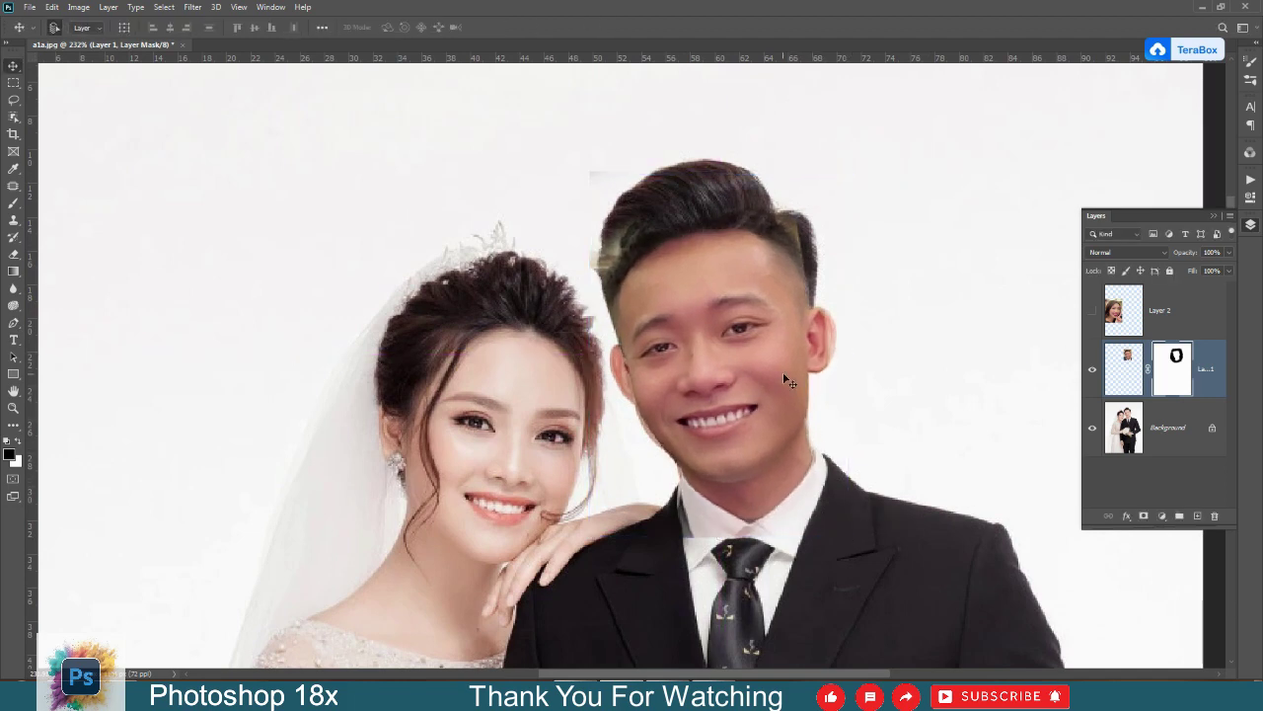
- Paint black on the mask over both sides of the hair to hide the remaining background patches
{"action": "scroll", "coordinate": [753, 384], "scroll_direction": "down", "scroll_amount": 3}
{"action": "scroll", "coordinate": [707, 294], "scroll_direction": "up", "scroll_amount": 3}
{"action": "key", "text": "b"}
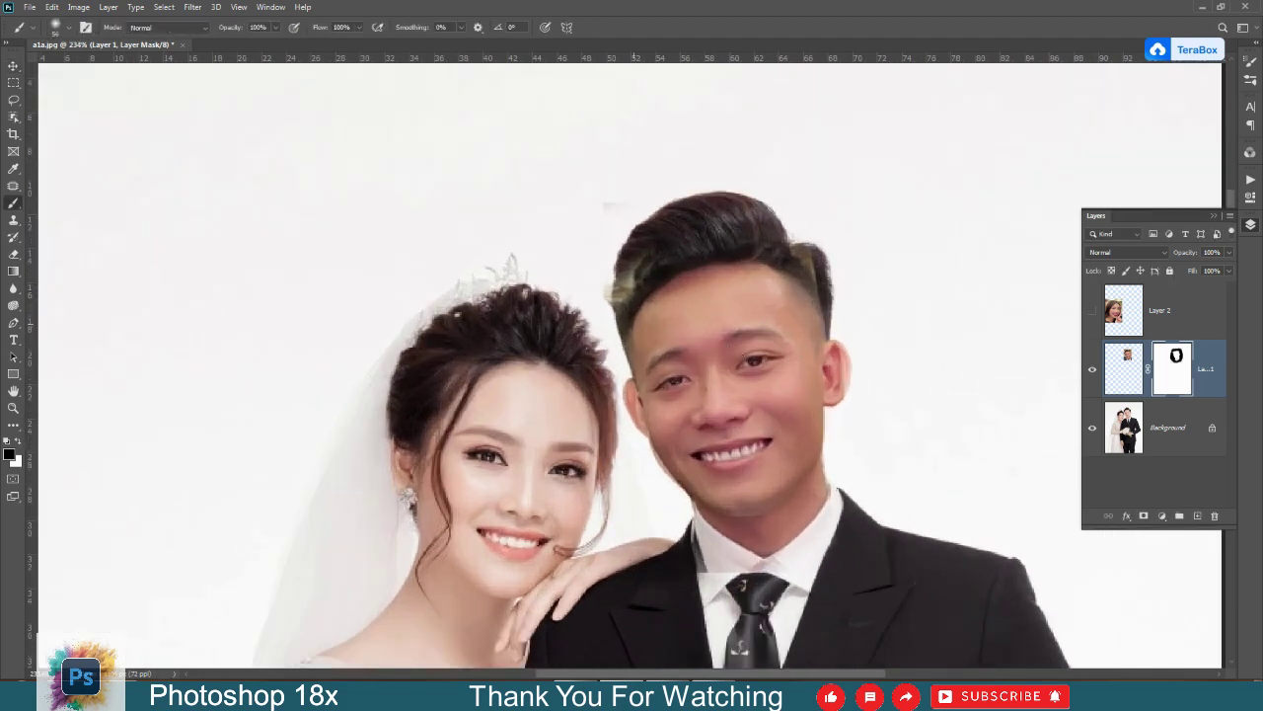
{"action": "mouse_move", "coordinate": [654, 264]}
{"action": "left_mouse_down"}
{"action": "mouse_move", "coordinate": [643, 282]}
{"action": "mouse_move", "coordinate": [662, 285]}
{"action": "mouse_move", "coordinate": [604, 293]}
{"action": "mouse_move", "coordinate": [688, 216]}
{"action": "left_mouse_up"}
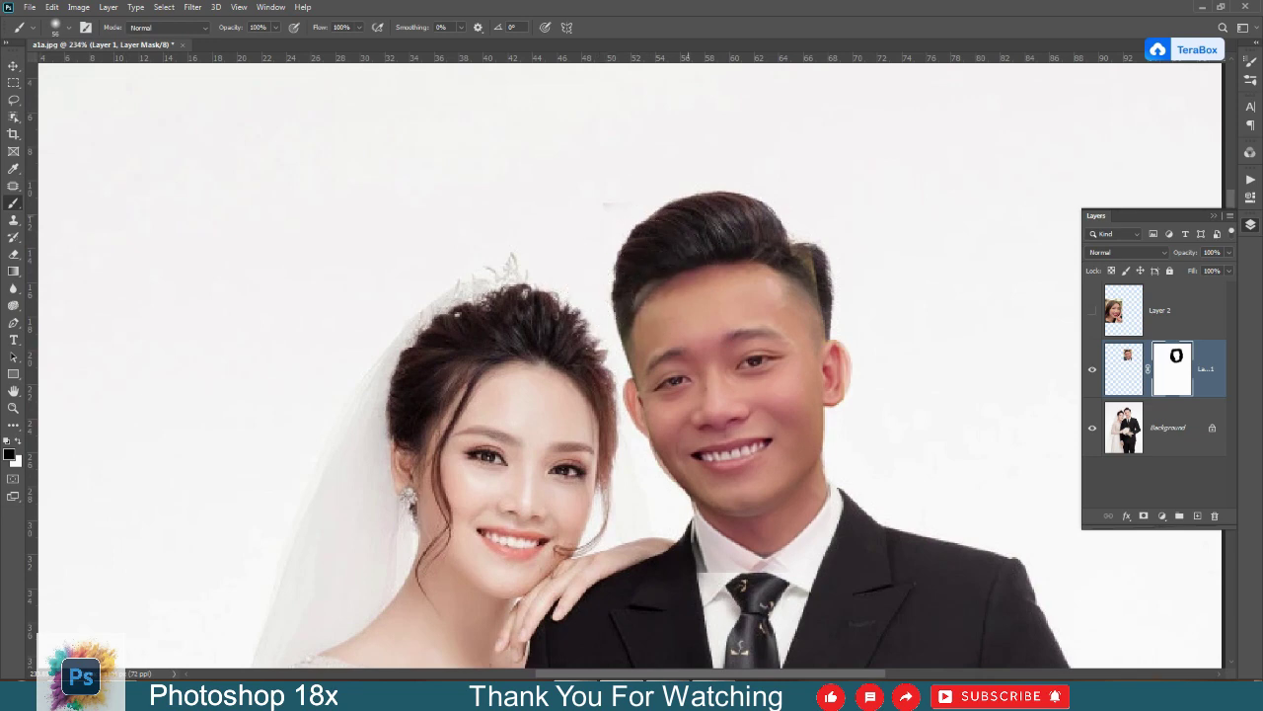
{"action": "left_click_drag", "start_coordinate": [829, 251], "coordinate": [858, 257]}
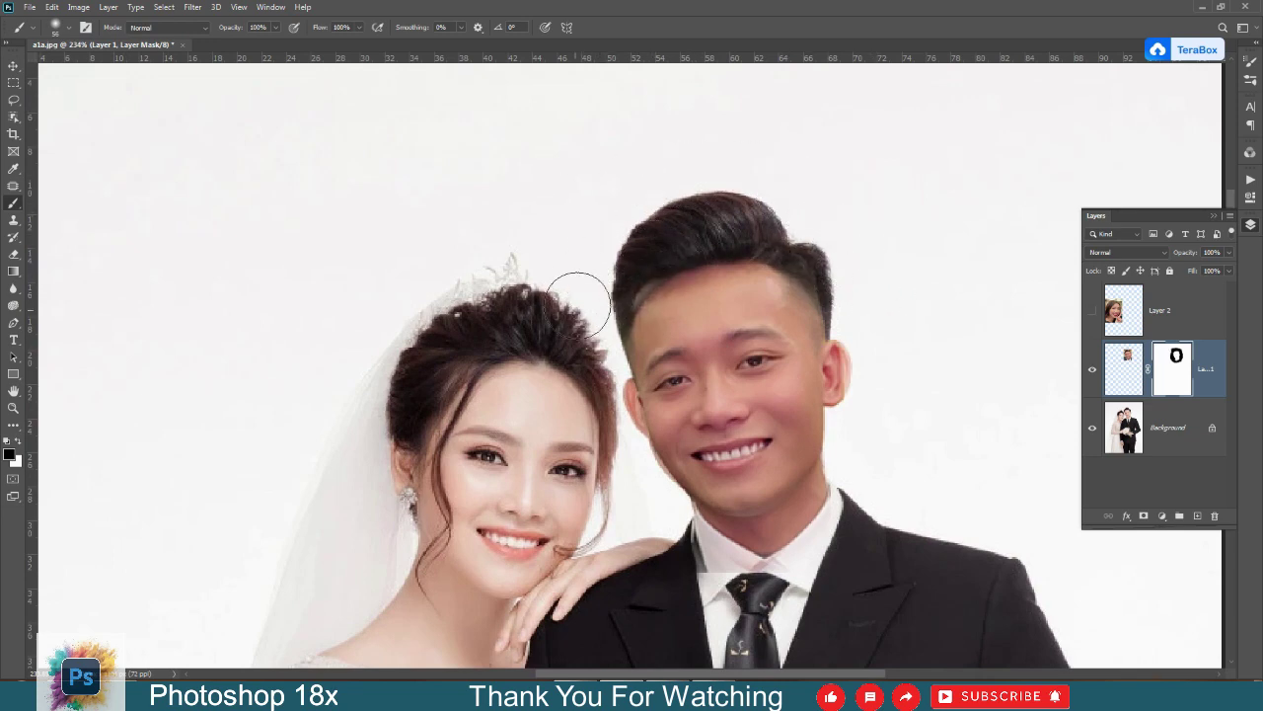
- Compare the hairline with Layer 1 hidden and shown, and refine the temple on the bride's side with a smaller white mask brush
{"action": "scroll", "coordinate": [636, 271], "scroll_direction": "up", "scroll_amount": 3}
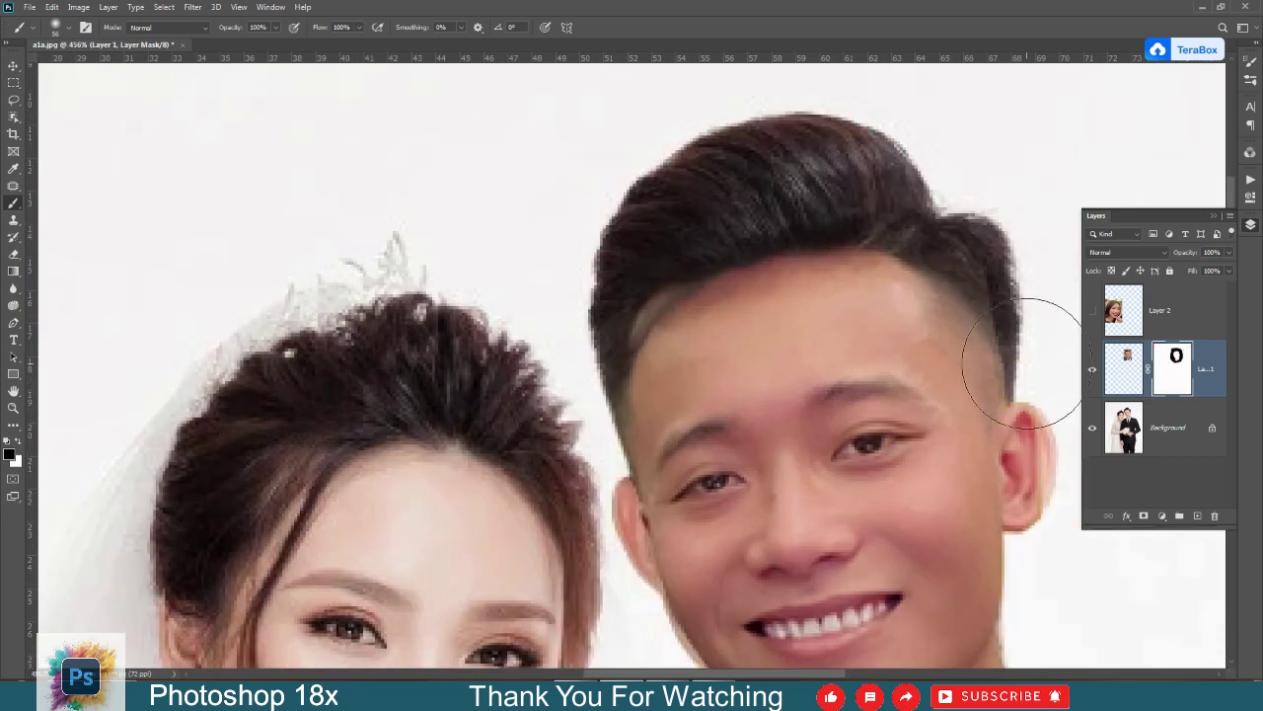
{"action": "left_click", "coordinate": [1091, 367]}
{"action": "left_click", "coordinate": [1091, 368]}
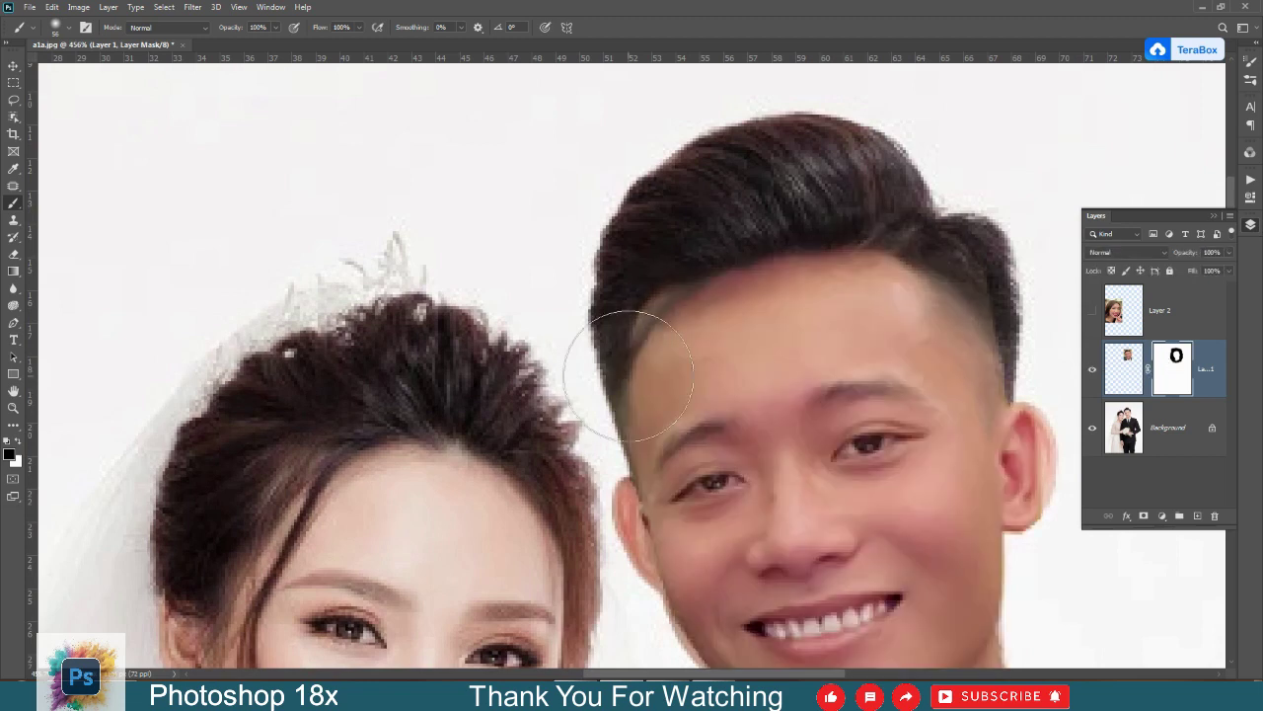
{"action": "key", "text": "b"}
{"action": "key", "text": "x"}
{"action": "right_click", "coordinate": [665, 318]}
{"action": "right_click", "coordinate": [13, 204]}
{"action": "left_click", "coordinate": [67, 202]}
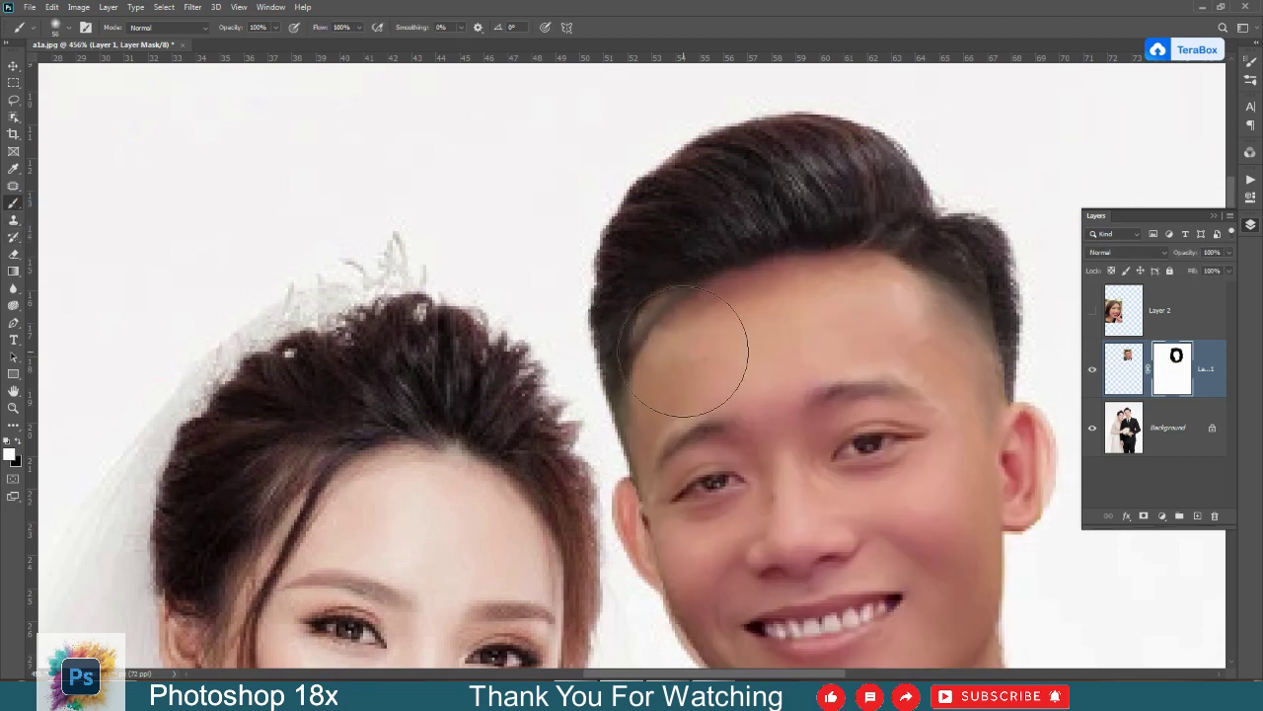
{"action": "right_click", "coordinate": [717, 355]}
{"action": "left_click", "coordinate": [674, 318]}
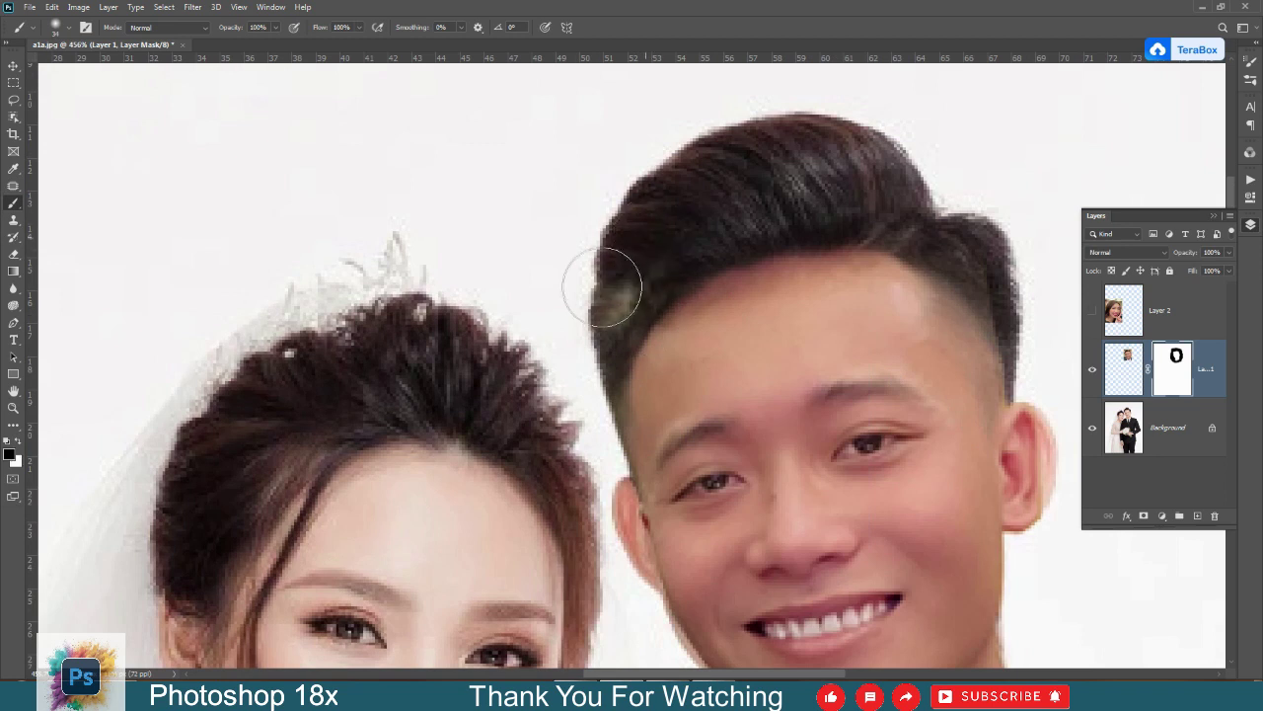
- Paint black on the mask along the hair edge nearest the bride to hide leftover background, and view the image at 100%
{"action": "key", "text": "x"}
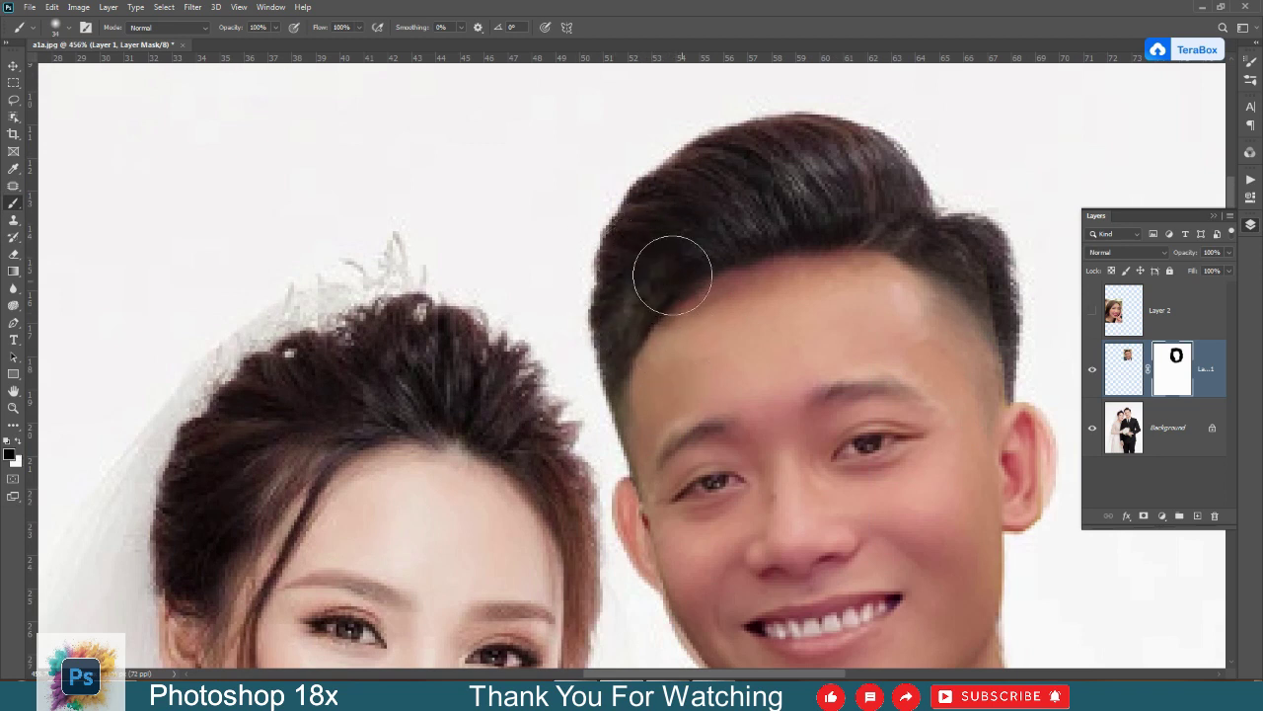
{"action": "right_click", "coordinate": [672, 274]}
{"action": "left_click", "coordinate": [764, 316]}
{"action": "left_click", "coordinate": [645, 278]}
{"action": "mouse_move", "coordinate": [645, 279]}
{"action": "left_mouse_down"}
{"action": "mouse_move", "coordinate": [609, 314]}
{"action": "mouse_move", "coordinate": [681, 314]}
{"action": "mouse_move", "coordinate": [614, 345]}
{"action": "mouse_move", "coordinate": [590, 404]}
{"action": "left_mouse_up"}
{"action": "key", "text": "x"}
{"action": "key", "text": "x"}
{"action": "key", "text": "z"}
{"action": "right_click", "coordinate": [646, 344]}
{"action": "left_click", "coordinate": [659, 362]}
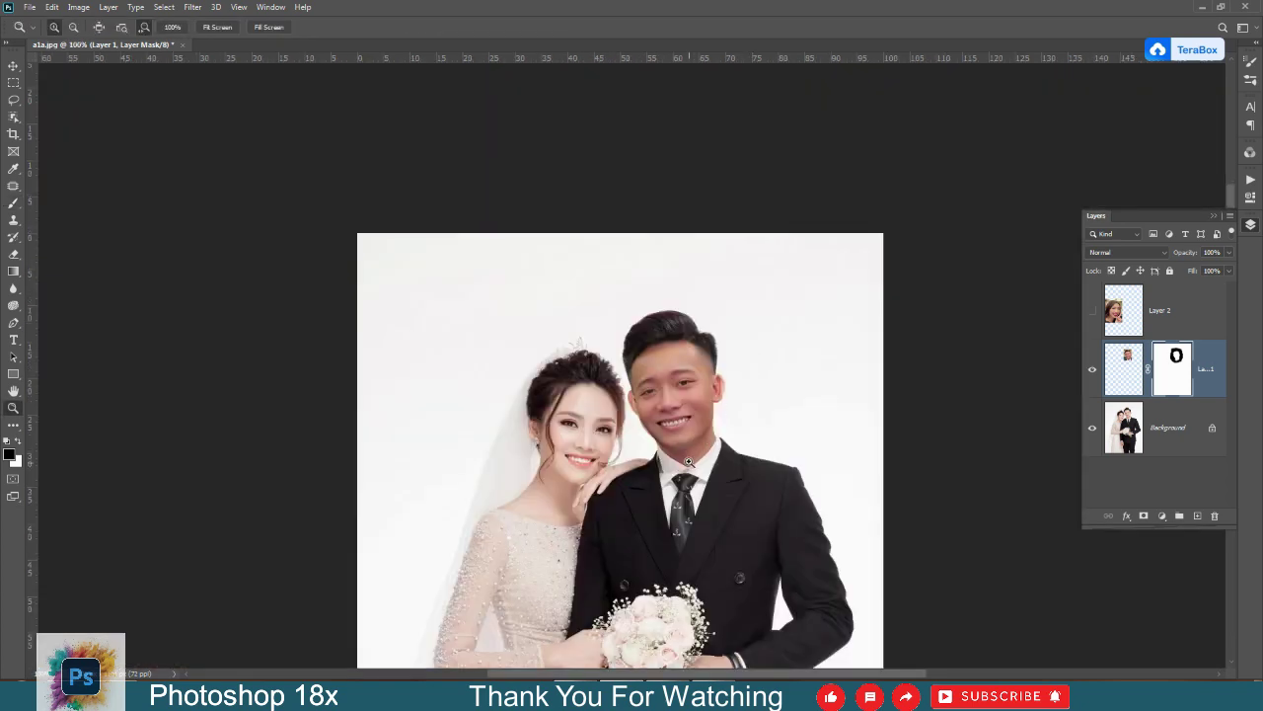
- Paint on Layer 1's mask with a soft brush around the collar and tie knot to blend the neck into the groom's original shirt
{"action": "left_click_drag", "start_coordinate": [690, 462], "coordinate": [880, 341]}
{"action": "key", "text": "v"}
{"action": "right_click", "coordinate": [792, 345]}
{"action": "left_click", "coordinate": [809, 352]}
{"action": "key", "text": "ctrl+z"}
{"action": "key", "text": "b"}
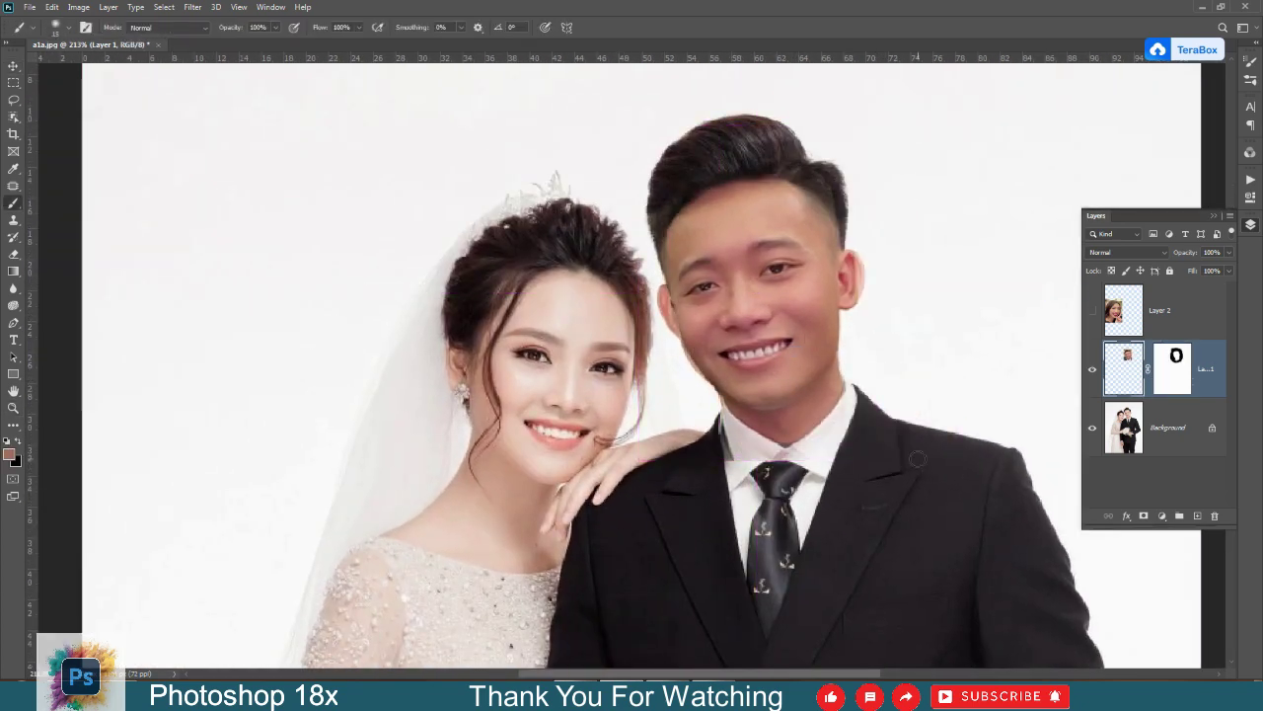
{"action": "key", "text": "ctrl+backslash"}
{"action": "scroll", "coordinate": [723, 432], "scroll_direction": "up", "scroll_amount": 3}
{"action": "right_click", "coordinate": [790, 450]}
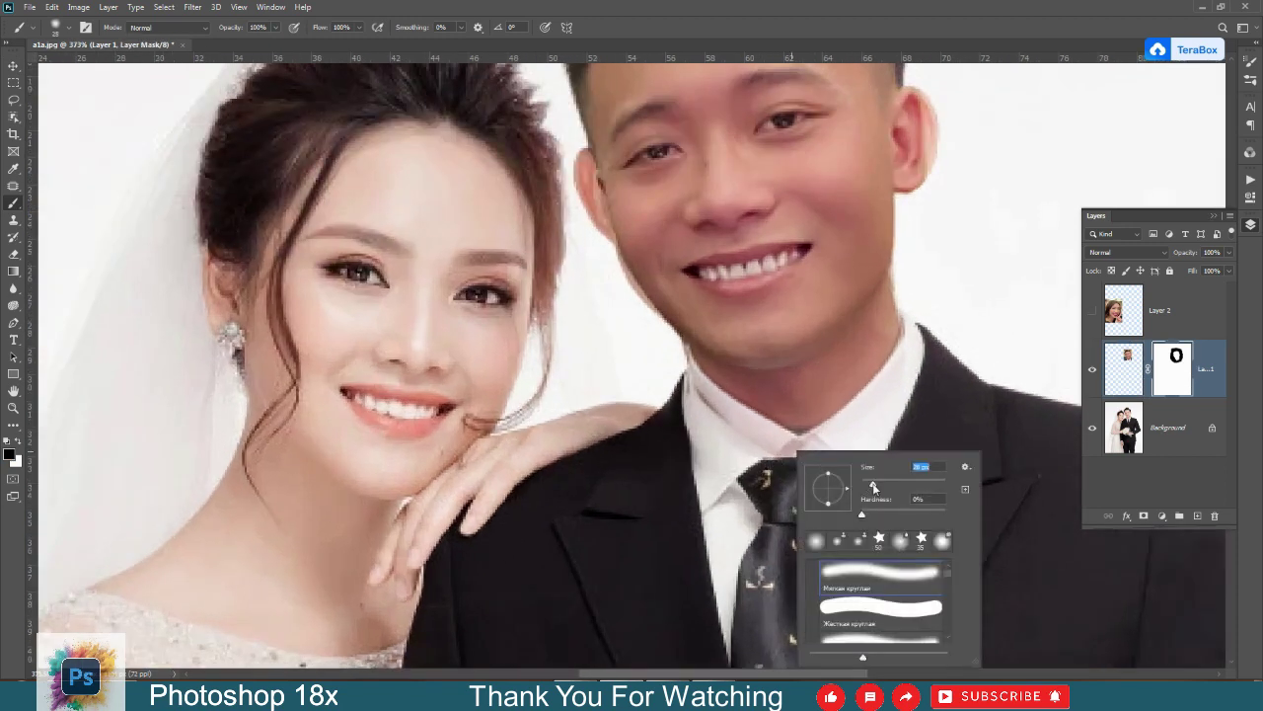
{"action": "mouse_move", "coordinate": [745, 437]}
{"action": "left_mouse_down"}
{"action": "mouse_move", "coordinate": [662, 385]}
{"action": "mouse_move", "coordinate": [826, 460]}
{"action": "mouse_move", "coordinate": [691, 390]}
{"action": "mouse_move", "coordinate": [767, 476]}
{"action": "left_mouse_up"}
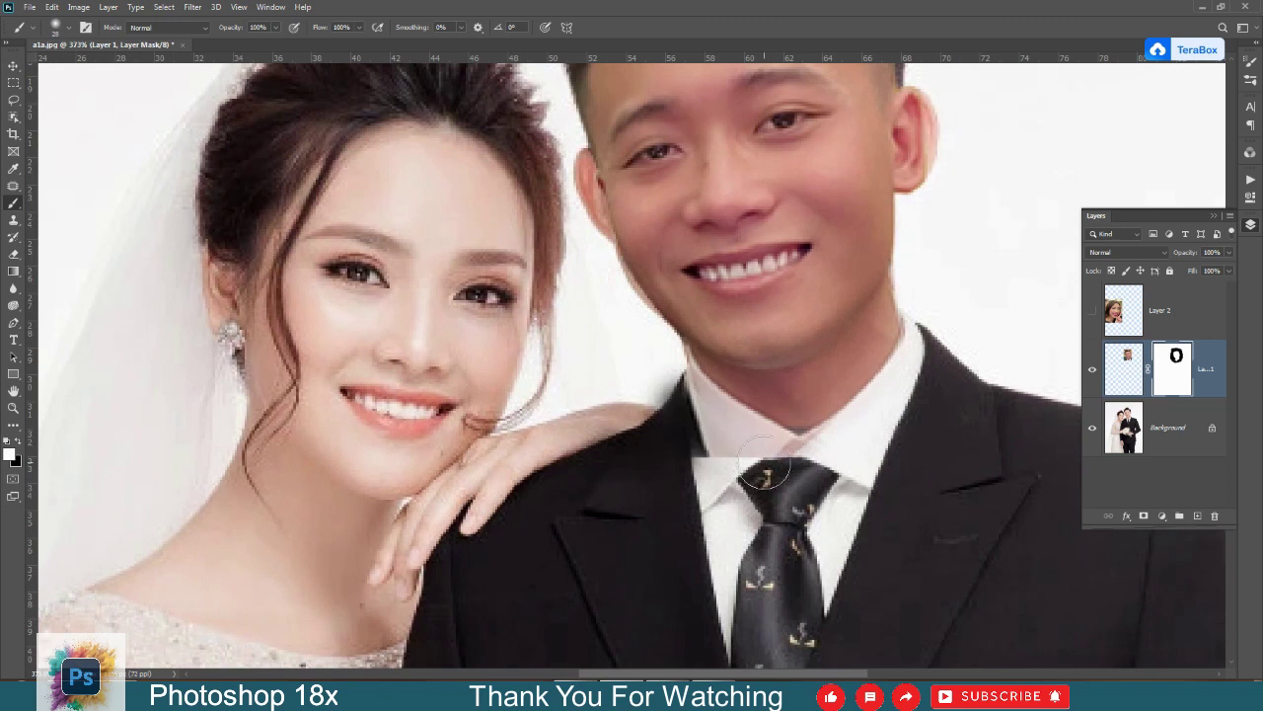
{"action": "mouse_move", "coordinate": [671, 422]}
{"action": "left_mouse_down"}
{"action": "mouse_move", "coordinate": [694, 477]}
{"action": "mouse_move", "coordinate": [660, 397]}
{"action": "mouse_move", "coordinate": [726, 477]}
{"action": "left_mouse_up"}
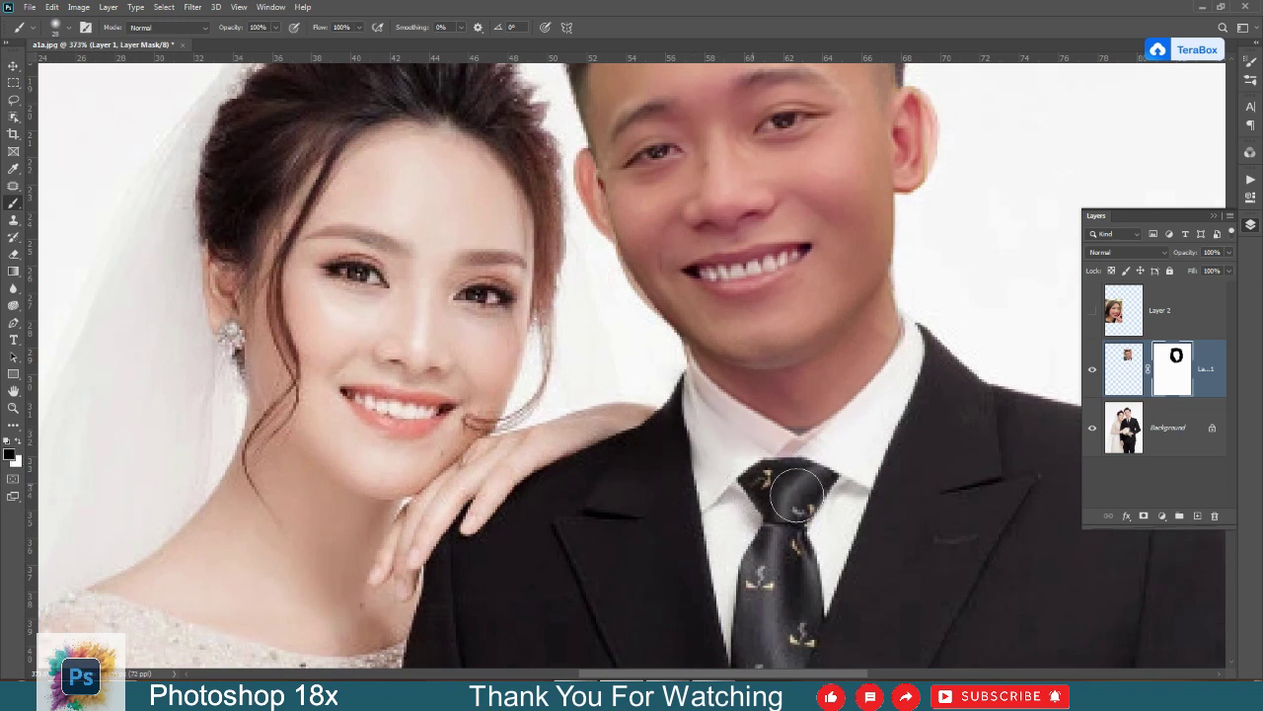
{"action": "left_click_drag", "start_coordinate": [837, 475], "coordinate": [737, 551]}
- Liquify Layer 1's image with the brush size at 35, reshaping the shirt collar below the man's neck, and view the result at 100%
{"action": "left_click", "coordinate": [1119, 374]}
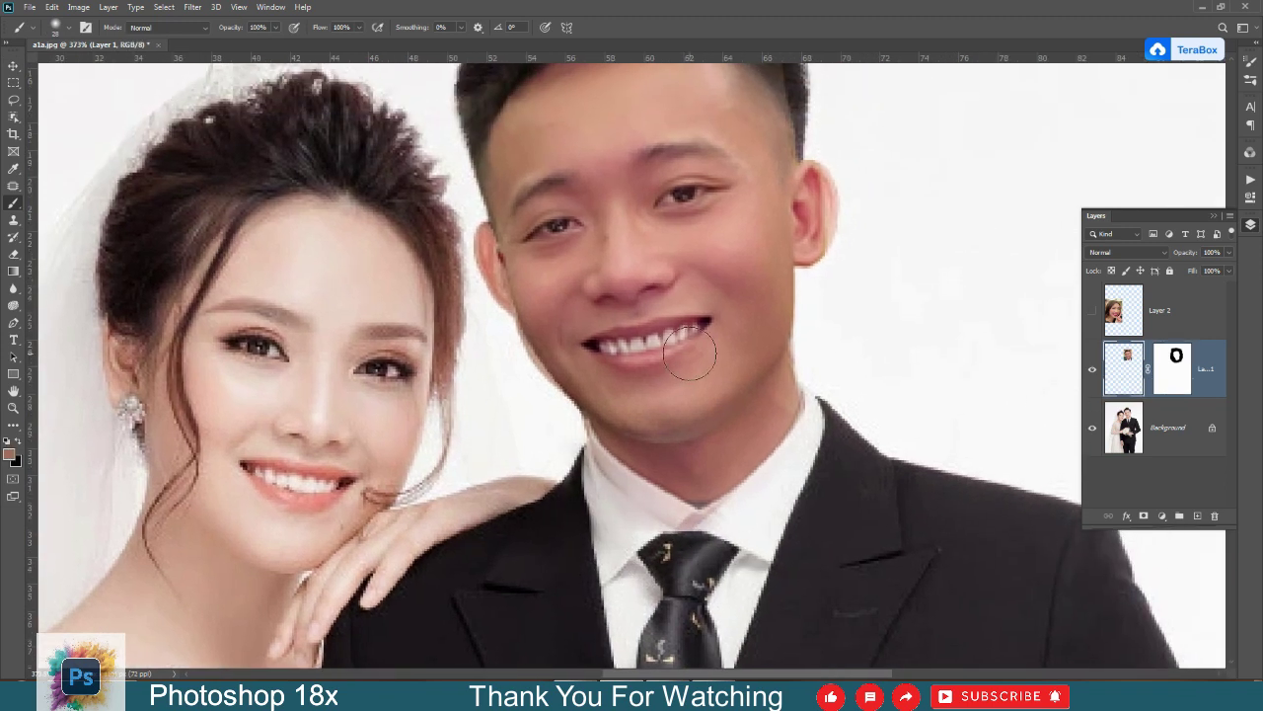
{"action": "left_click", "coordinate": [192, 7]}
{"action": "left_click", "coordinate": [237, 123]}
{"action": "left_click", "coordinate": [854, 261], "text": "ctrl"}
{"action": "left_click", "coordinate": [854, 261], "text": "ctrl"}
{"action": "mouse_move", "coordinate": [711, 538]}
{"action": "left_mouse_down"}
{"action": "mouse_move", "coordinate": [996, 257]}
{"action": "mouse_move", "coordinate": [1023, 294]}
{"action": "left_mouse_up"}
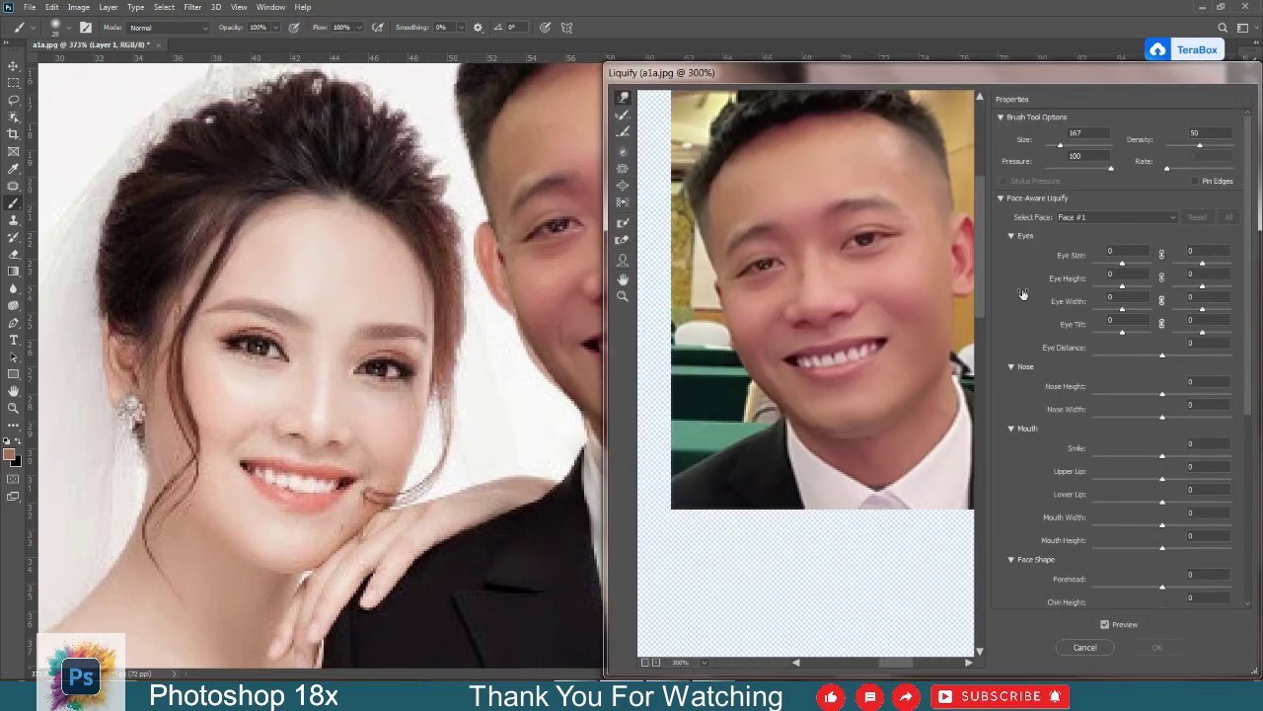
{"action": "type", "text": "20"}
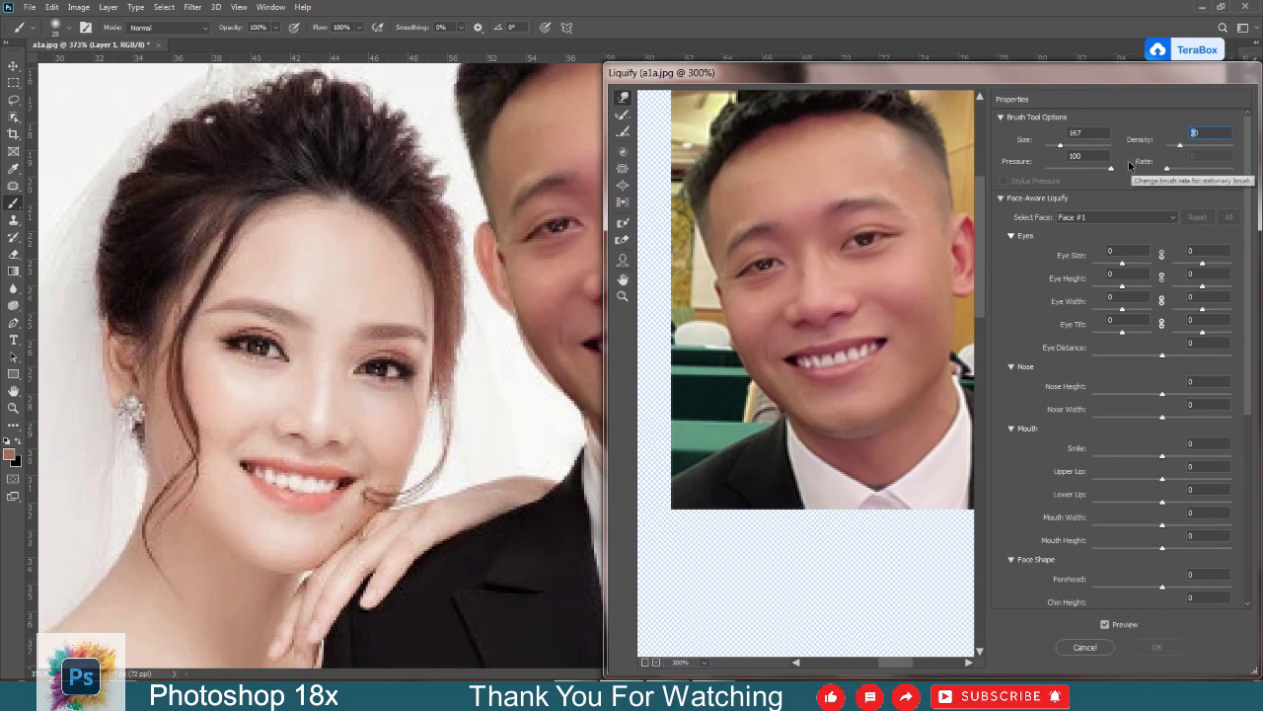
{"action": "left_click", "coordinate": [1087, 134]}
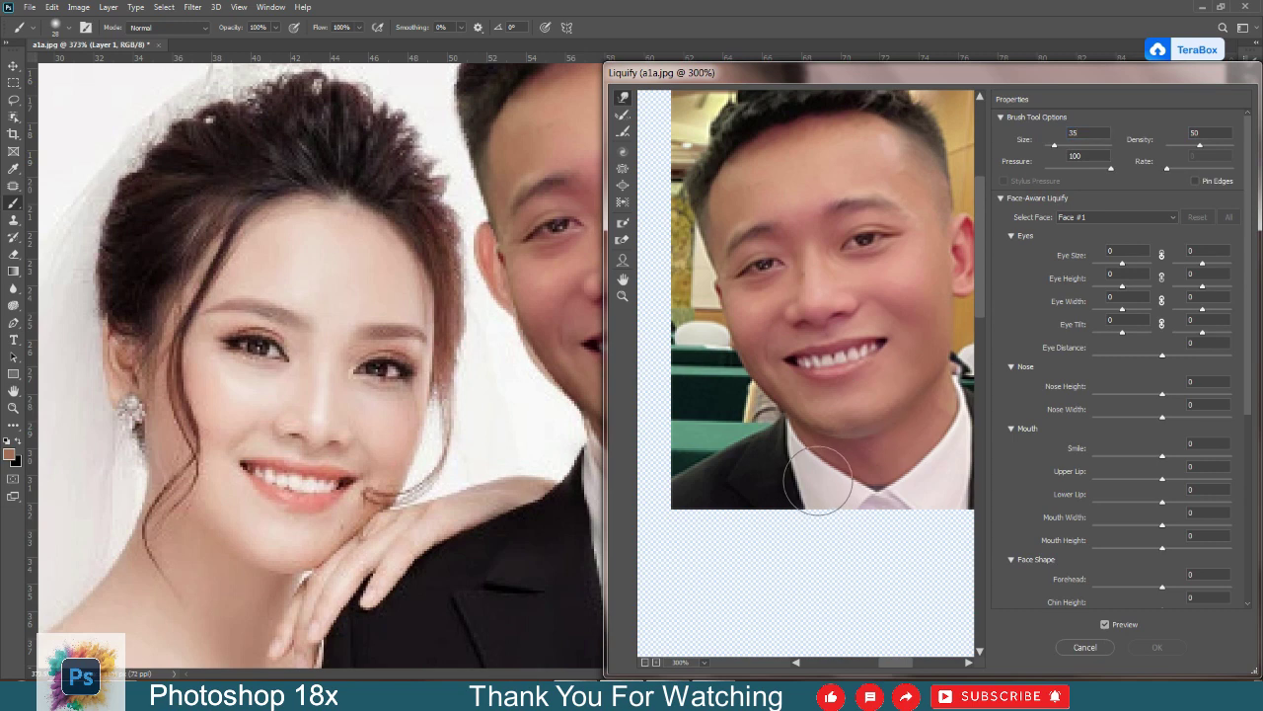
{"action": "left_click_drag", "start_coordinate": [813, 483], "coordinate": [849, 487]}
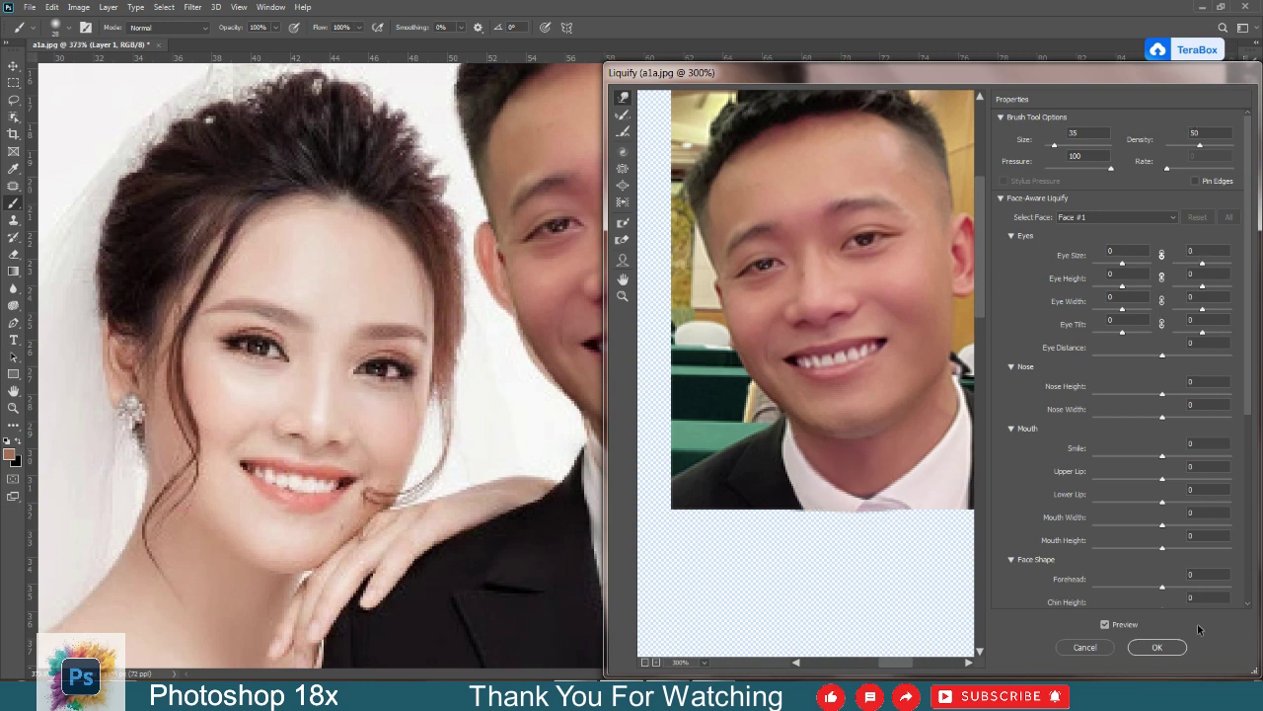
{"action": "left_click", "coordinate": [1165, 646]}
{"action": "key", "text": "z"}
{"action": "key", "text": "ctrl+1"}
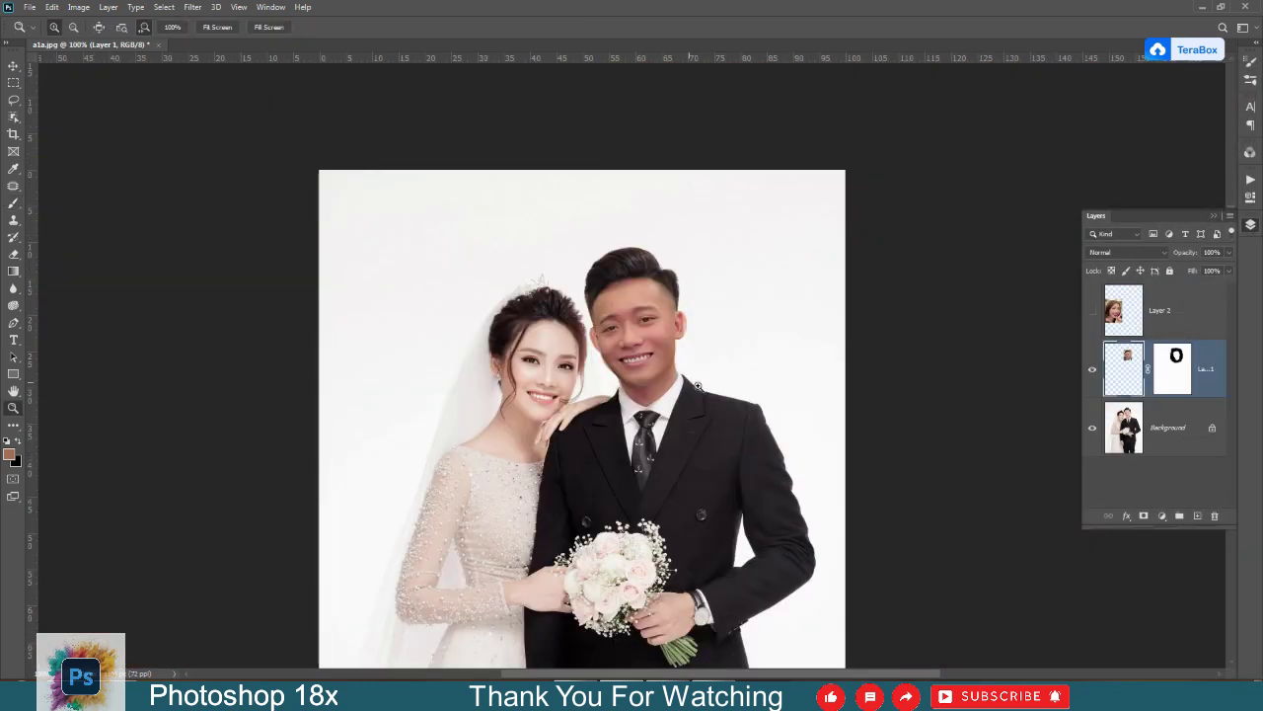
- Open Curves on Layer 1's image and raise the RGB midtones from input 136 to output 164 to brighten the man's face
{"action": "left_click_drag", "start_coordinate": [599, 321], "coordinate": [750, 390]}
{"action": "key", "text": "v"}
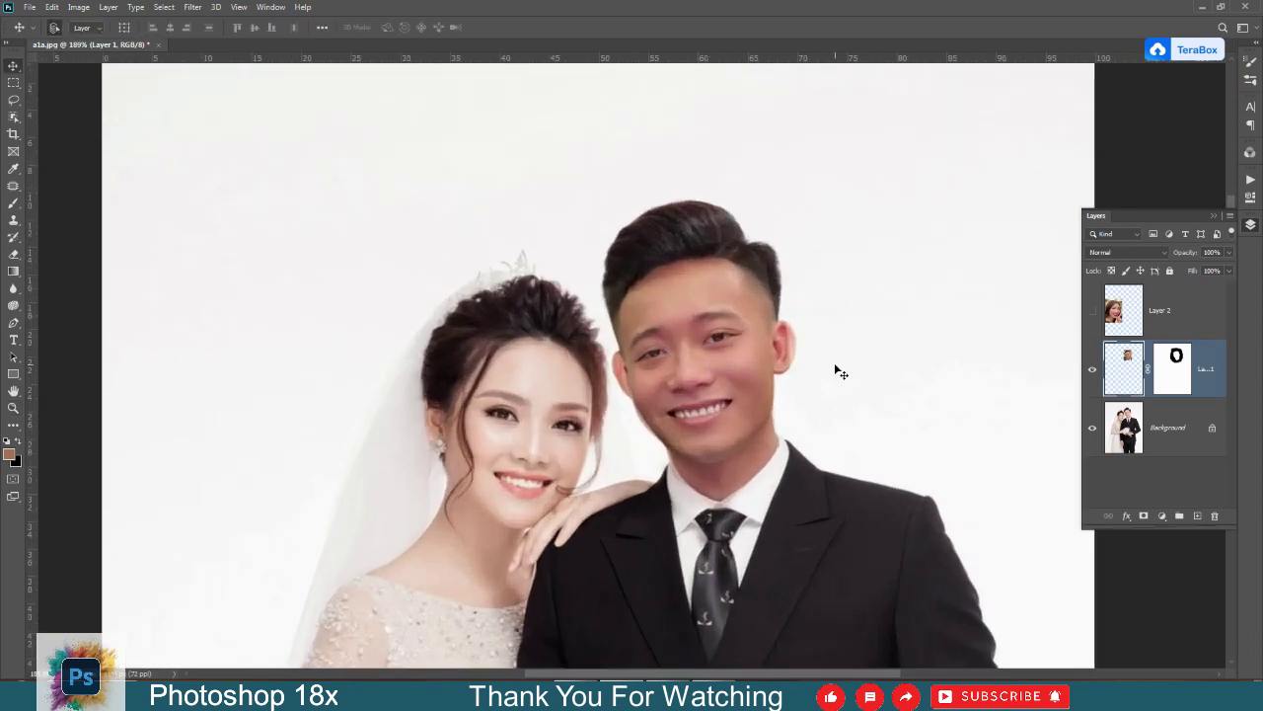
{"action": "left_click_drag", "start_coordinate": [835, 370], "coordinate": [599, 305]}
{"action": "left_click", "coordinate": [78, 6]}
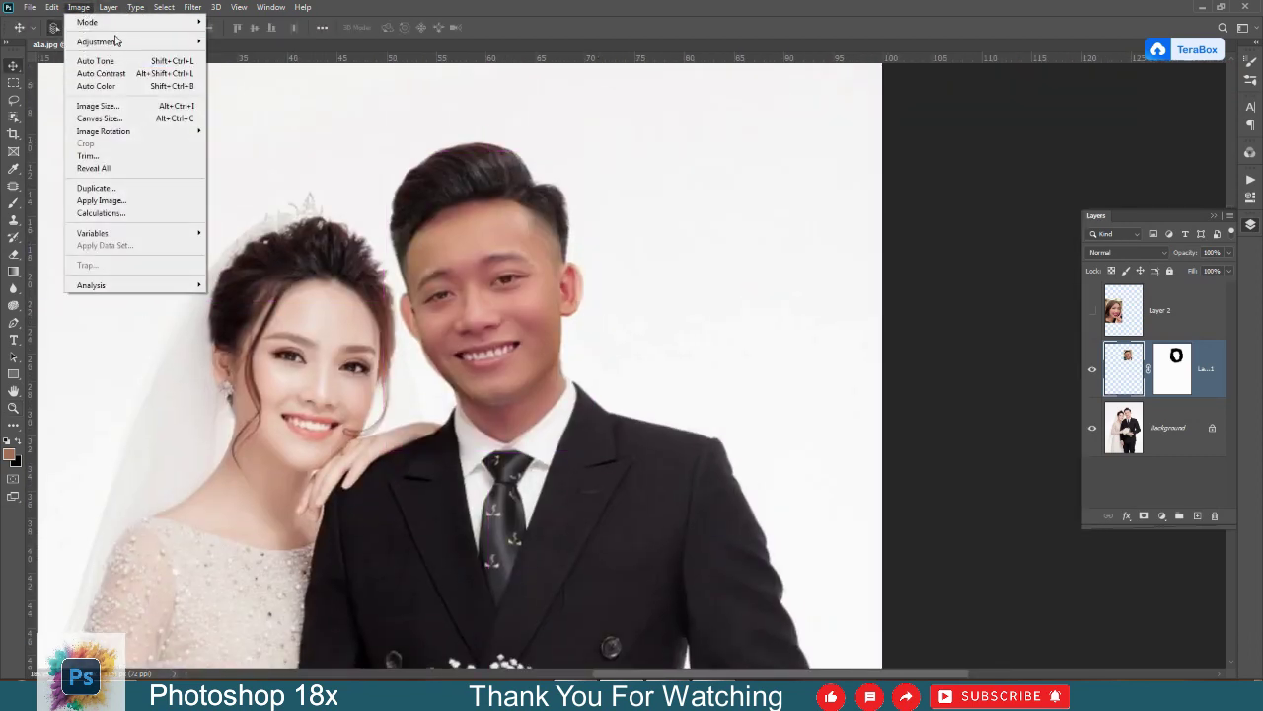
{"action": "mouse_move", "coordinate": [116, 40]}
{"action": "left_click", "coordinate": [232, 73]}
{"action": "left_click_drag", "start_coordinate": [869, 340], "coordinate": [750, 216]}
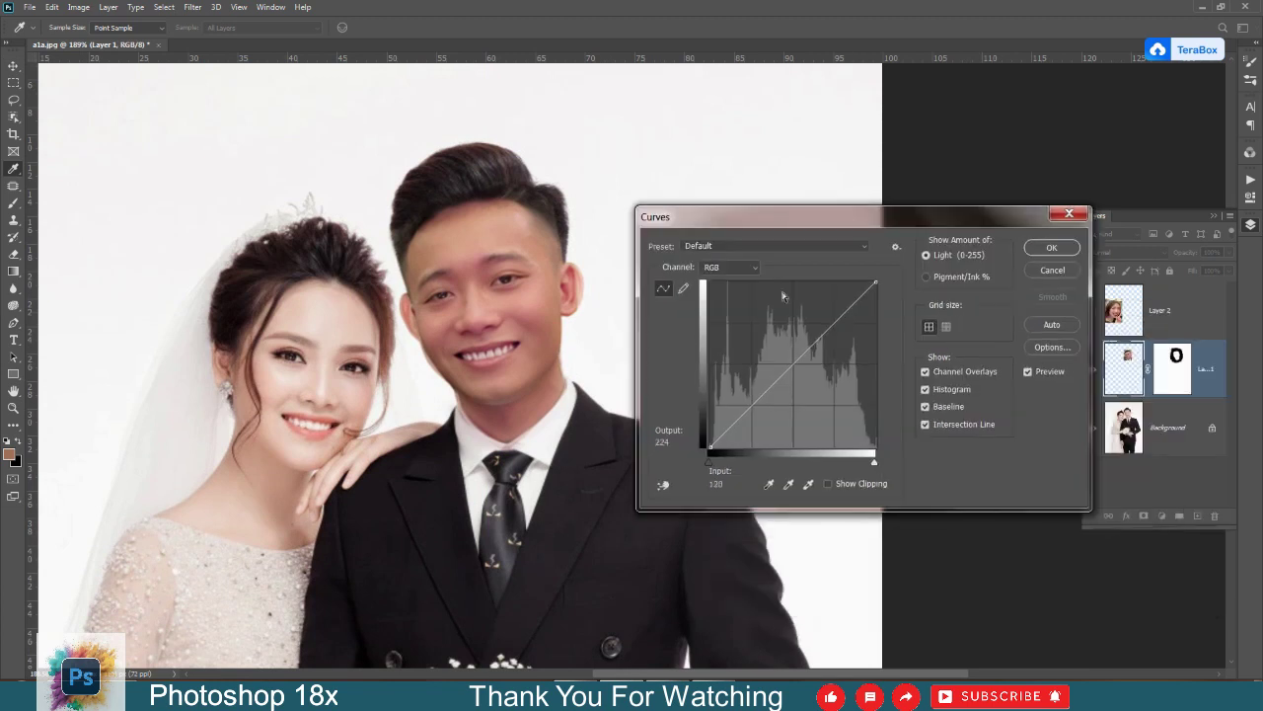
{"action": "left_click_drag", "start_coordinate": [798, 356], "coordinate": [799, 340]}
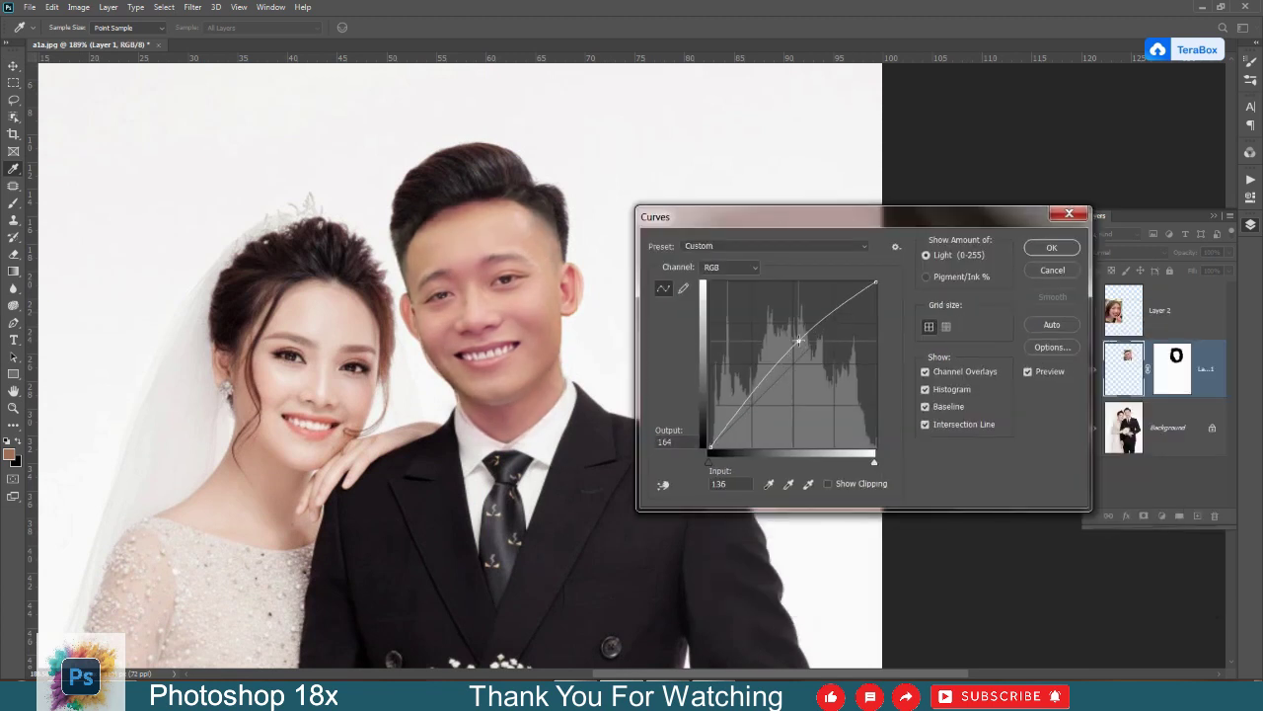
- Lower the Red channel midtones, fine-tune the shadow end of the RGB curve, and apply the Curves adjustment
{"action": "left_click", "coordinate": [730, 266]}
{"action": "left_click", "coordinate": [719, 281]}
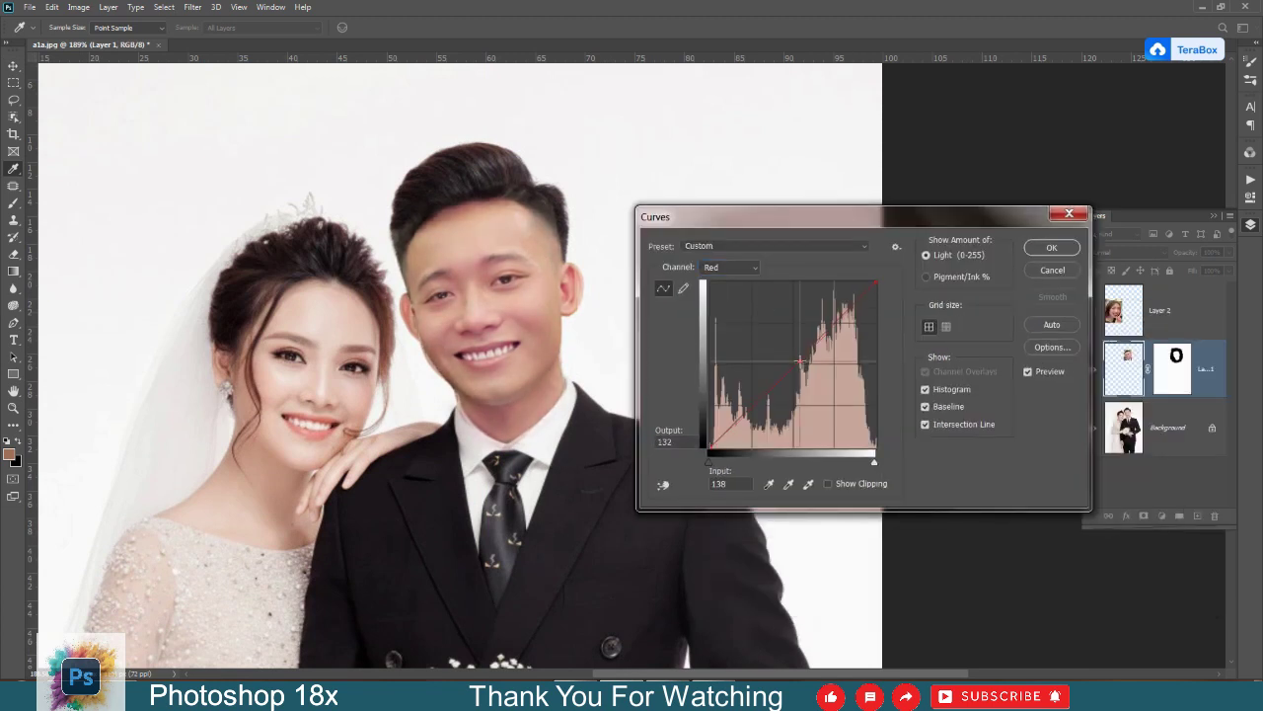
{"action": "left_click", "coordinate": [736, 267]}
{"action": "left_click", "coordinate": [718, 273]}
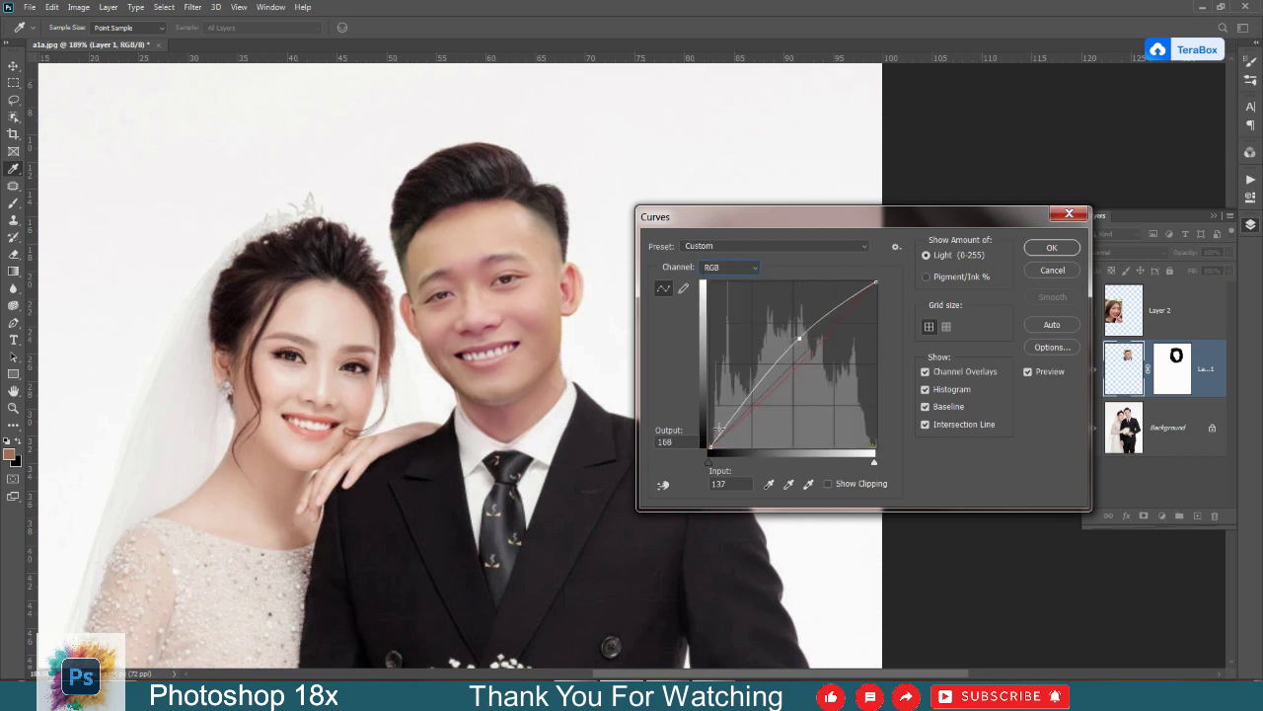
{"action": "left_click_drag", "start_coordinate": [720, 428], "coordinate": [723, 431]}
{"action": "left_click", "coordinate": [1062, 253]}
- Hide Layer 1 and lasso the groom's ear and cheek edge nearest the bride on the Background layer
{"action": "left_click_drag", "start_coordinate": [518, 312], "coordinate": [629, 322]}
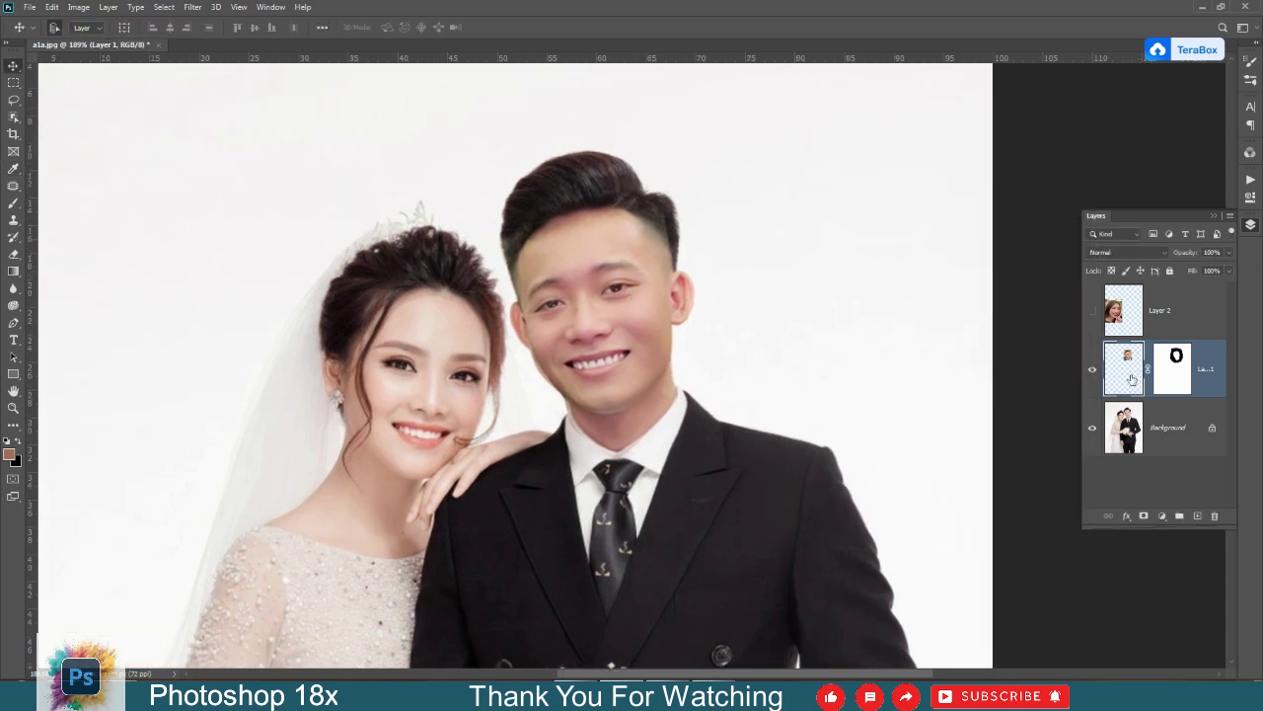
{"action": "left_click", "coordinate": [1123, 431]}
{"action": "left_click", "coordinate": [1091, 368]}
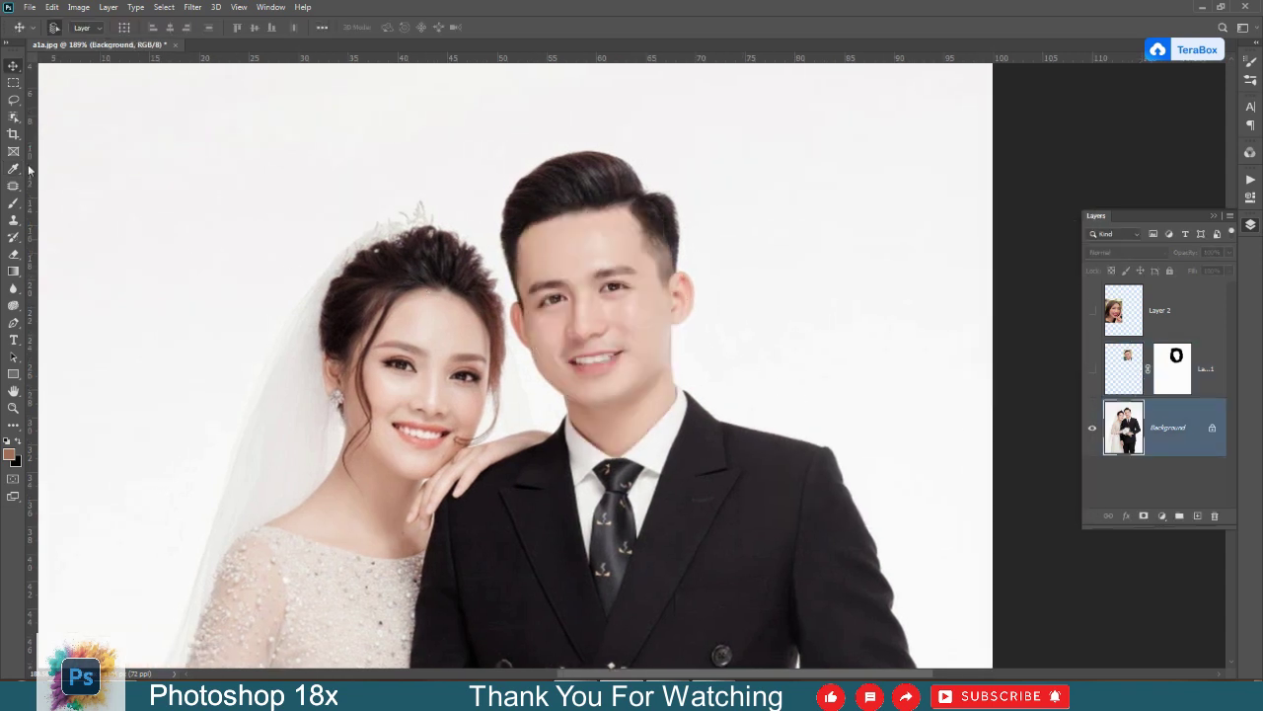
{"action": "key", "text": "l"}
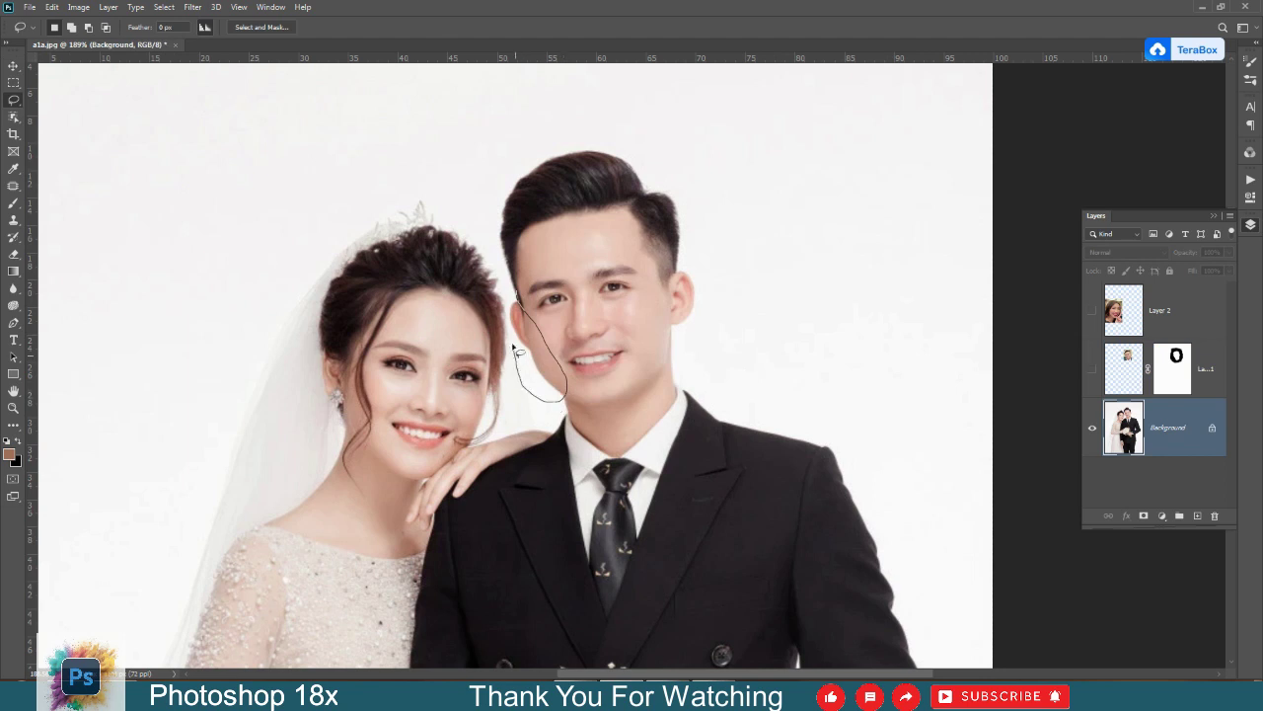
{"action": "left_click", "coordinate": [12, 170]}
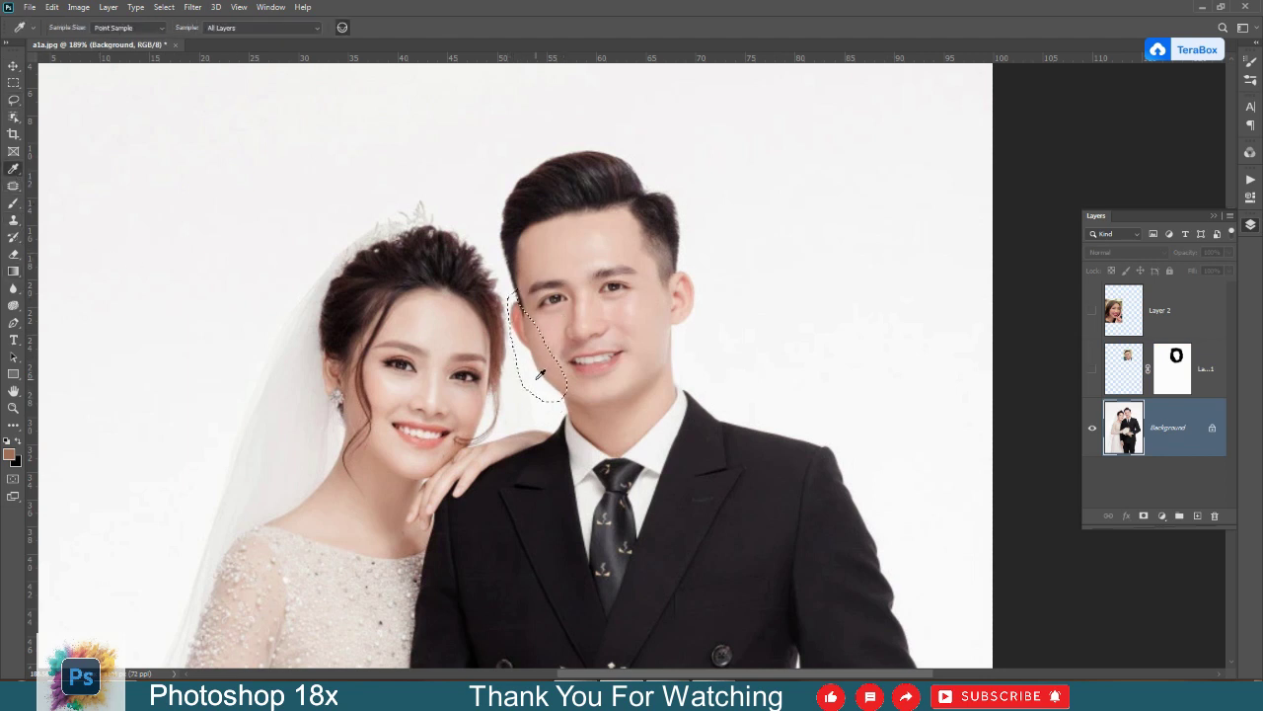
- Show Layer 1 again and paint white on the Background inside the selection to remove the groom's protruding original ear
{"action": "left_click", "coordinate": [13, 207]}
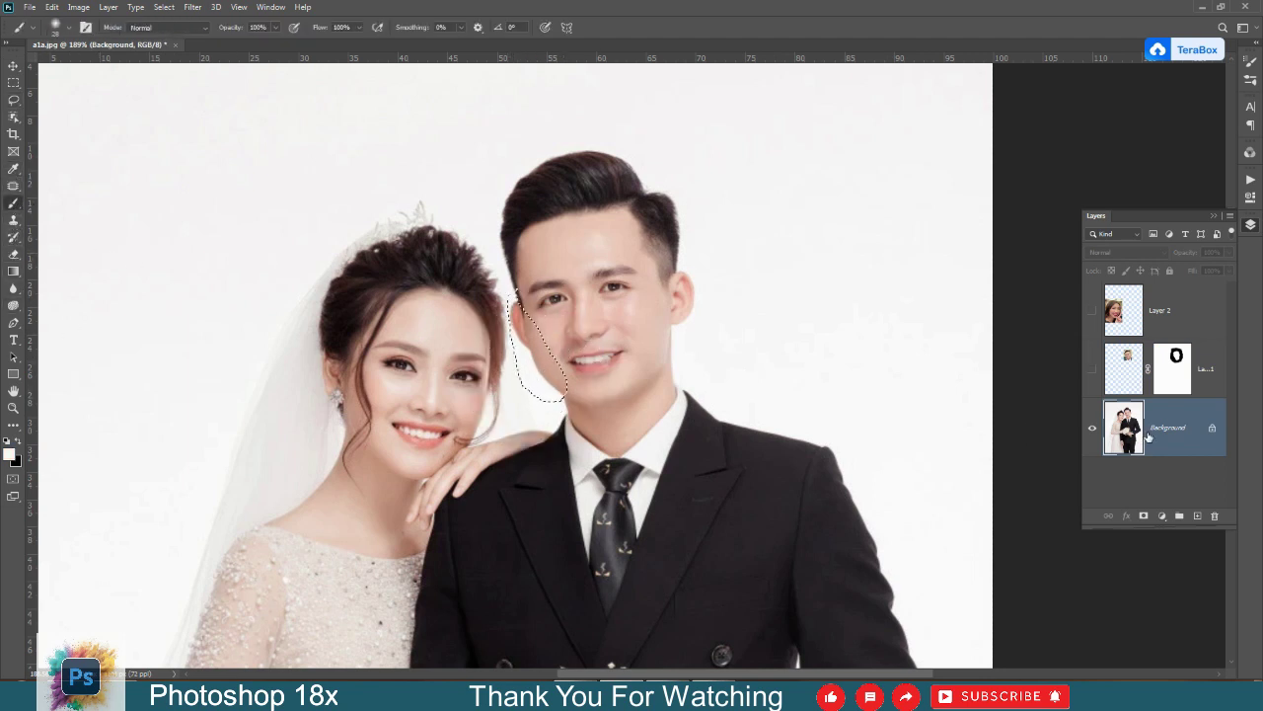
{"action": "left_click", "coordinate": [1092, 368]}
{"action": "left_click", "coordinate": [1126, 368]}
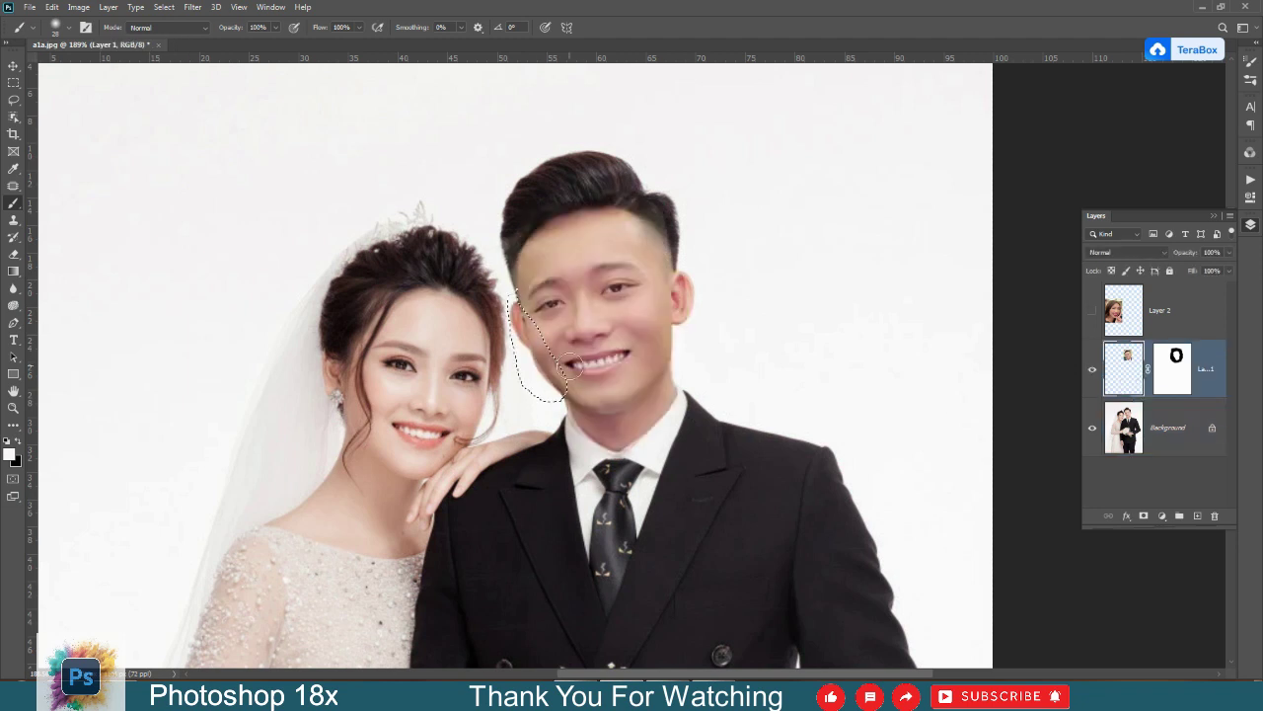
{"action": "key", "text": "alt+bracketleft"}
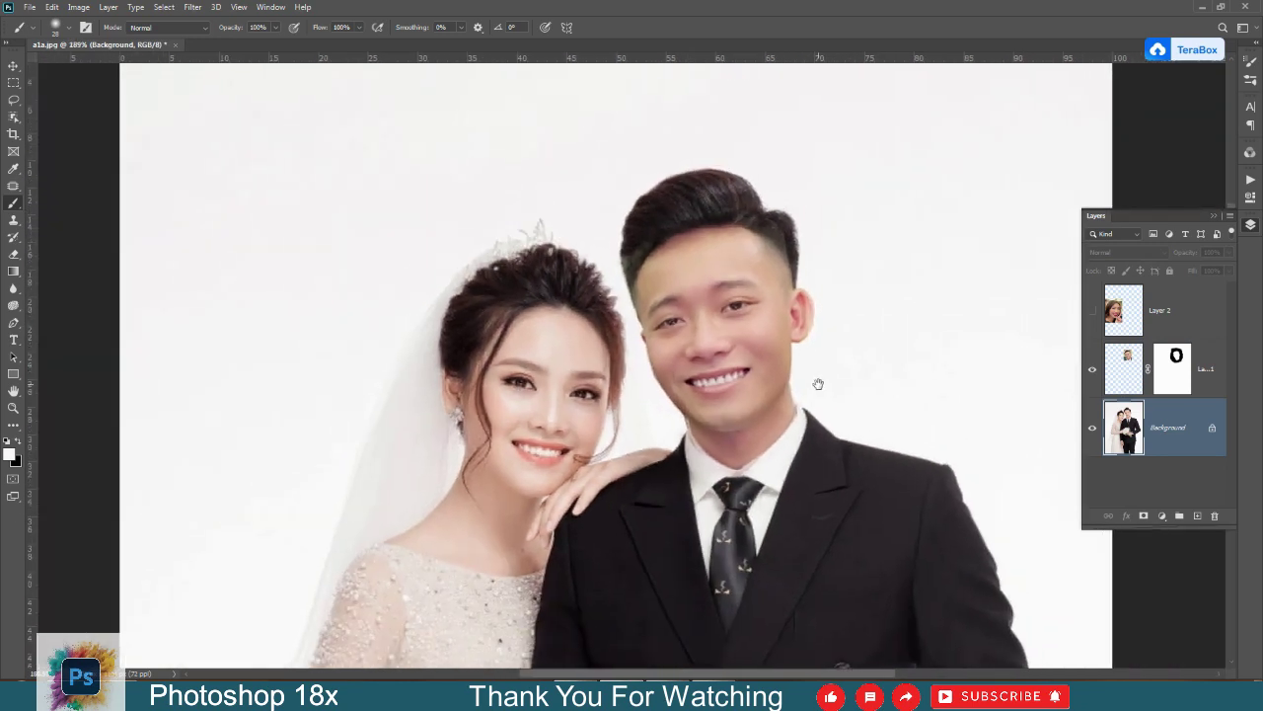
- Paint black on Layer 1's mask along the man's hair edge above the ear farthest from the bride to clean up its outline
{"action": "left_click", "coordinate": [1176, 375]}
{"action": "scroll", "coordinate": [801, 333], "scroll_direction": "up", "scroll_amount": 1}
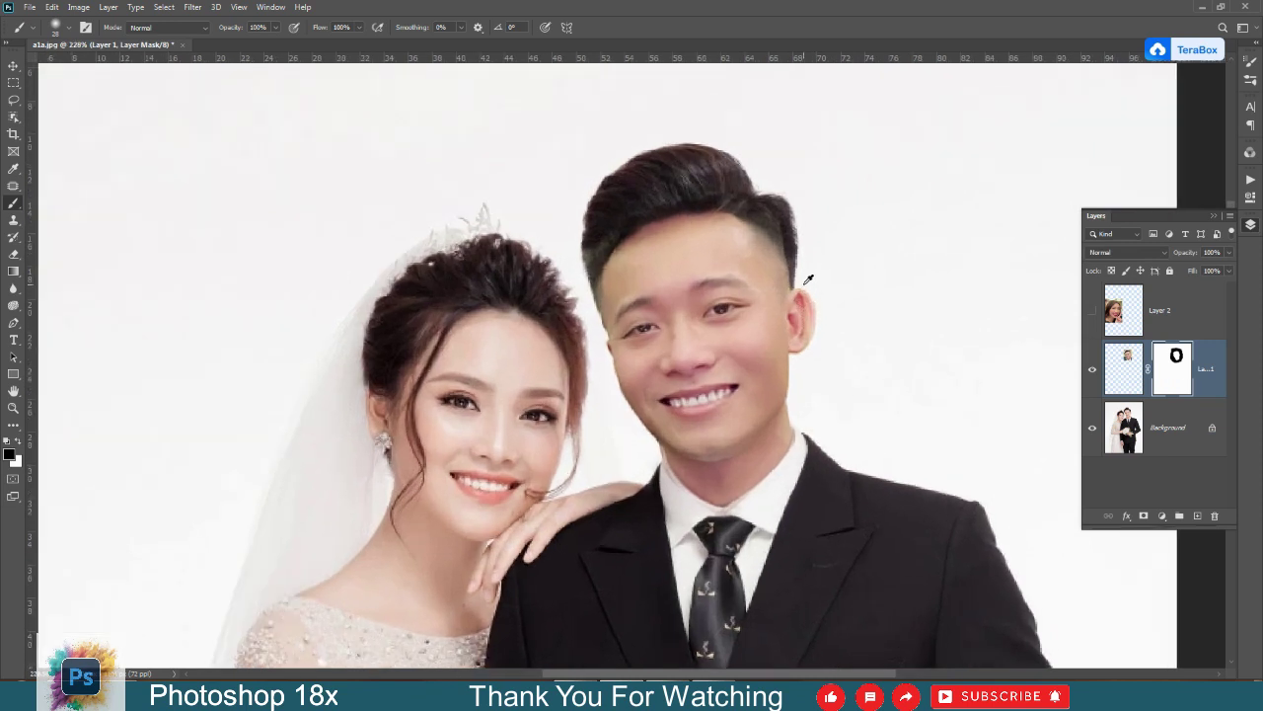
{"action": "left_click_drag", "start_coordinate": [778, 237], "coordinate": [801, 240]}
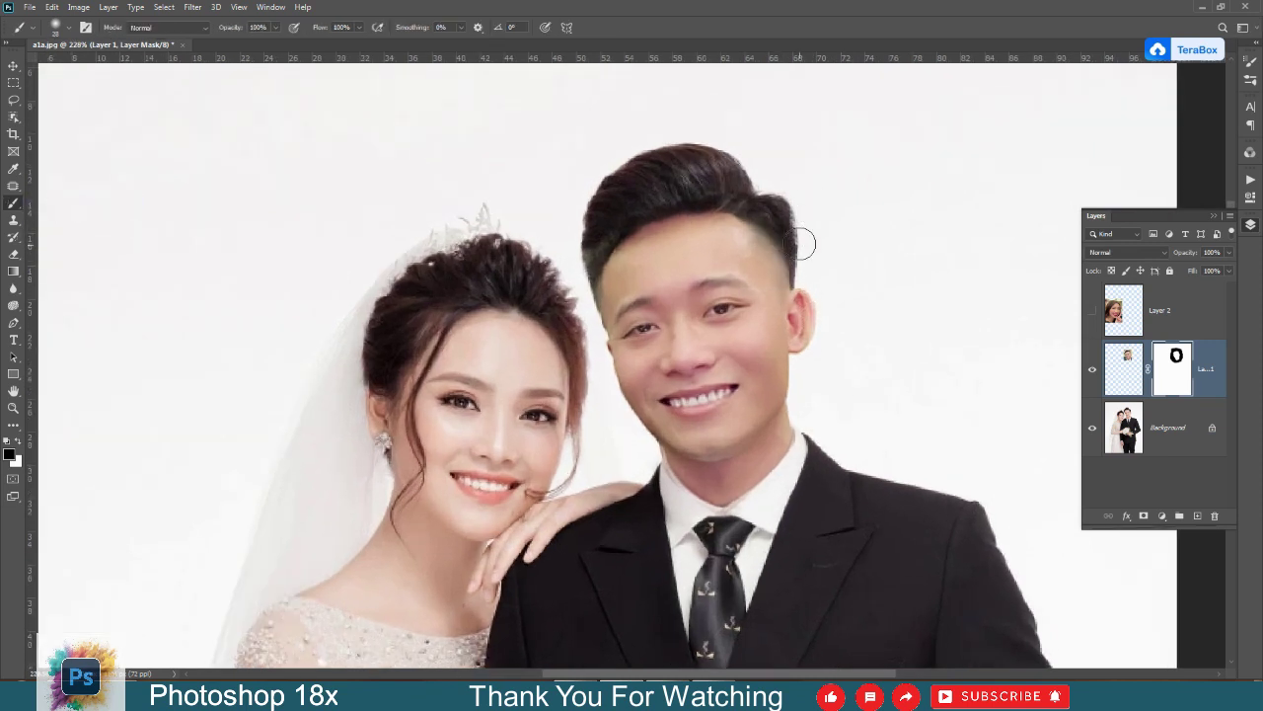
{"action": "scroll", "coordinate": [834, 346], "scroll_direction": "down", "scroll_amount": 7}
{"action": "scroll", "coordinate": [760, 340], "scroll_direction": "up", "scroll_amount": 4}
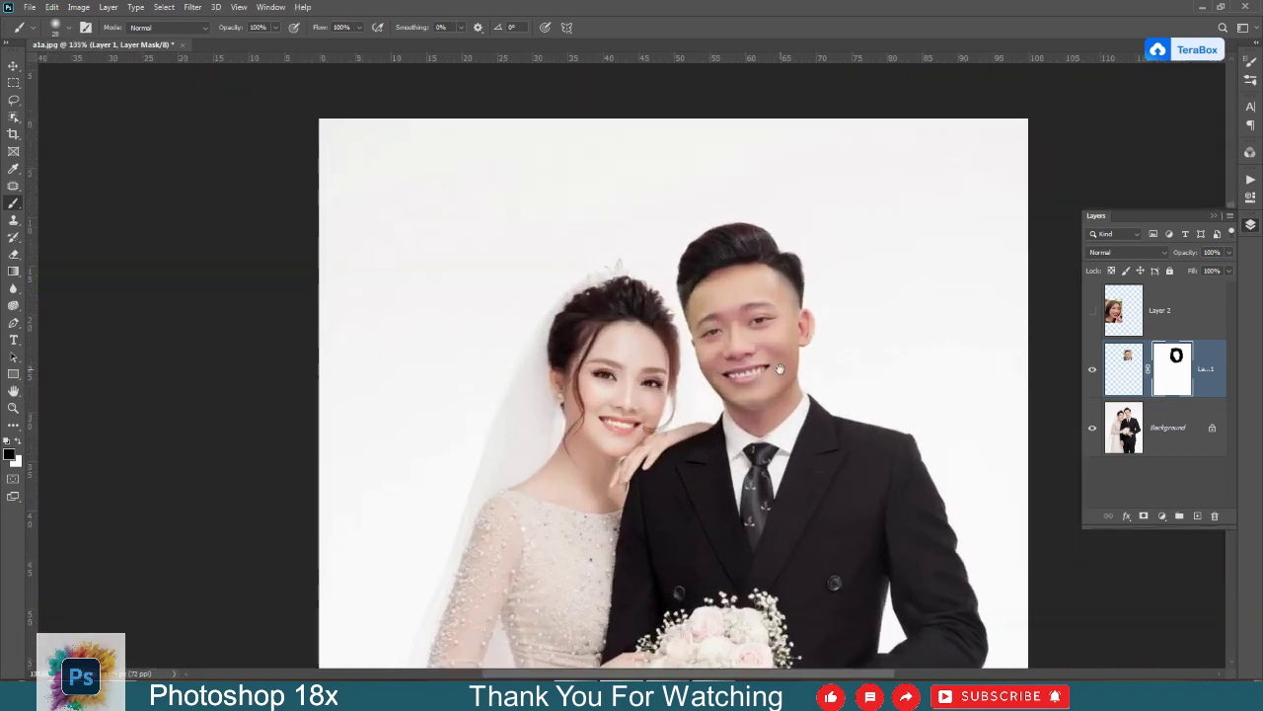
- Open Curves on Layer 1's image and raise the RGB midtones from input 134 to output 146
{"action": "scroll", "coordinate": [773, 364], "scroll_direction": "down", "scroll_amount": 1}
{"action": "left_click_drag", "start_coordinate": [793, 399], "coordinate": [782, 330]}
{"action": "left_click_drag", "start_coordinate": [854, 362], "coordinate": [815, 348]}
{"action": "key", "text": "ctrl+2"}
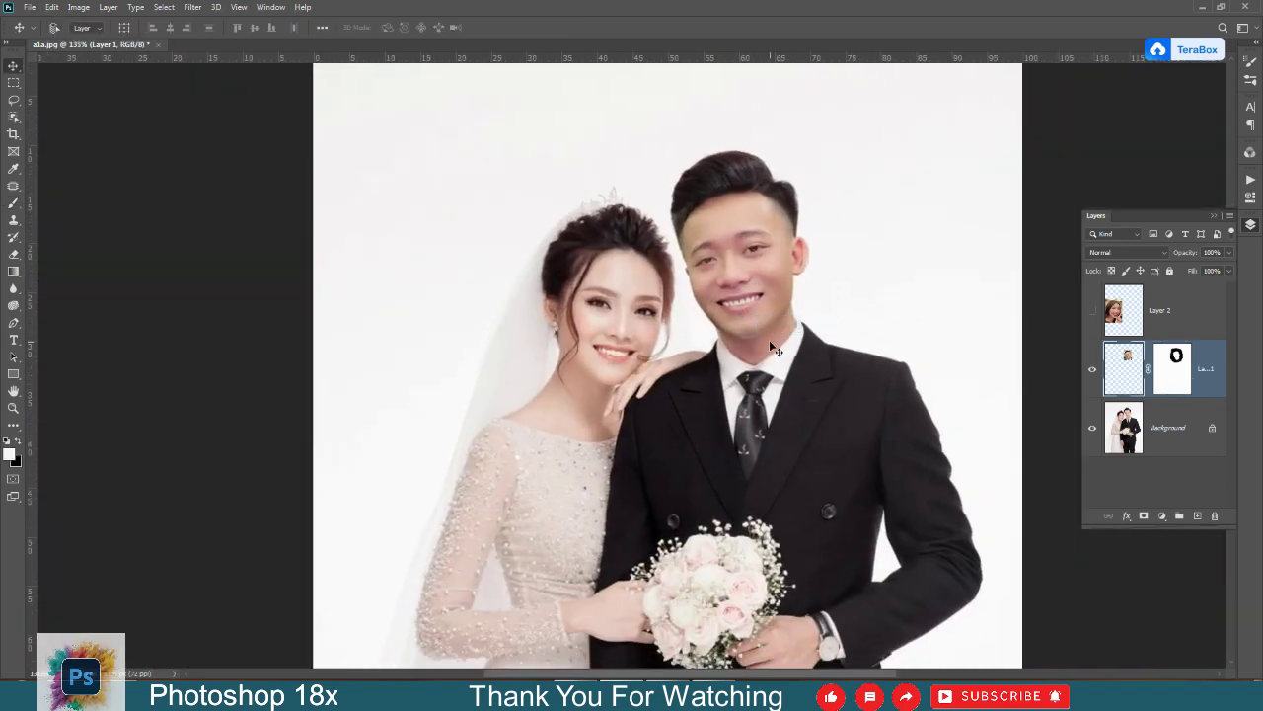
{"action": "key", "text": "ctrl+m"}
{"action": "left_click_drag", "start_coordinate": [828, 214], "coordinate": [660, 407]}
{"action": "left_click_drag", "start_coordinate": [639, 550], "coordinate": [638, 544]}
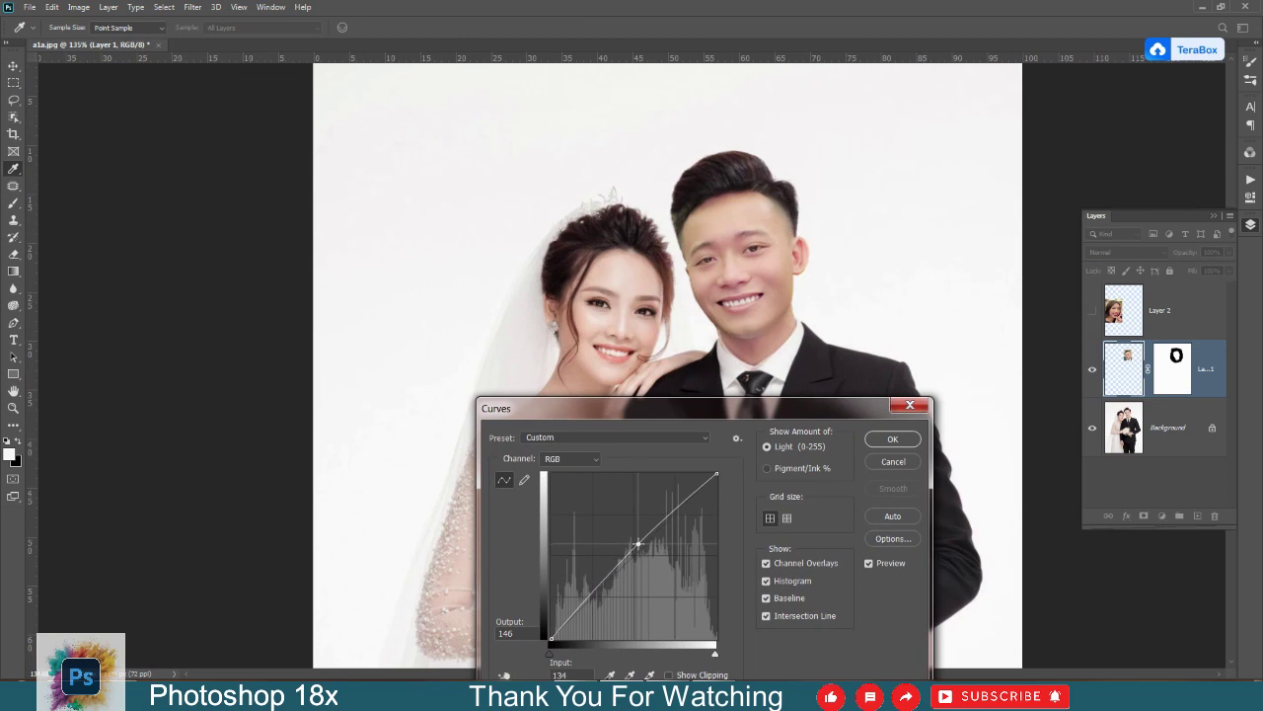
- Raise the Blue channel midtones from input 154 to about 162, fine-tune the Green midtones, and apply the Curves adjustment
{"action": "left_click", "coordinate": [578, 459]}
{"action": "left_click", "coordinate": [572, 506]}
{"action": "left_click_drag", "start_coordinate": [647, 539], "coordinate": [652, 540]}
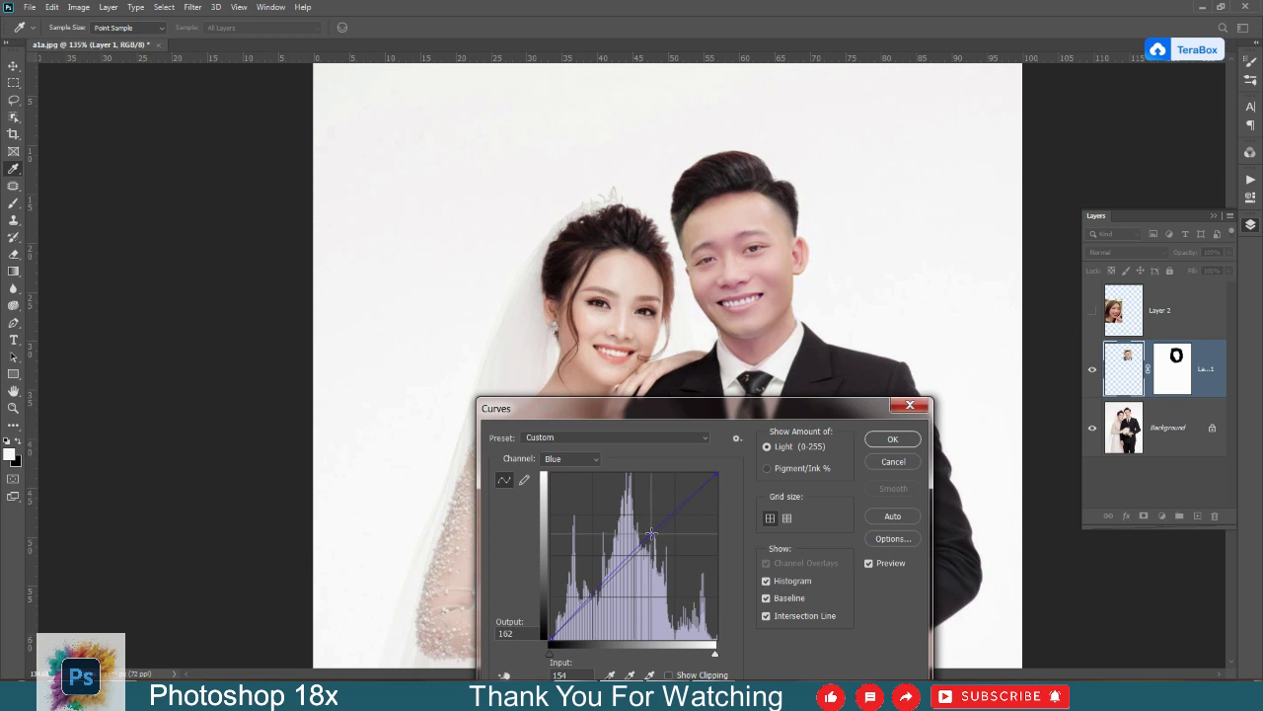
{"action": "left_click", "coordinate": [570, 459]}
{"action": "left_click", "coordinate": [570, 491]}
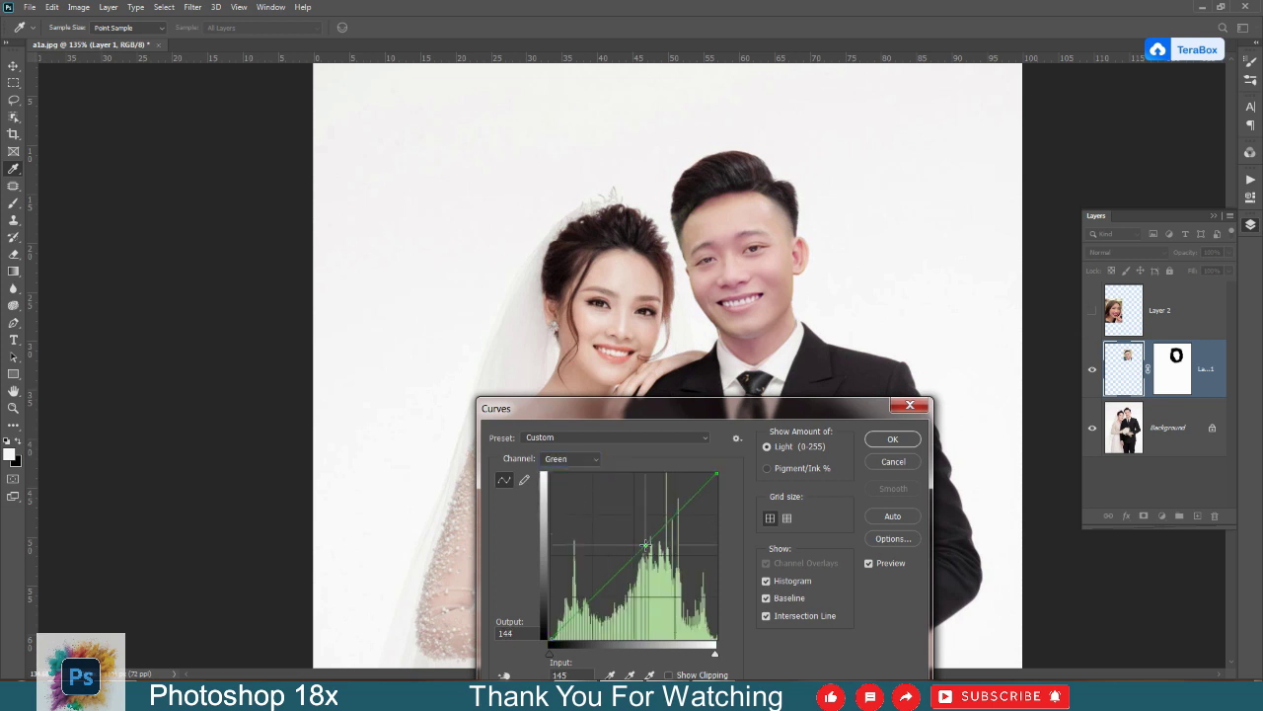
{"action": "left_click_drag", "start_coordinate": [646, 548], "coordinate": [644, 548]}
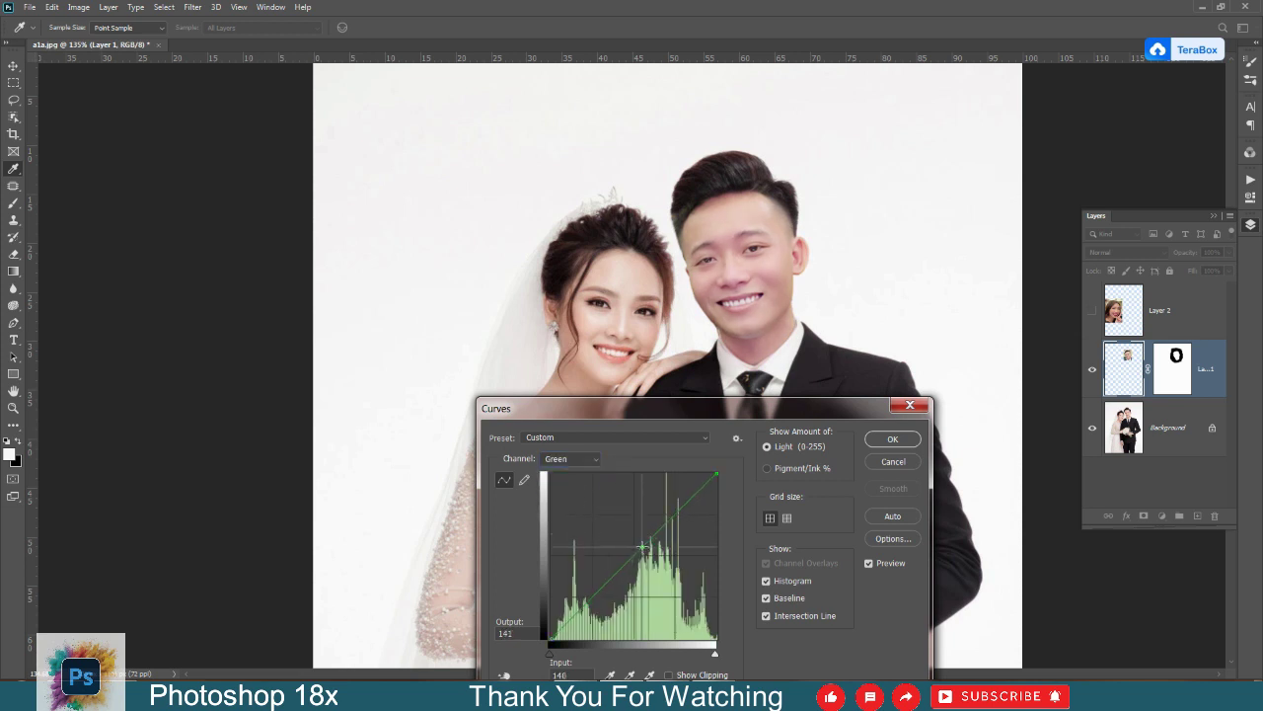
{"action": "left_click", "coordinate": [904, 444]}
- Show and select Layer 2, and move the woman's photo over the bride
{"action": "scroll", "coordinate": [783, 392], "scroll_direction": "down", "scroll_amount": 3}
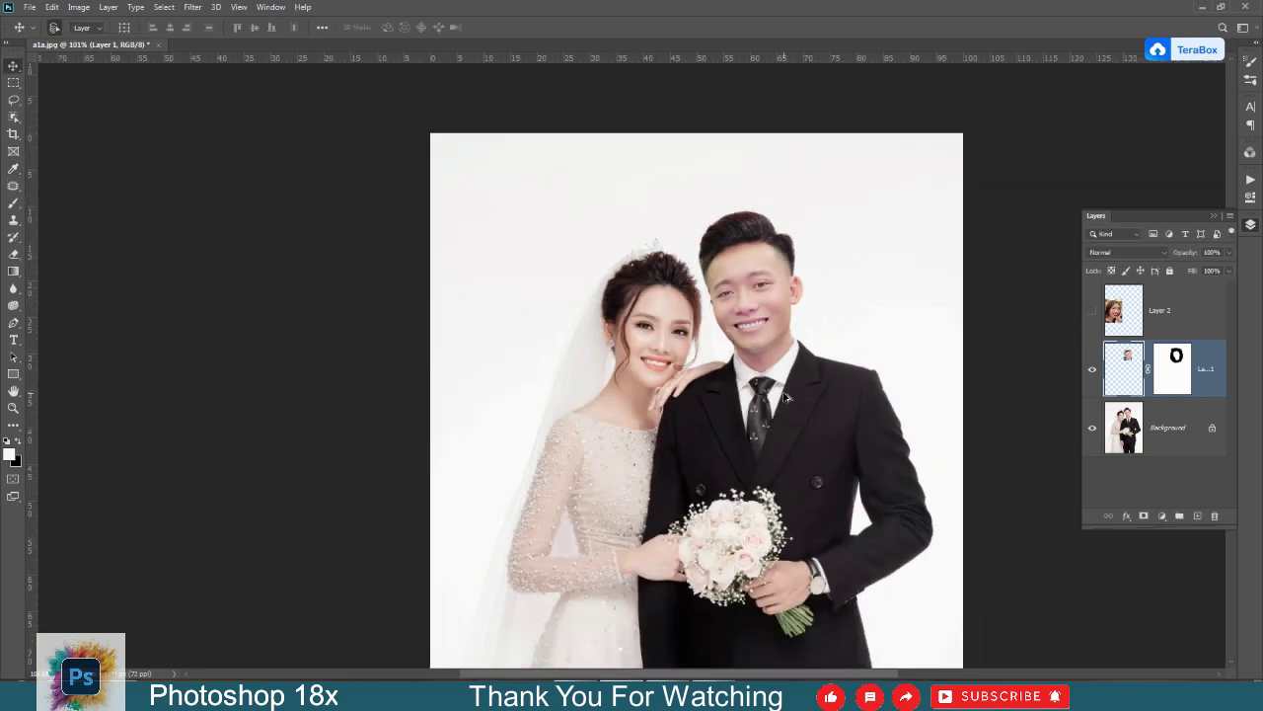
{"action": "left_click_drag", "start_coordinate": [774, 347], "coordinate": [696, 285]}
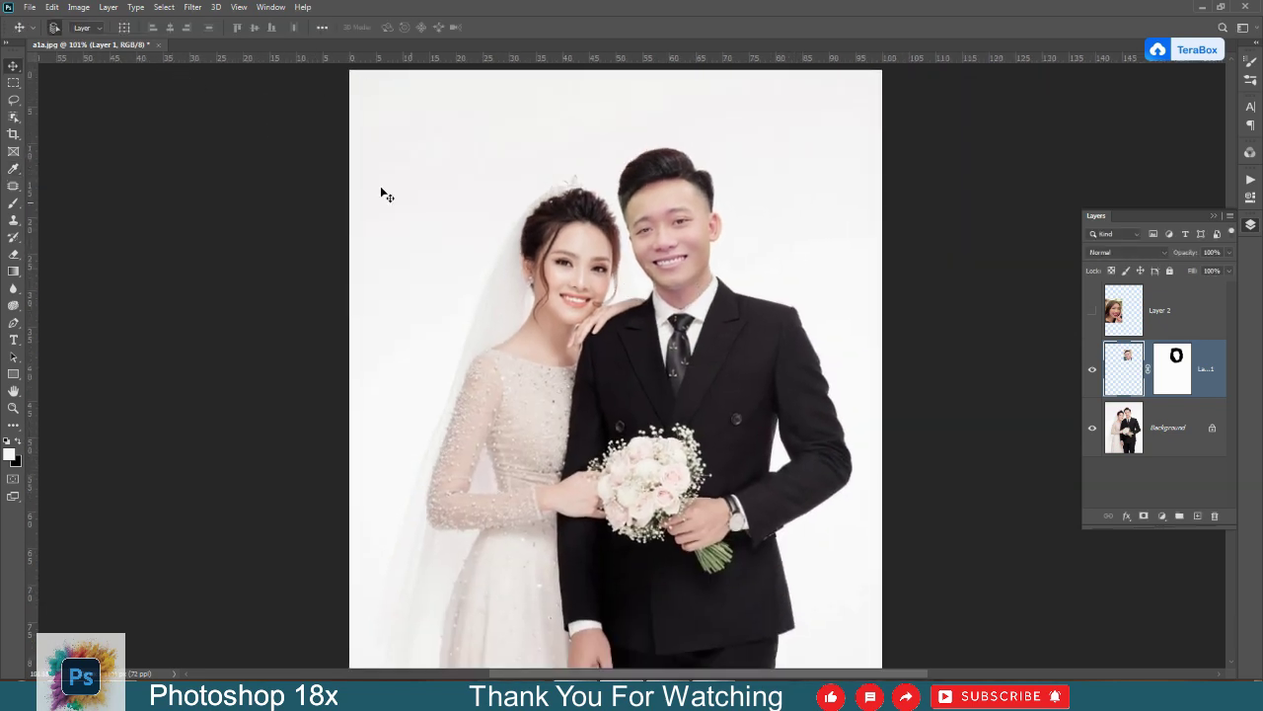
{"action": "left_click", "coordinate": [1093, 311]}
{"action": "left_click", "coordinate": [1130, 312]}
{"action": "left_click_drag", "start_coordinate": [491, 416], "coordinate": [584, 371]}
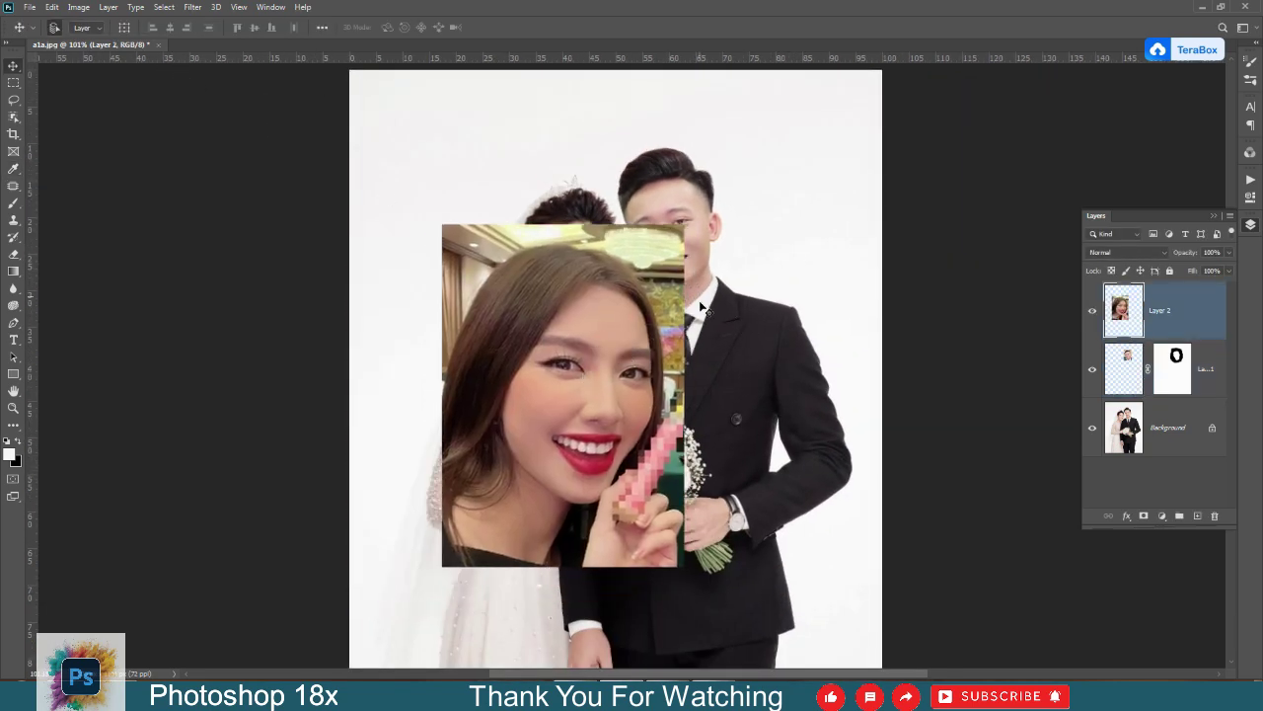
- Scale Layer 2 down with Free Transform and position the woman's face over the bride's head
{"action": "key", "text": "ctrl+t"}
{"action": "left_click_drag", "start_coordinate": [684, 224], "coordinate": [577, 374]}
{"action": "left_click_drag", "start_coordinate": [516, 462], "coordinate": [575, 259]}
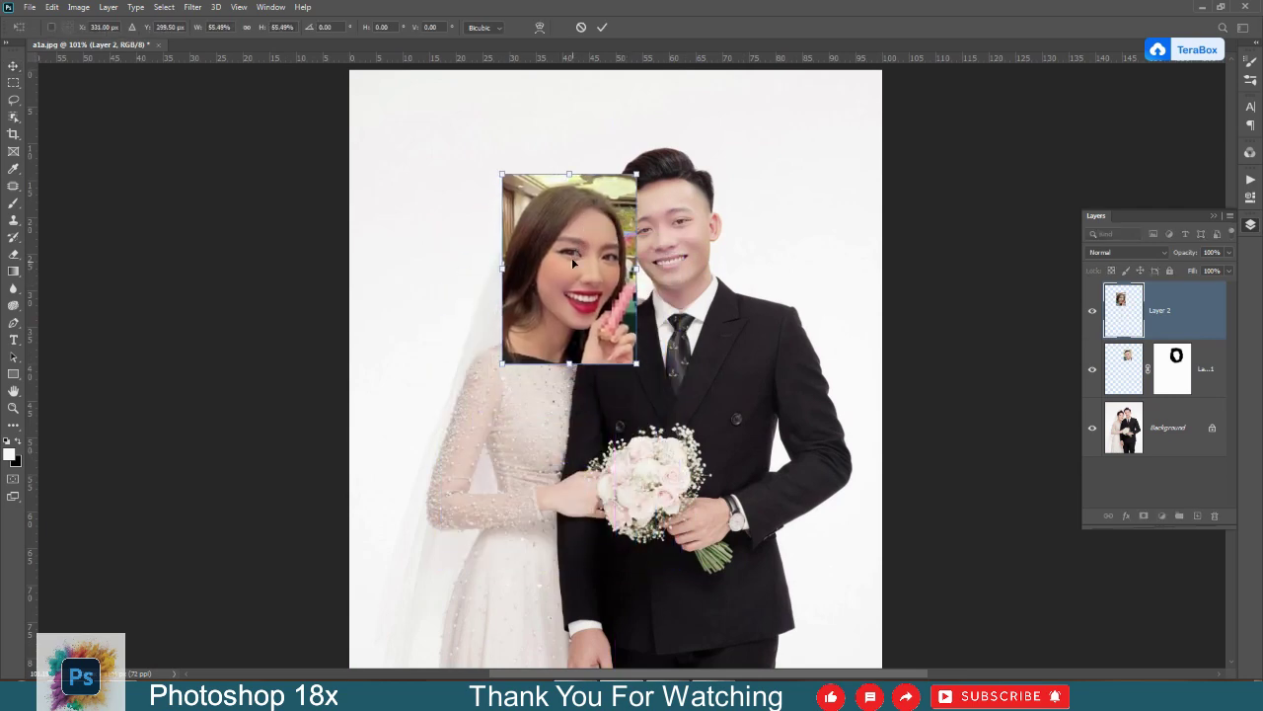
{"action": "scroll", "coordinate": [573, 257], "scroll_direction": "up", "scroll_amount": 4}
{"action": "mouse_move", "coordinate": [672, 420]}
{"action": "left_mouse_down"}
{"action": "mouse_move", "coordinate": [638, 369]}
{"action": "mouse_move", "coordinate": [669, 416]}
{"action": "left_mouse_up"}
{"action": "left_click_drag", "start_coordinate": [628, 340], "coordinate": [637, 452]}
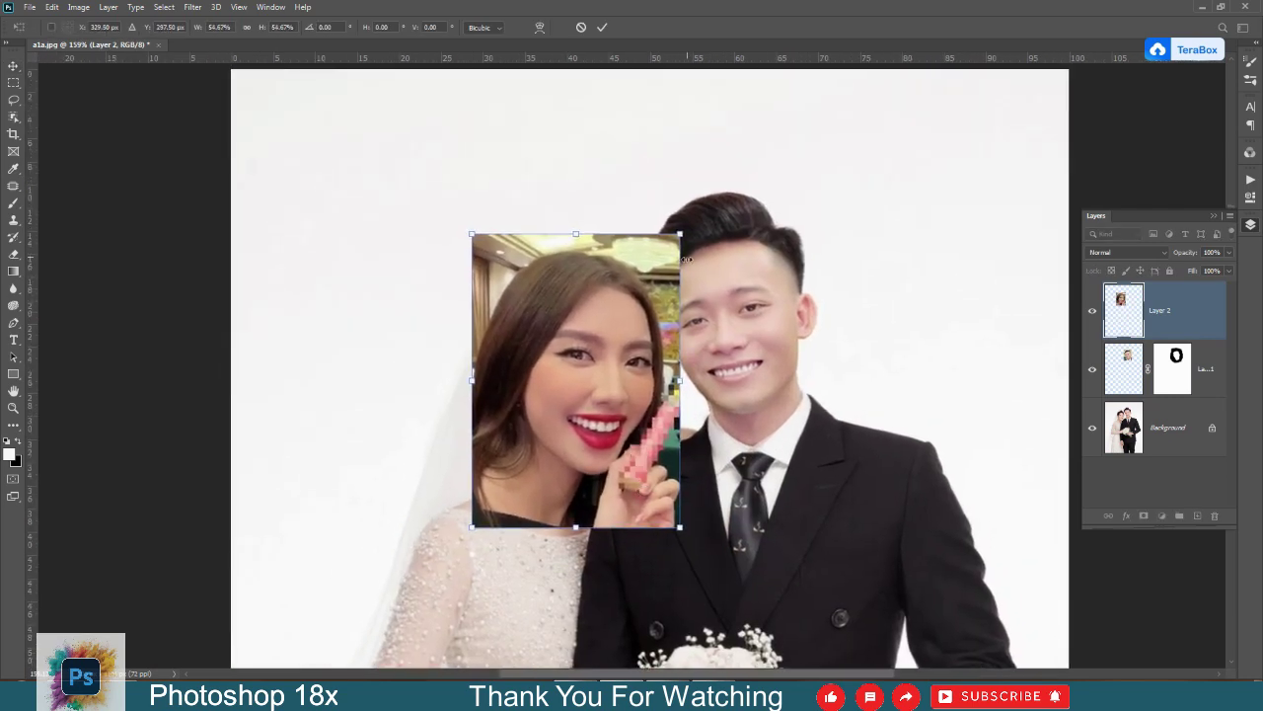
{"action": "left_click_drag", "start_coordinate": [680, 234], "coordinate": [662, 258]}
{"action": "left_click_drag", "start_coordinate": [590, 386], "coordinate": [595, 387]}
{"action": "key", "text": "Return"}
- Add a layer mask to Layer 2 and paint black with a soft round brush around the woman's head to hide the photo's surroundings
{"action": "left_click_drag", "start_coordinate": [694, 386], "coordinate": [659, 367]}
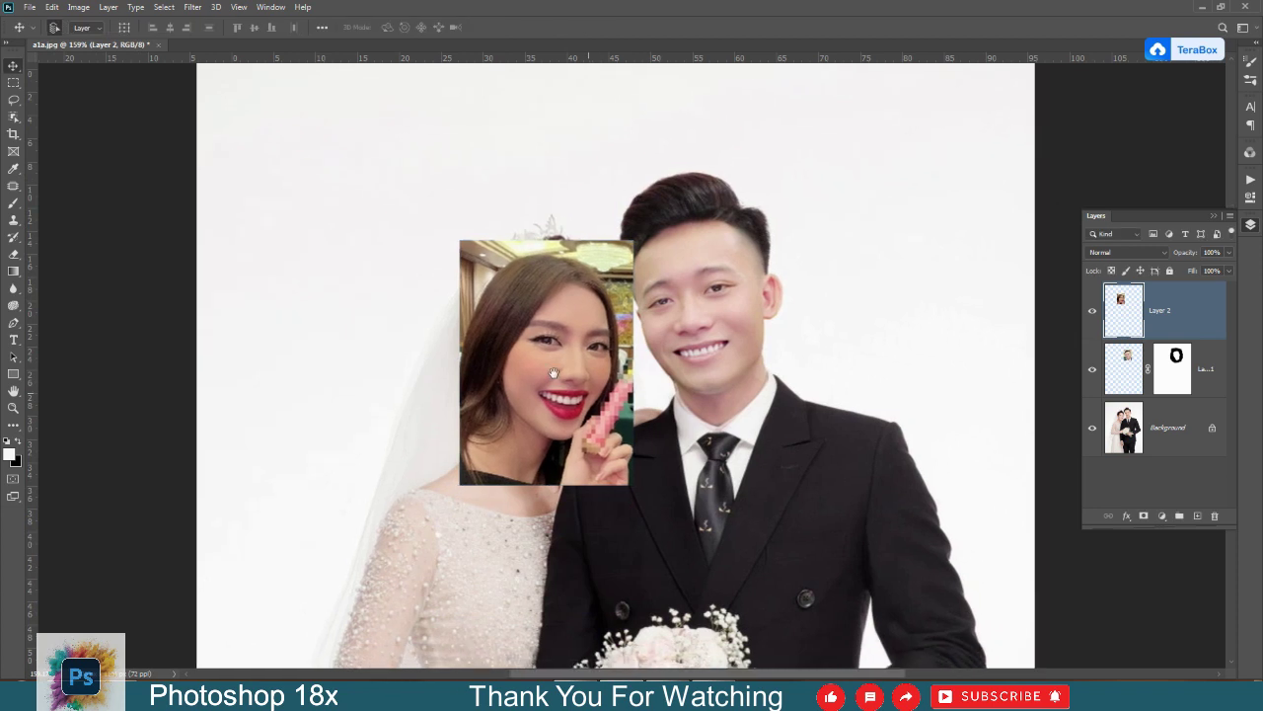
{"action": "left_click", "coordinate": [1144, 515]}
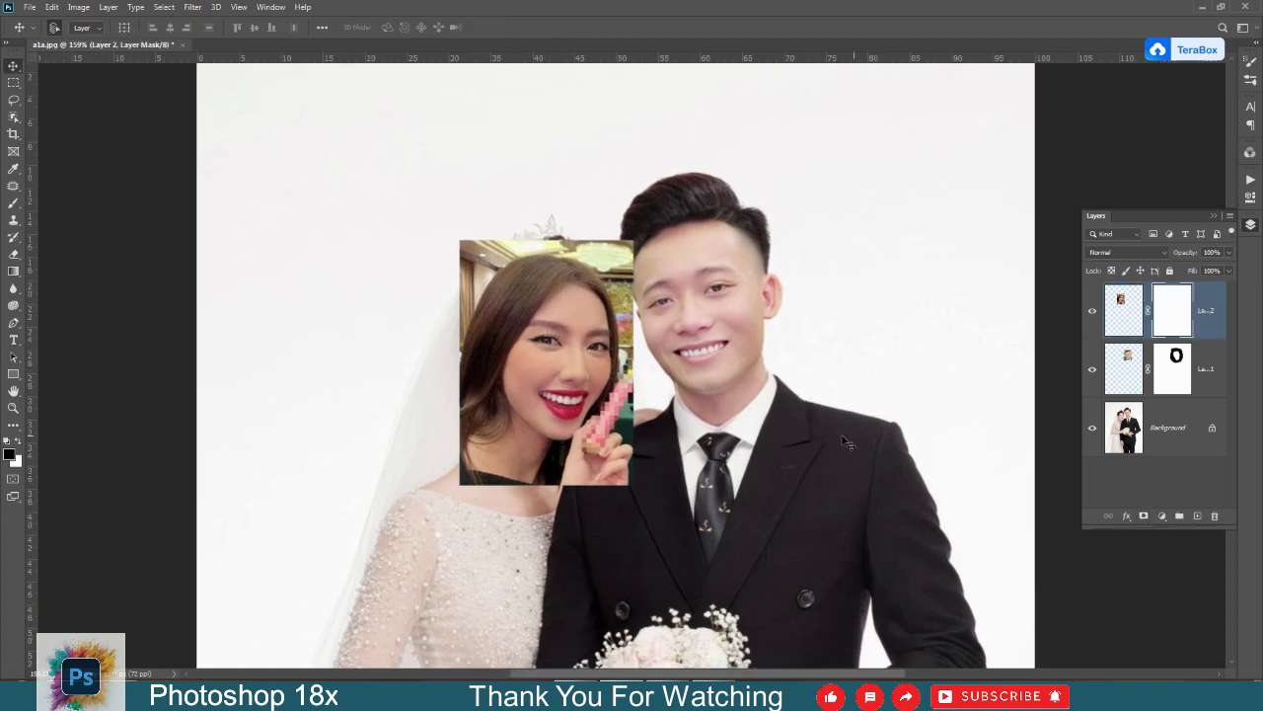
{"action": "left_click", "coordinate": [13, 202]}
{"action": "right_click", "coordinate": [526, 276]}
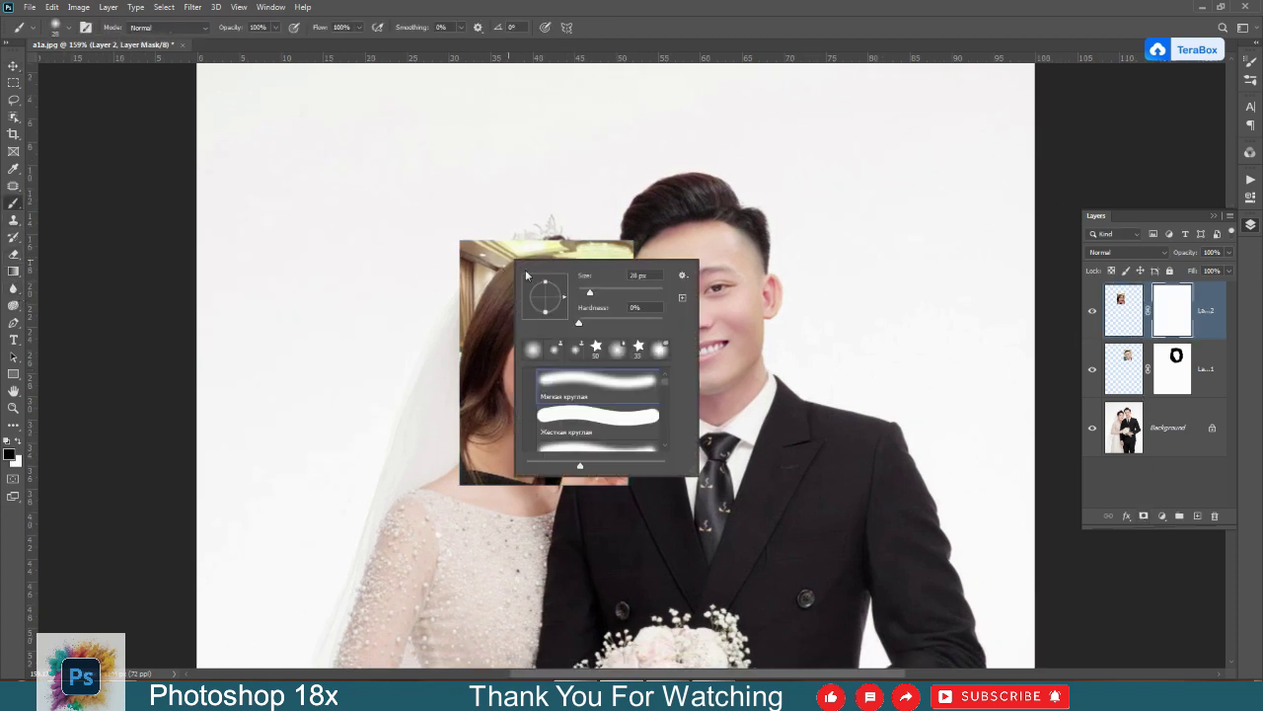
{"action": "mouse_move", "coordinate": [516, 254]}
{"action": "left_mouse_down"}
{"action": "mouse_move", "coordinate": [476, 244]}
{"action": "mouse_move", "coordinate": [529, 235]}
{"action": "mouse_move", "coordinate": [646, 261]}
{"action": "mouse_move", "coordinate": [674, 301]}
{"action": "mouse_move", "coordinate": [651, 384]}
{"action": "left_mouse_up"}
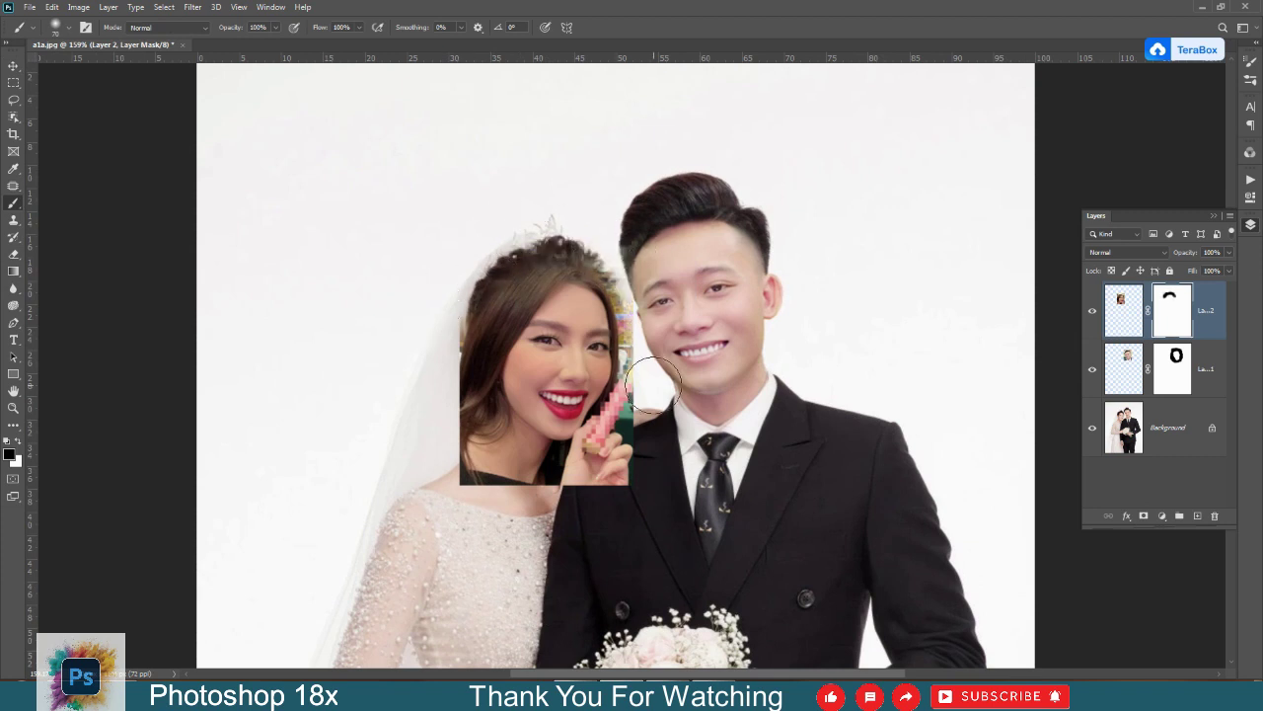
{"action": "mouse_move", "coordinate": [444, 346]}
{"action": "left_mouse_down"}
{"action": "mouse_move", "coordinate": [446, 445]}
{"action": "mouse_move", "coordinate": [441, 424]}
{"action": "mouse_move", "coordinate": [625, 490]}
{"action": "left_mouse_up"}
- Mask out the woman's raised hand with a smaller brush, and refine around the bride's fingers and neck using a 20 px soft brush
{"action": "scroll", "coordinate": [632, 473], "scroll_direction": "up", "scroll_amount": 3}
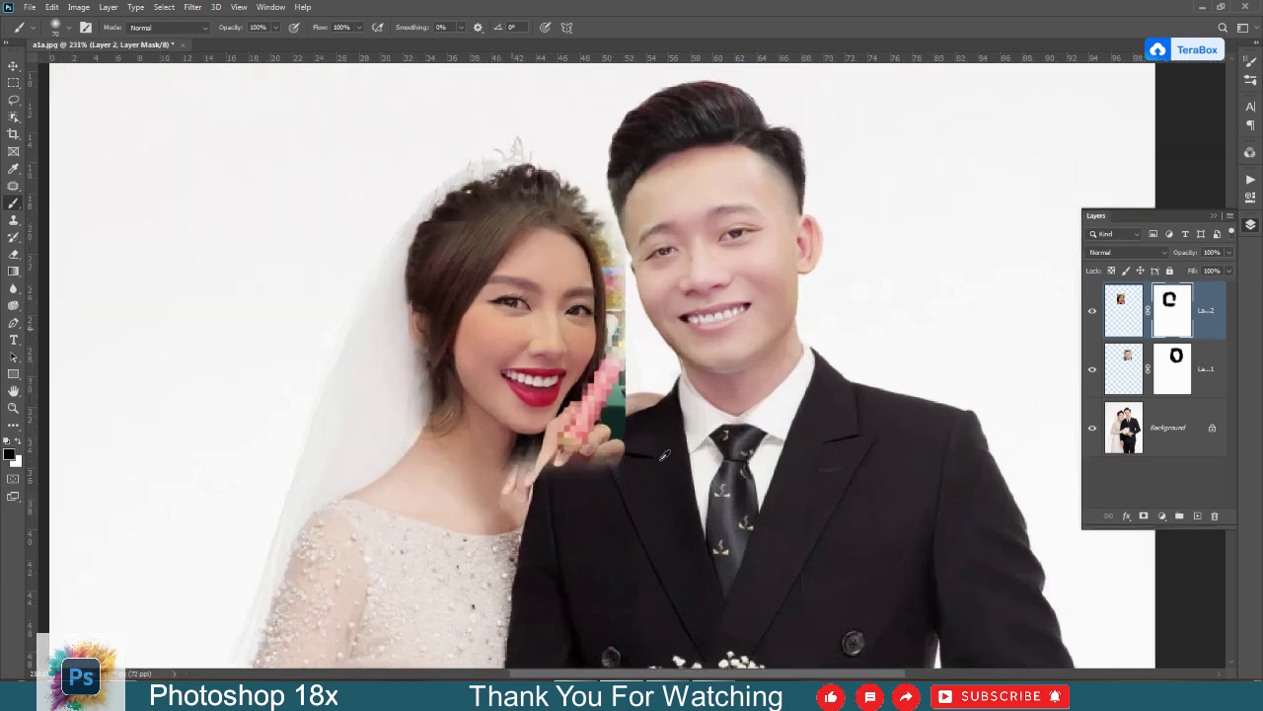
{"action": "right_click", "coordinate": [730, 395]}
{"action": "key", "text": "Return"}
{"action": "mouse_move", "coordinate": [641, 330]}
{"action": "left_mouse_down"}
{"action": "mouse_move", "coordinate": [568, 448]}
{"action": "mouse_move", "coordinate": [665, 300]}
{"action": "left_mouse_up"}
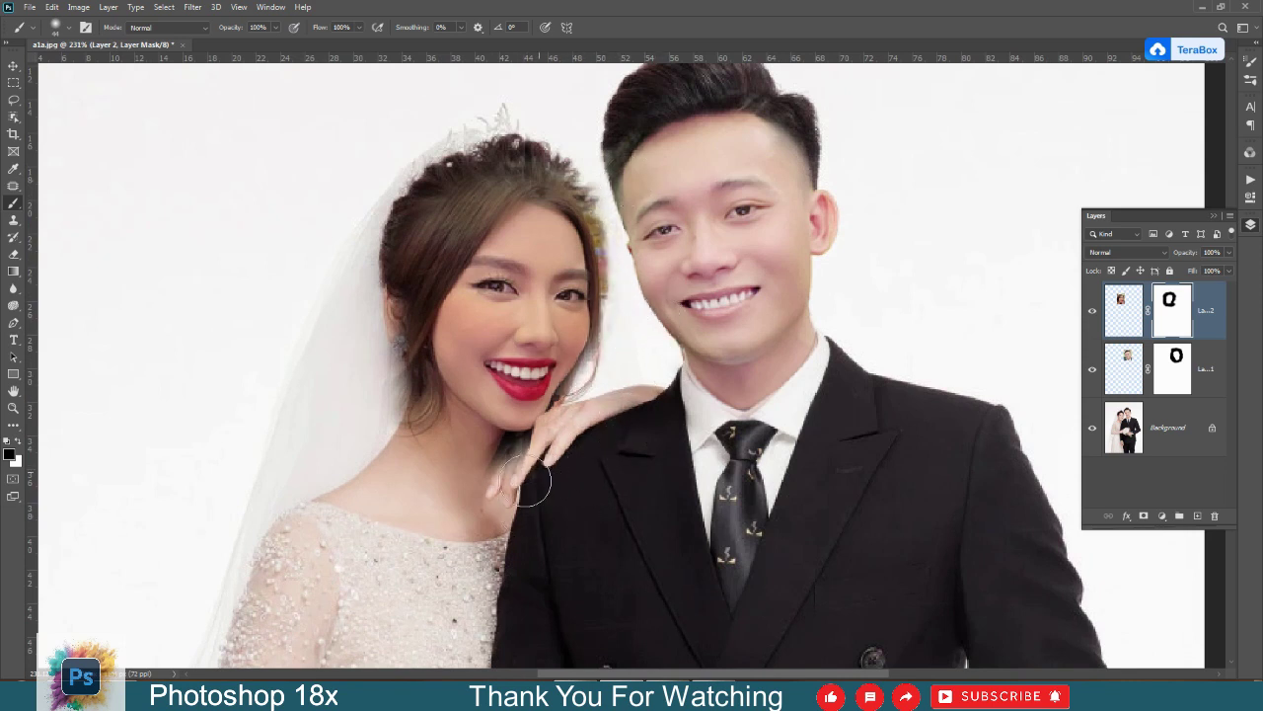
{"action": "right_click", "coordinate": [588, 450]}
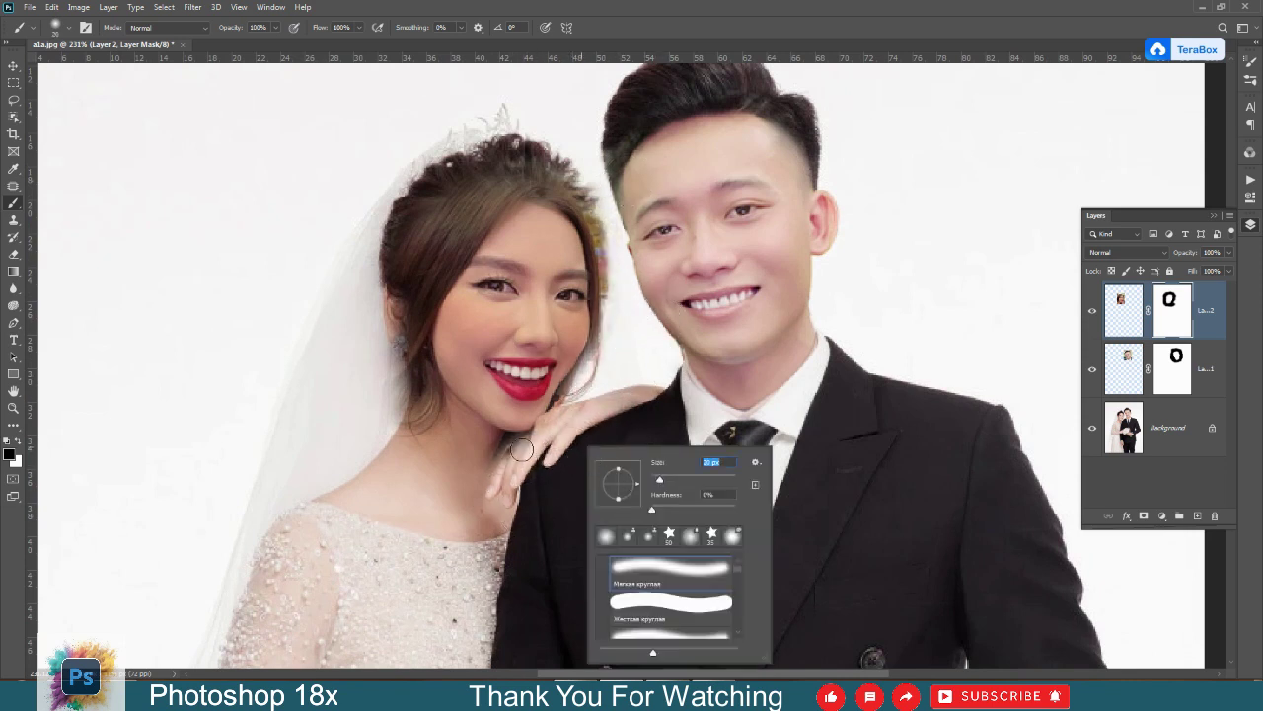
{"action": "key", "text": "Return"}
{"action": "left_click_drag", "start_coordinate": [513, 446], "coordinate": [481, 506]}
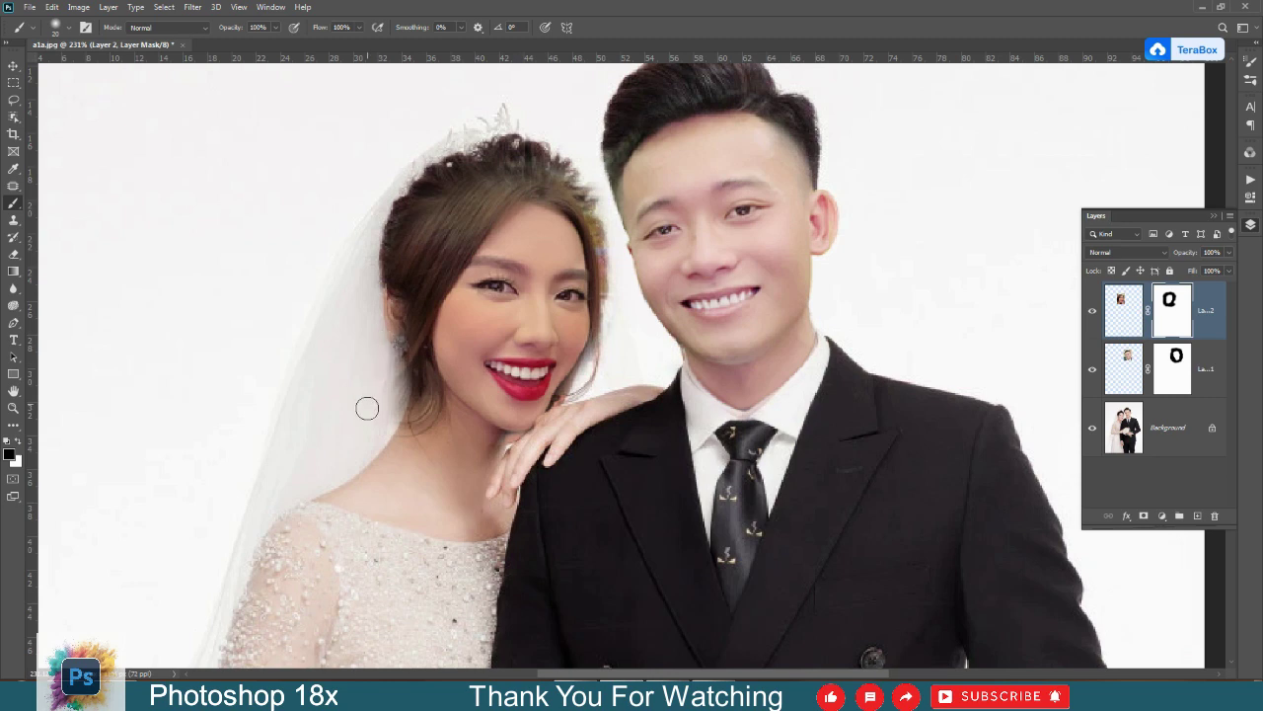
- Select Layer 2's image and slightly adjust it with Free Transform to fit the bride's head
{"action": "scroll", "coordinate": [452, 258], "scroll_direction": "down", "scroll_amount": 5}
{"action": "left_click", "coordinate": [13, 66]}
{"action": "mouse_move", "coordinate": [460, 237]}
{"action": "left_mouse_down"}
{"action": "mouse_move", "coordinate": [457, 261]}
{"action": "mouse_move", "coordinate": [582, 287]}
{"action": "mouse_move", "coordinate": [628, 357]}
{"action": "mouse_move", "coordinate": [635, 334]}
{"action": "left_mouse_up"}
{"action": "scroll", "coordinate": [604, 296], "scroll_direction": "up", "scroll_amount": 1}
{"action": "scroll", "coordinate": [668, 337], "scroll_direction": "up", "scroll_amount": 3}
{"action": "right_click", "coordinate": [610, 312]}
{"action": "left_click", "coordinate": [640, 319]}
{"action": "key", "text": "ctrl+t"}
{"action": "mouse_move", "coordinate": [696, 533]}
{"action": "left_mouse_down"}
{"action": "mouse_move", "coordinate": [678, 503]}
{"action": "mouse_move", "coordinate": [692, 532]}
{"action": "left_mouse_up"}
{"action": "key", "text": "Return"}
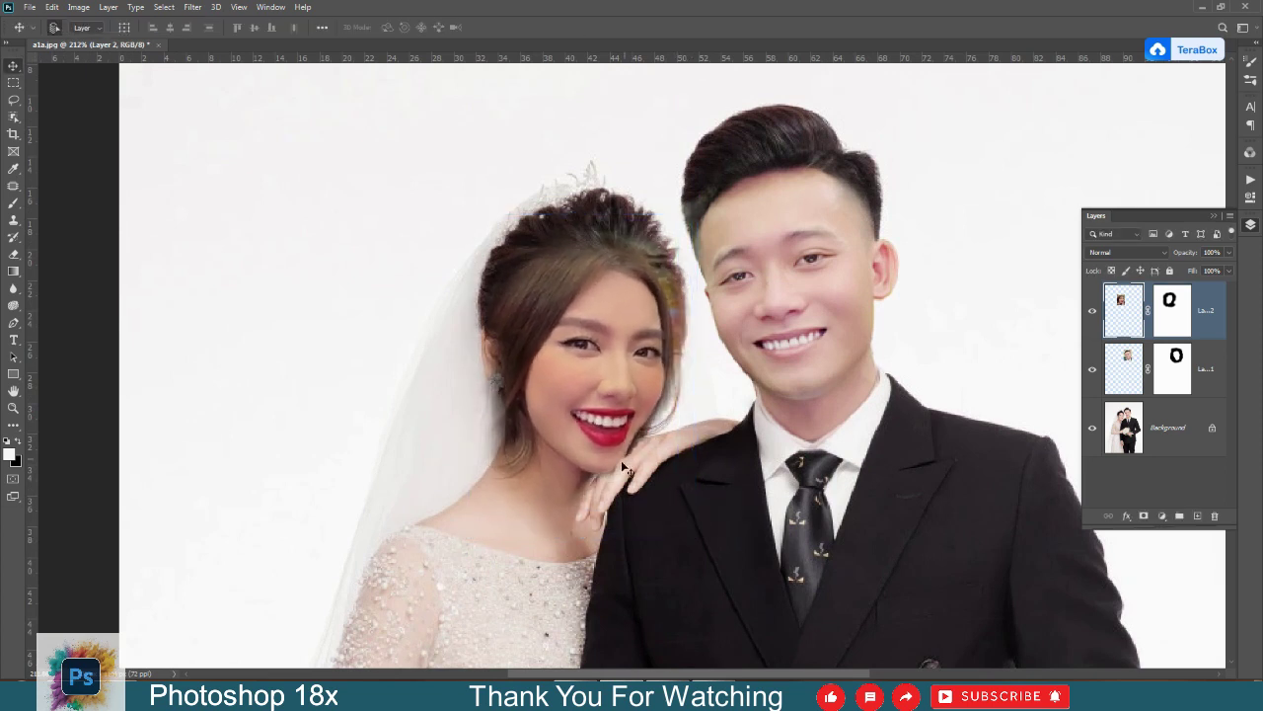
- Open Curves on Layer 2's image and raise the RGB midtones to about output 151
{"action": "left_click_drag", "start_coordinate": [621, 460], "coordinate": [613, 458]}
{"action": "right_click", "coordinate": [580, 358]}
{"action": "left_click", "coordinate": [611, 366]}
{"action": "left_click_drag", "start_coordinate": [636, 318], "coordinate": [637, 318]}
{"action": "right_click", "coordinate": [601, 313]}
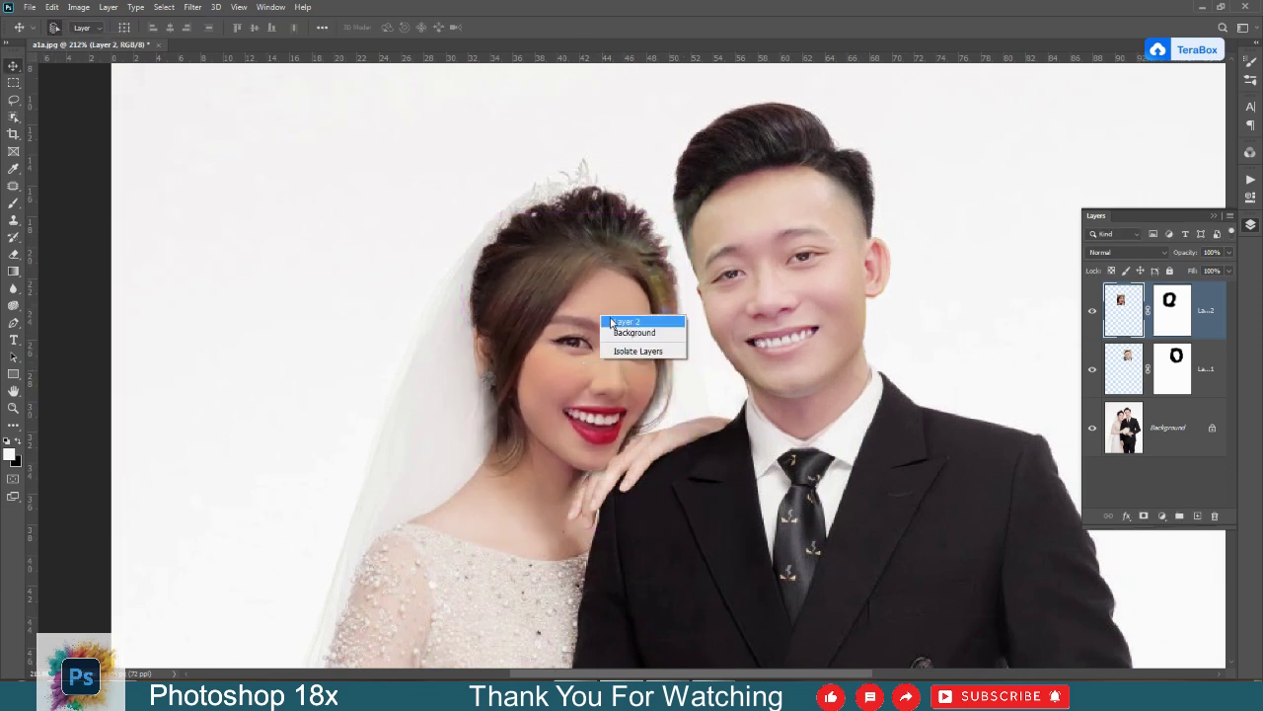
{"action": "left_click", "coordinate": [613, 321]}
{"action": "key", "text": "ctrl+m"}
{"action": "left_click_drag", "start_coordinate": [580, 109], "coordinate": [894, 421]}
{"action": "left_click_drag", "start_coordinate": [855, 571], "coordinate": [862, 556]}
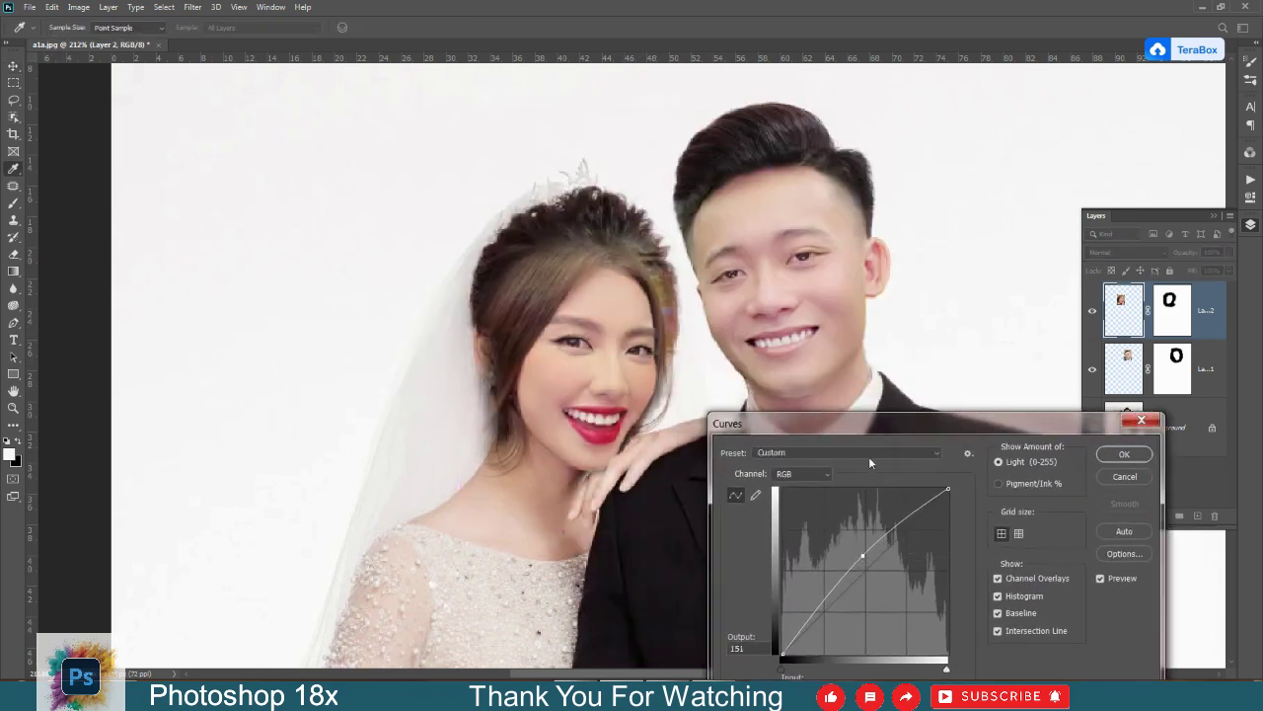
- Lower the Red midtones from input 138 to about 131, adjust Green, raise the Blue midtones slightly, and apply Curves
{"action": "left_click_drag", "start_coordinate": [871, 425], "coordinate": [1032, 328]}
{"action": "left_click", "coordinate": [962, 375]}
{"action": "left_click", "coordinate": [948, 393]}
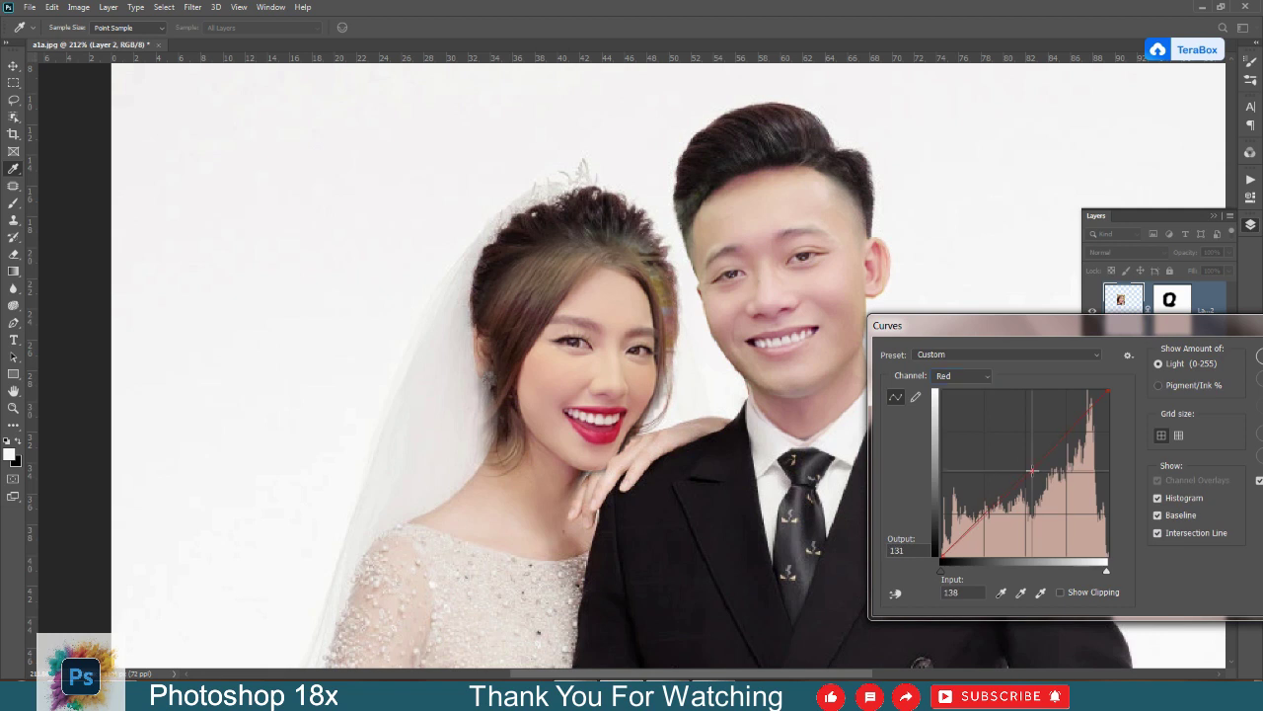
{"action": "left_click", "coordinate": [962, 375]}
{"action": "left_click", "coordinate": [948, 408]}
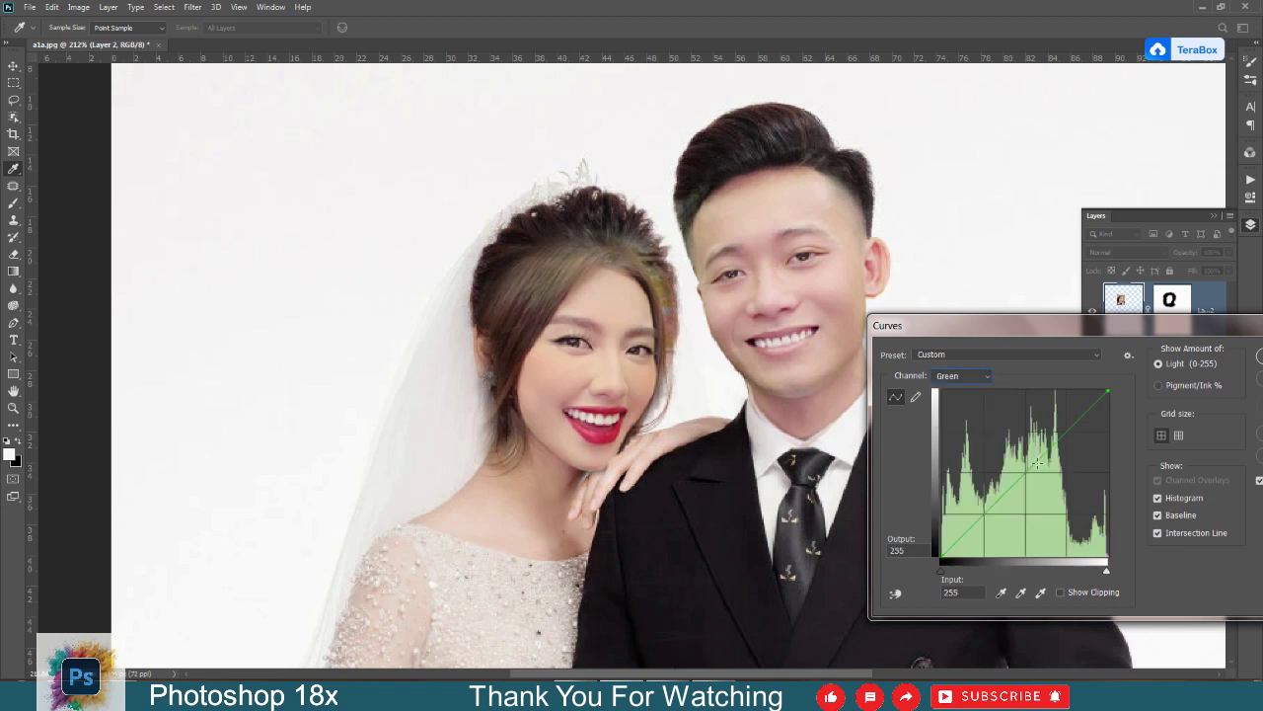
{"action": "left_click", "coordinate": [963, 375]}
{"action": "left_click", "coordinate": [947, 425]}
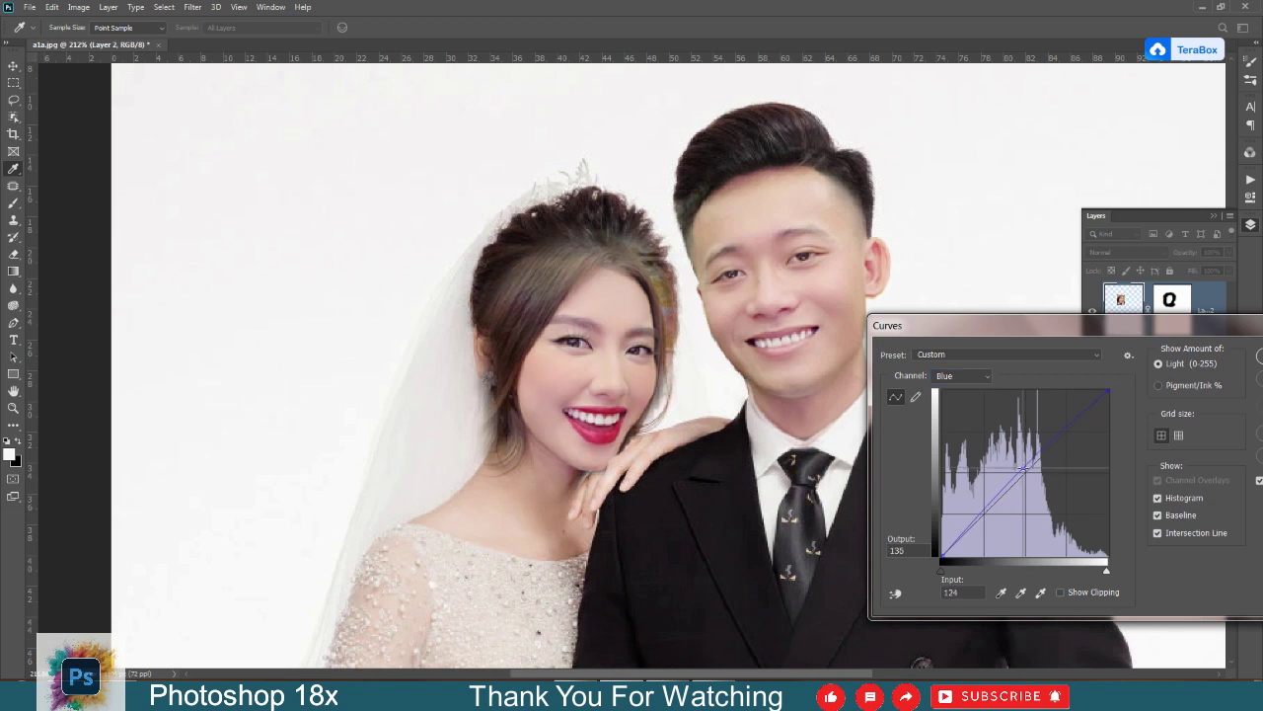
{"action": "left_click_drag", "start_coordinate": [1023, 470], "coordinate": [1026, 471]}
{"action": "key", "text": "Return"}
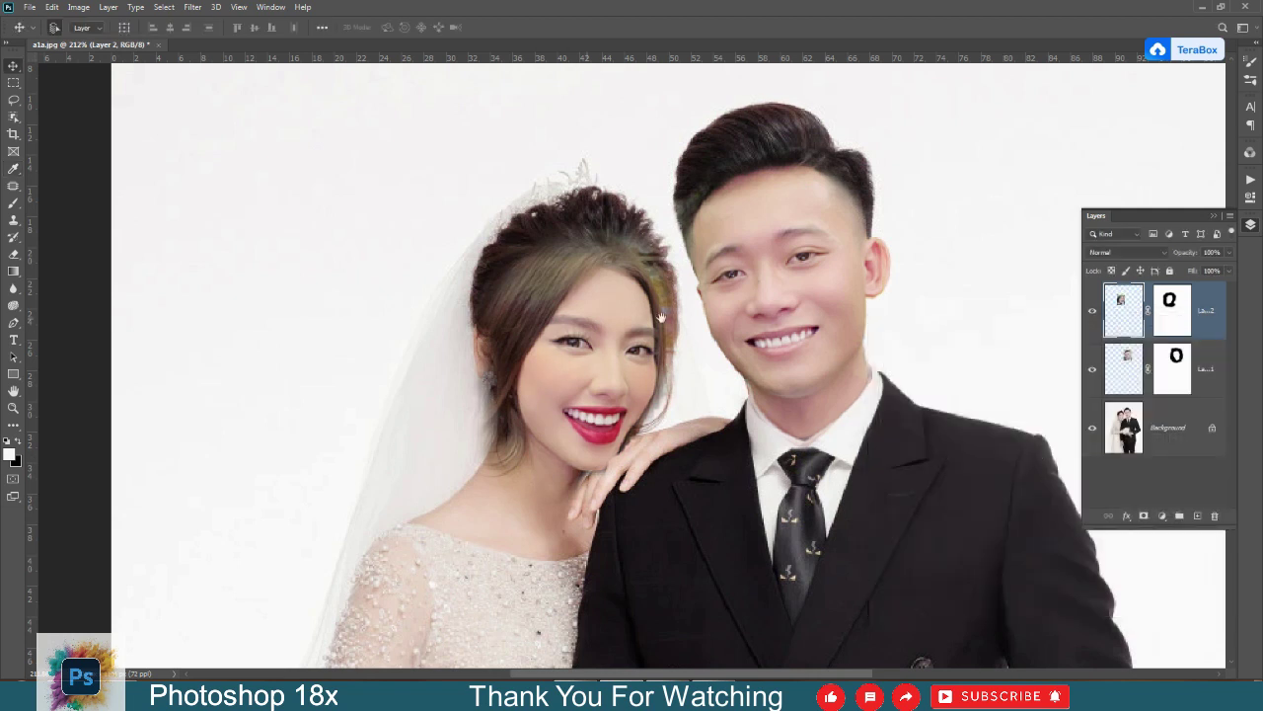
- Paint black with a soft brush on Layer 2's mask across the bride's upper hair to blend in her original hairstyle
{"action": "left_click_drag", "start_coordinate": [558, 308], "coordinate": [547, 299]}
{"action": "left_click", "coordinate": [1173, 309]}
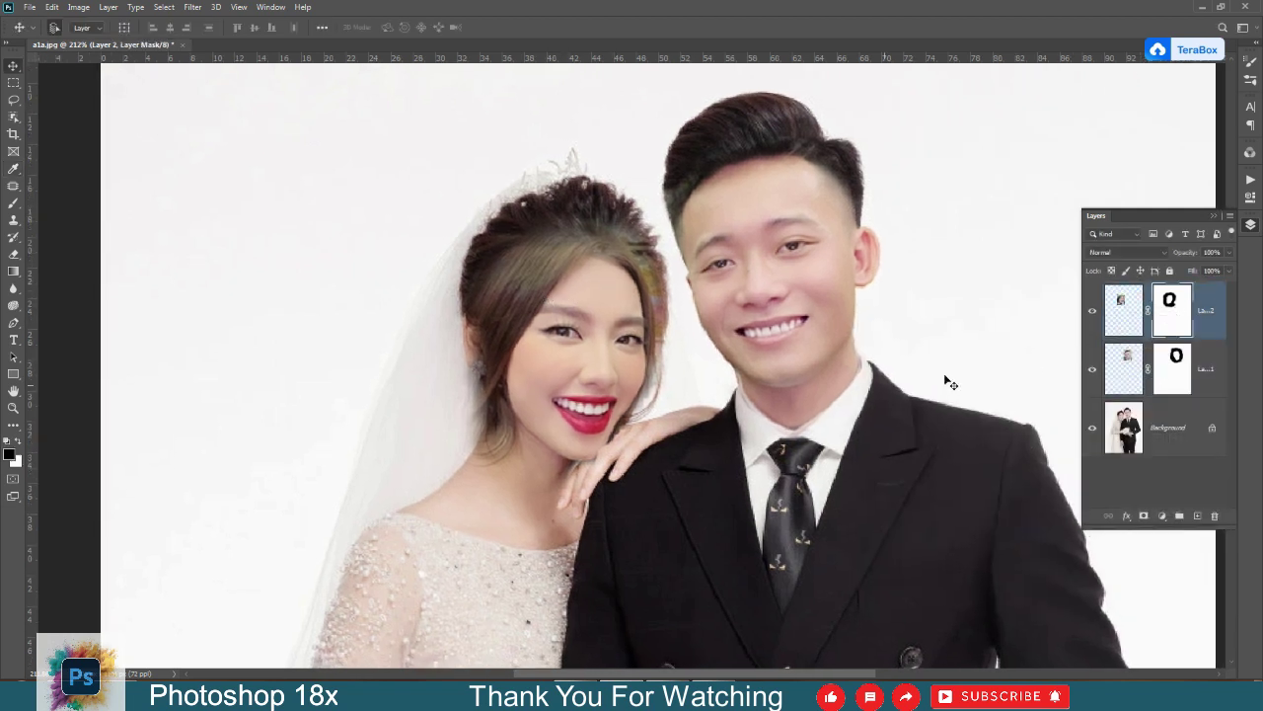
{"action": "left_click", "coordinate": [13, 203]}
{"action": "right_click", "coordinate": [696, 290]}
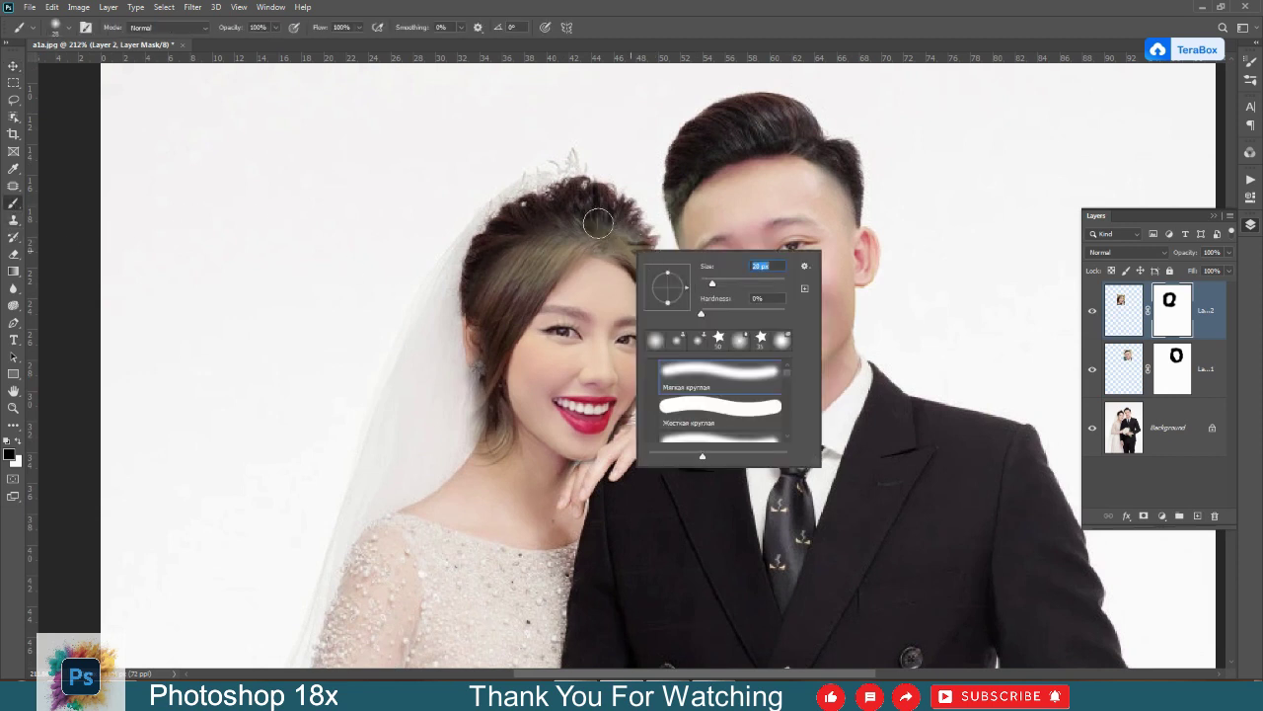
{"action": "mouse_move", "coordinate": [598, 223]}
{"action": "left_mouse_down"}
{"action": "mouse_move", "coordinate": [499, 238]}
{"action": "mouse_move", "coordinate": [641, 239]}
{"action": "mouse_move", "coordinate": [497, 245]}
{"action": "left_mouse_up"}
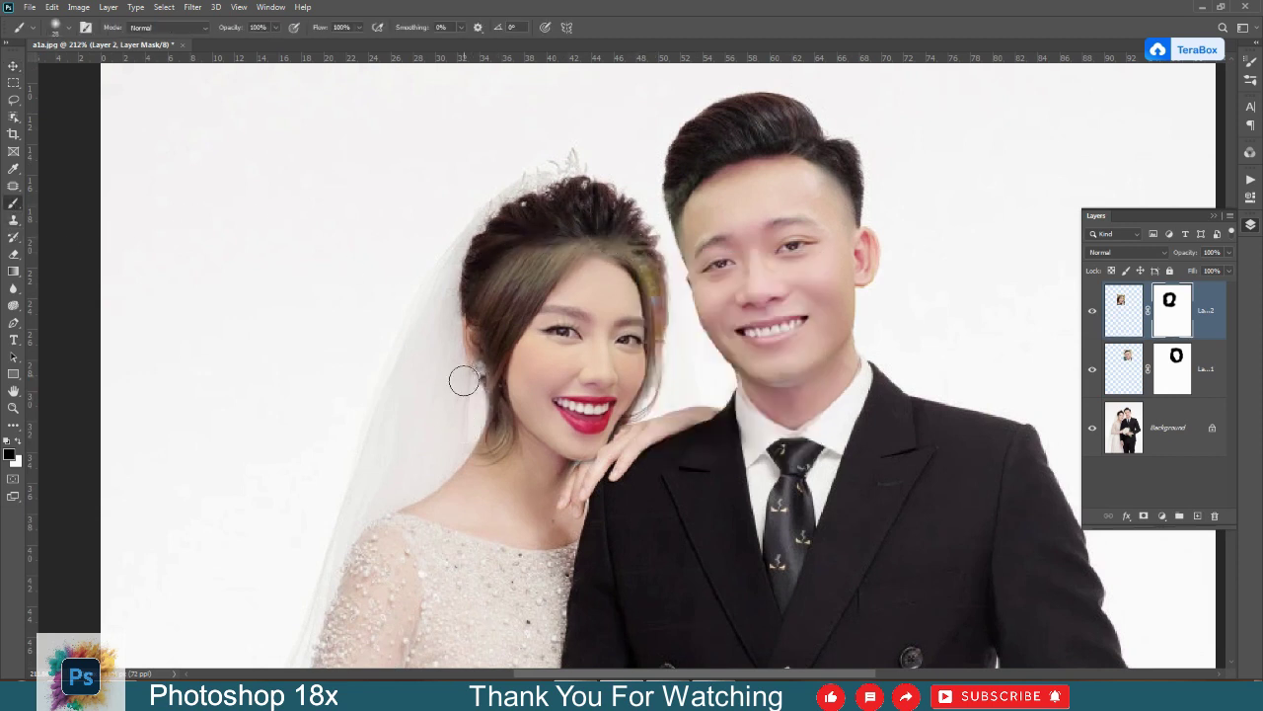
- Paint Layer 2's mask with a soft 50 px brush at 50% opacity along both sides of the bride's hair, restoring her earring and loose strand
{"action": "right_click", "coordinate": [515, 411]}
{"action": "left_click_drag", "start_coordinate": [612, 444], "coordinate": [614, 443]}
{"action": "key", "text": "Return"}
{"action": "key", "text": "5"}
{"action": "mouse_move", "coordinate": [522, 275]}
{"action": "left_mouse_down"}
{"action": "mouse_move", "coordinate": [471, 336]}
{"action": "mouse_move", "coordinate": [592, 224]}
{"action": "mouse_move", "coordinate": [639, 258]}
{"action": "mouse_move", "coordinate": [451, 418]}
{"action": "mouse_move", "coordinate": [485, 444]}
{"action": "mouse_move", "coordinate": [469, 438]}
{"action": "left_mouse_up"}
{"action": "key", "text": "ctrl+z"}
{"action": "key", "text": "ctrl+z"}
{"action": "key", "text": "ctrl+z"}
{"action": "key", "text": "ctrl+z"}
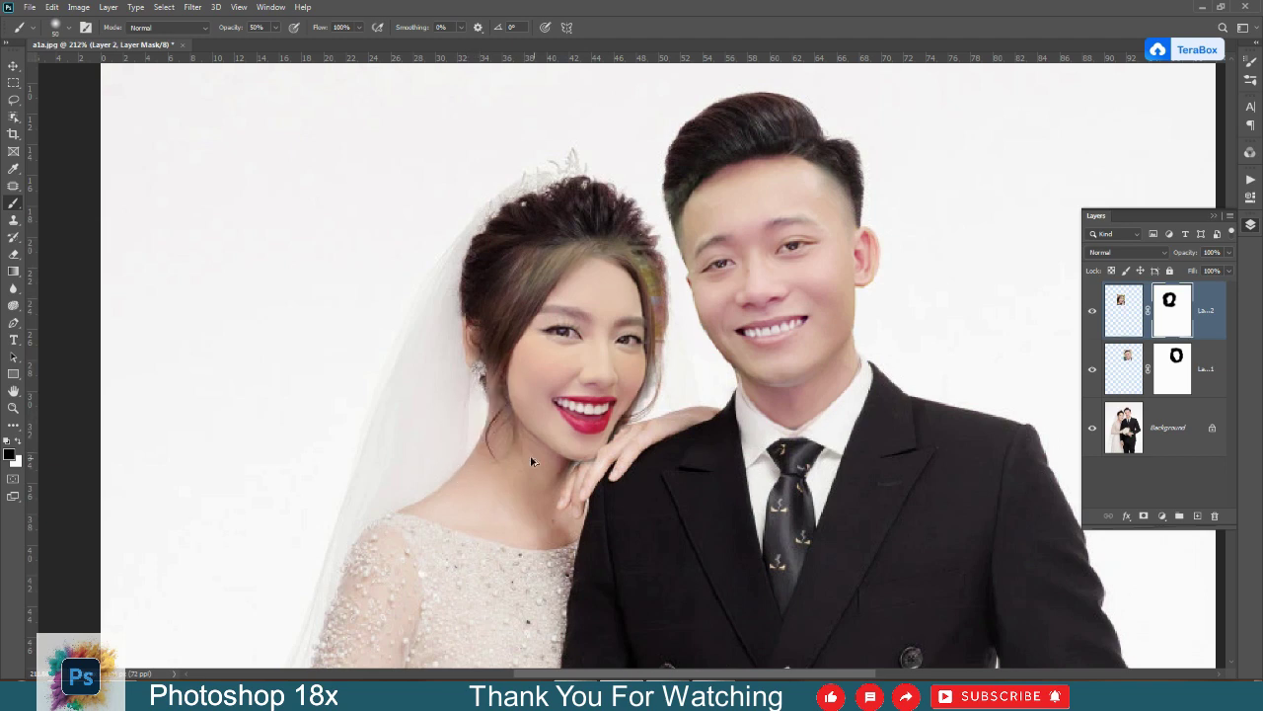
{"action": "mouse_move", "coordinate": [672, 269]}
{"action": "left_mouse_down"}
{"action": "mouse_move", "coordinate": [690, 297]}
{"action": "mouse_move", "coordinate": [644, 262]}
{"action": "mouse_move", "coordinate": [681, 311]}
{"action": "mouse_move", "coordinate": [684, 382]}
{"action": "left_mouse_up"}
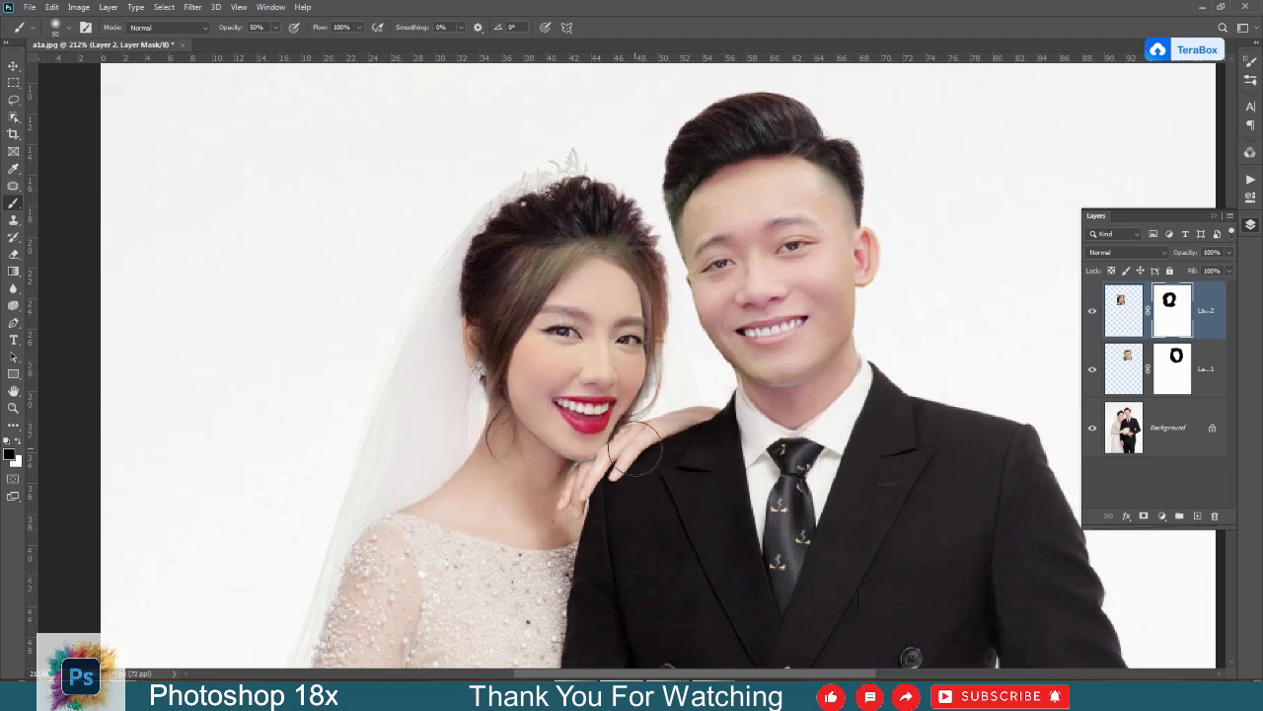
- Outline the area between the bride's jaw and fingers with the Pen tool, convert it to a feathered selection, and mask it out on Layer 2
{"action": "scroll", "coordinate": [661, 447], "scroll_direction": "up", "scroll_amount": 3}
{"action": "right_click", "coordinate": [674, 387]}
{"action": "left_click", "coordinate": [806, 345]}
{"action": "key", "text": "p"}
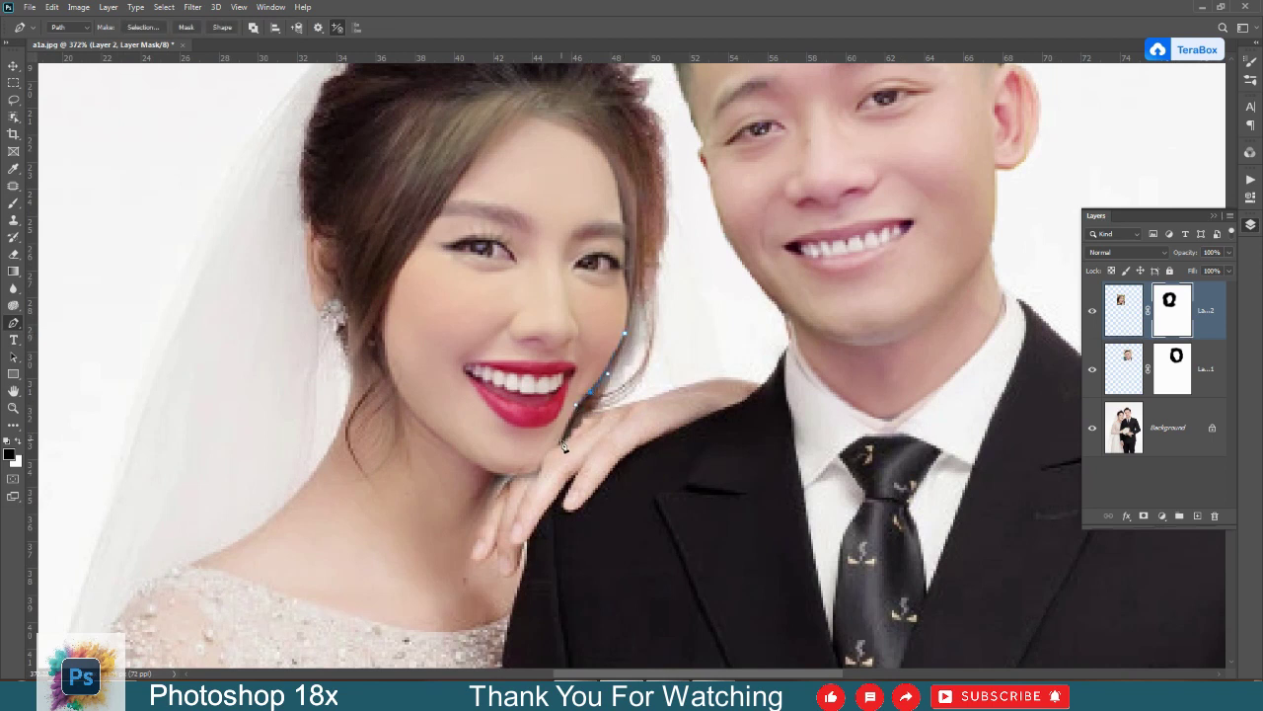
{"action": "left_click", "coordinate": [681, 397]}
{"action": "left_click", "coordinate": [689, 342]}
{"action": "key", "text": "ctrl+Return"}
{"action": "key", "text": "shift+F6"}
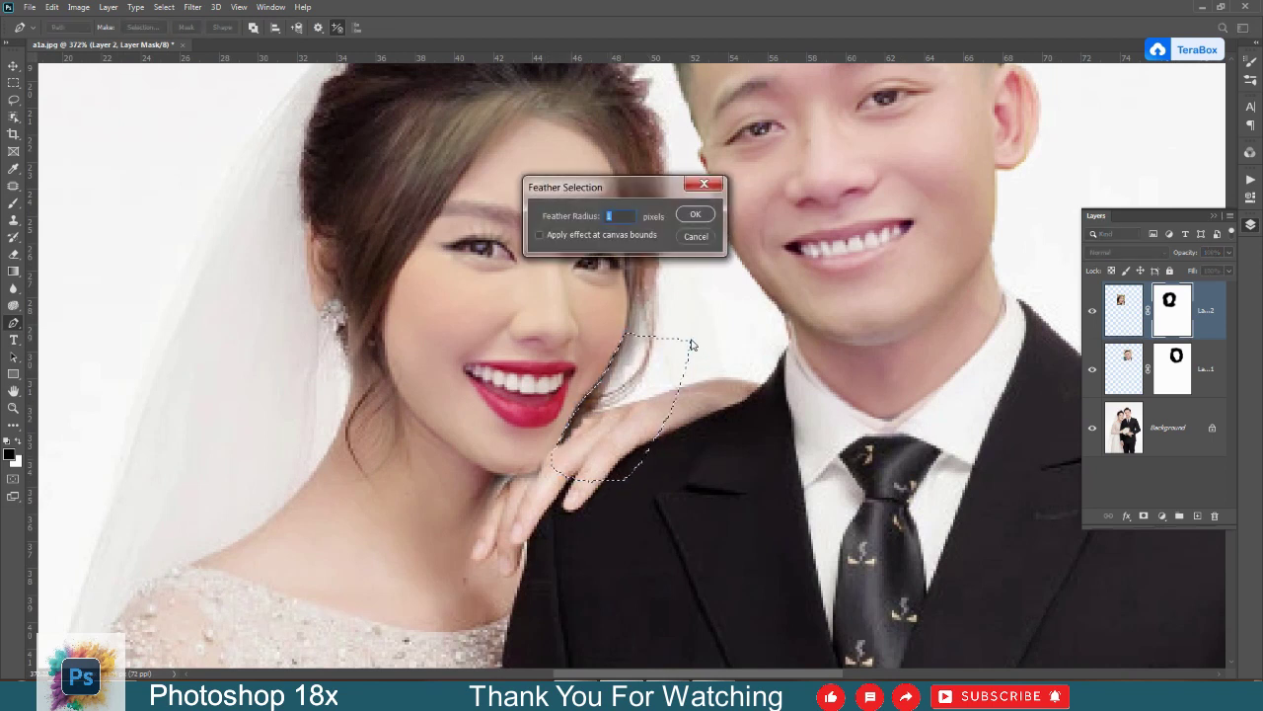
{"action": "key", "text": "Return"}
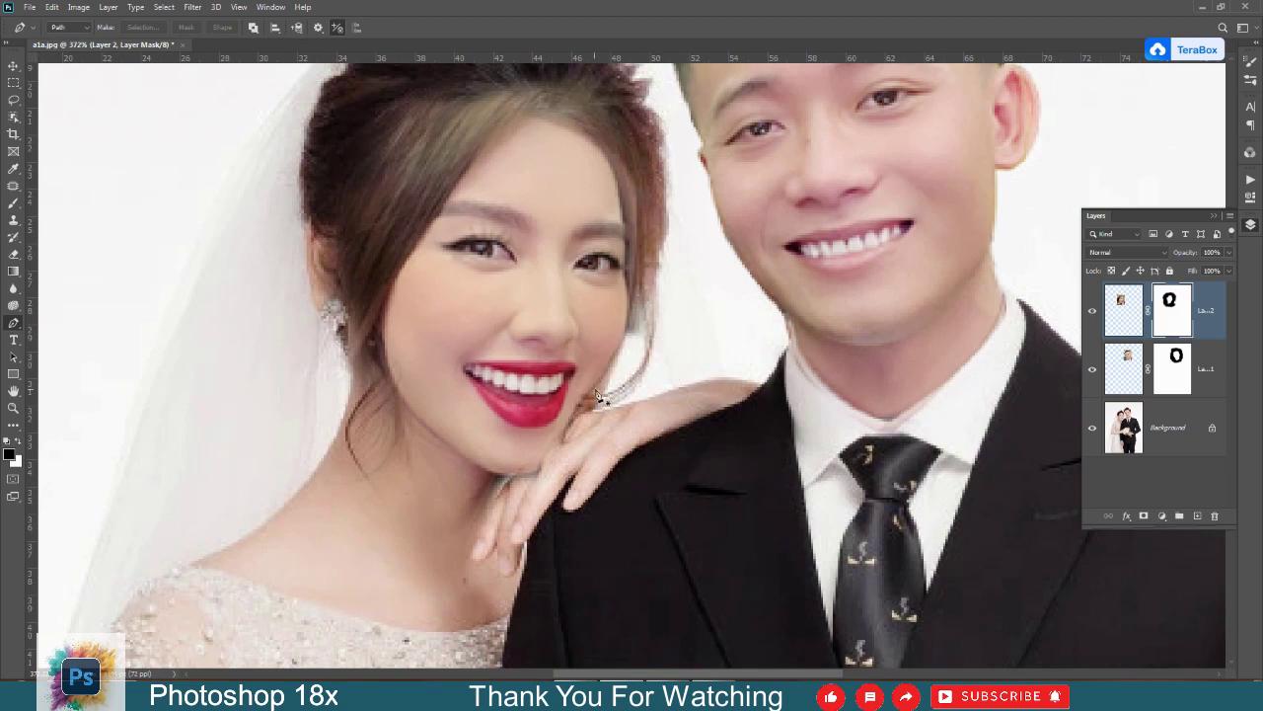
- Fine-tune the fit of the woman's face on the bride by transforming Layer 2's image again
{"action": "key", "text": "v"}
{"action": "left_click_drag", "start_coordinate": [585, 307], "coordinate": [575, 366]}
{"action": "left_click", "coordinate": [577, 368]}
{"action": "key", "text": "ctrl+2"}
{"action": "left_click", "coordinate": [577, 334]}
{"action": "key", "text": "ctrl+t"}
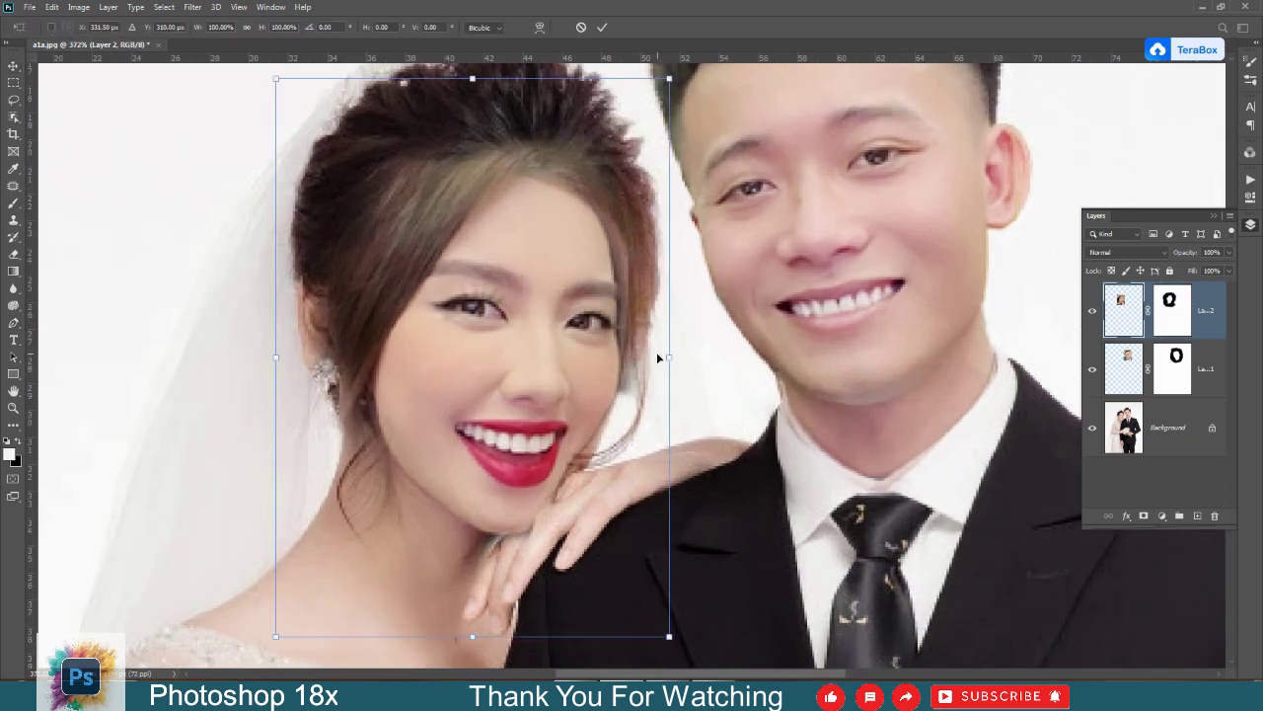
{"action": "left_click_drag", "start_coordinate": [620, 223], "coordinate": [612, 267]}
{"action": "left_click_drag", "start_coordinate": [662, 124], "coordinate": [665, 121]}
{"action": "key", "text": "Return"}
- Select Layer 2's mask with the Brush tool, adjust the brush, and touch up the blend around the bride's face
{"action": "mouse_move", "coordinate": [621, 431]}
{"action": "left_mouse_down"}
{"action": "mouse_move", "coordinate": [650, 401]}
{"action": "mouse_move", "coordinate": [668, 428]}
{"action": "mouse_move", "coordinate": [679, 289]}
{"action": "left_mouse_up"}
{"action": "left_click", "coordinate": [14, 203]}
{"action": "left_click", "coordinate": [1172, 310]}
{"action": "right_click", "coordinate": [716, 393]}
{"action": "left_click", "coordinate": [794, 426]}
{"action": "key", "text": "ctrl+t"}
{"action": "left_click_drag", "start_coordinate": [694, 92], "coordinate": [698, 85]}
{"action": "key", "text": "Return"}
- Review the bride's blended face in the whole picture and close up, toggling the last change
{"action": "key", "text": "z"}
{"action": "right_click", "coordinate": [678, 322]}
{"action": "left_click", "coordinate": [700, 344]}
{"action": "key", "text": "ctrl+0"}
{"action": "key", "text": "v"}
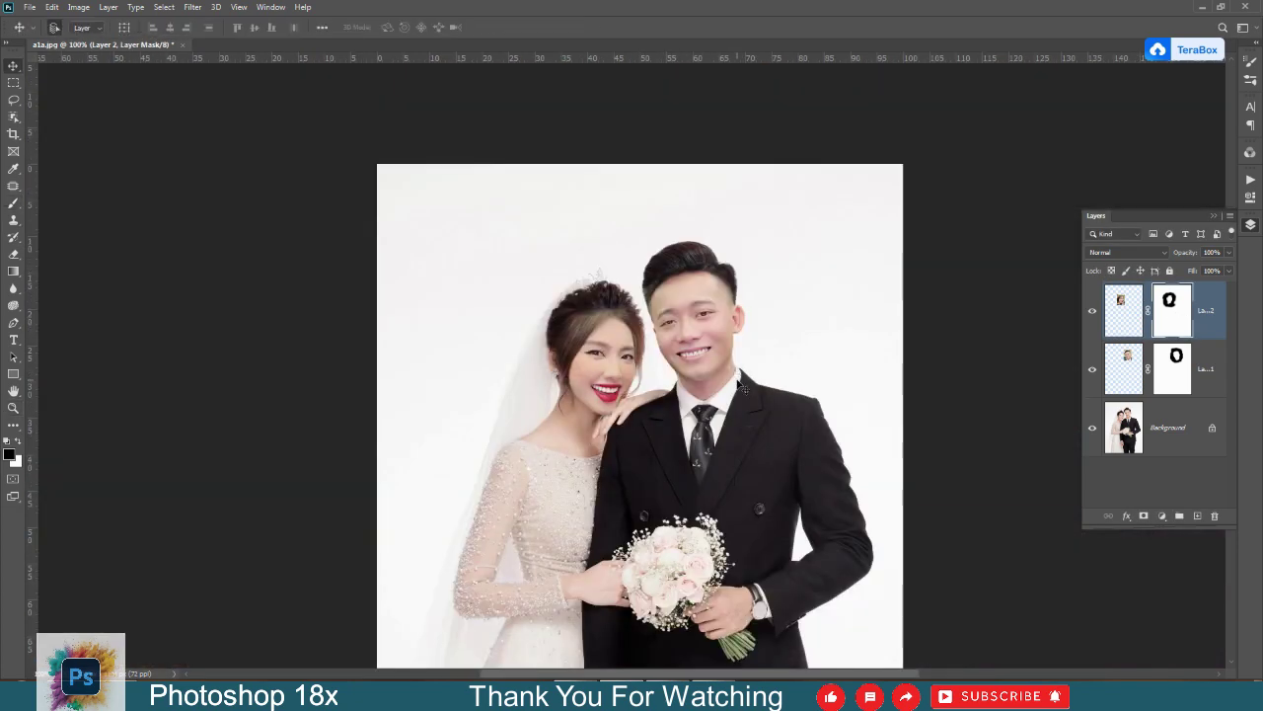
{"action": "scroll", "coordinate": [737, 381], "scroll_direction": "up", "scroll_amount": 4}
{"action": "key", "text": "ctrl+z"}
{"action": "key", "text": "ctrl+shift+z"}
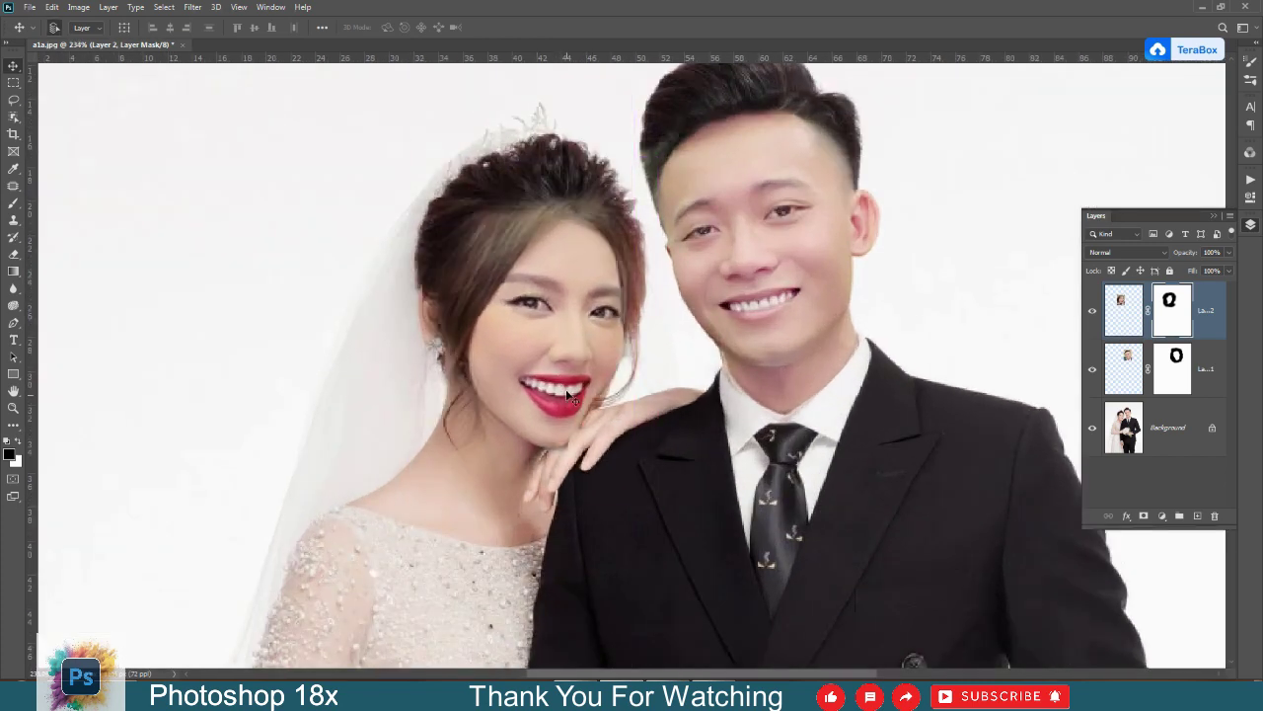
- Touch up Layer 2's mask under the bride's chin beside her fingers with a small soft brush at 50% opacity
{"action": "scroll", "coordinate": [546, 454], "scroll_direction": "up", "scroll_amount": 2}
{"action": "key", "text": "b"}
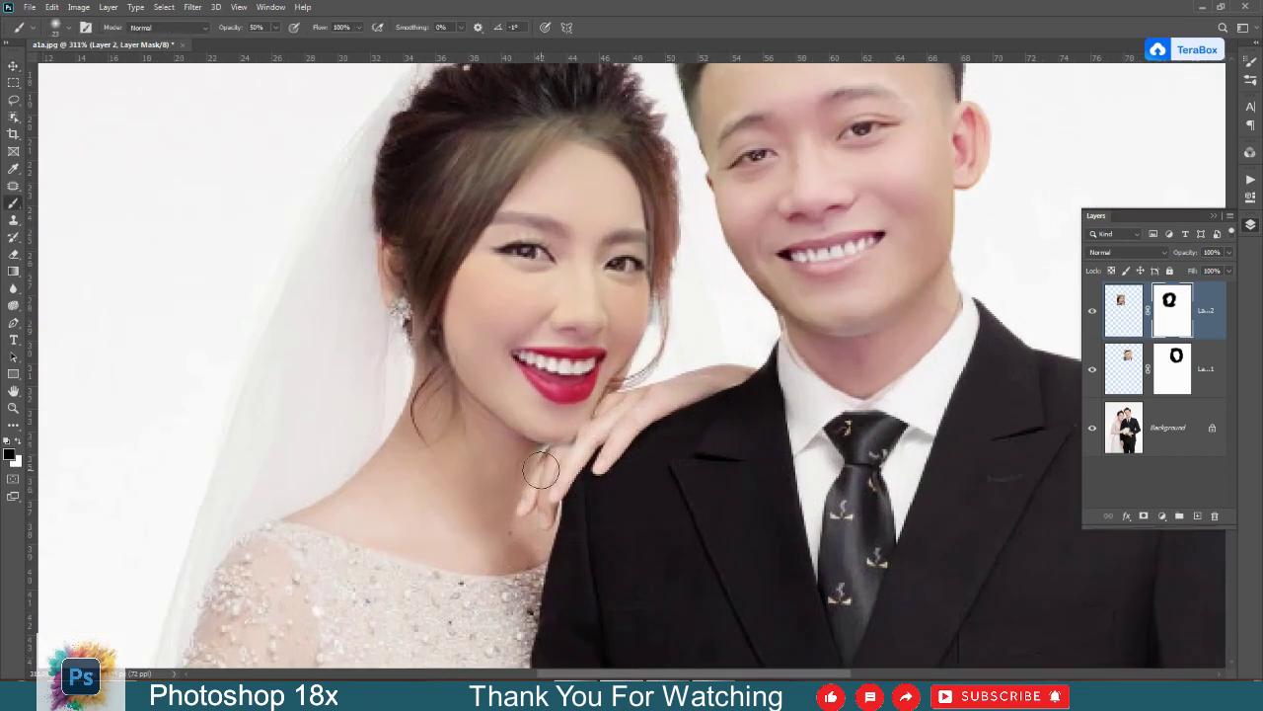
{"action": "scroll", "coordinate": [567, 429], "scroll_direction": "up", "scroll_amount": 2}
{"action": "key", "text": "x"}
{"action": "right_click", "coordinate": [577, 419]}
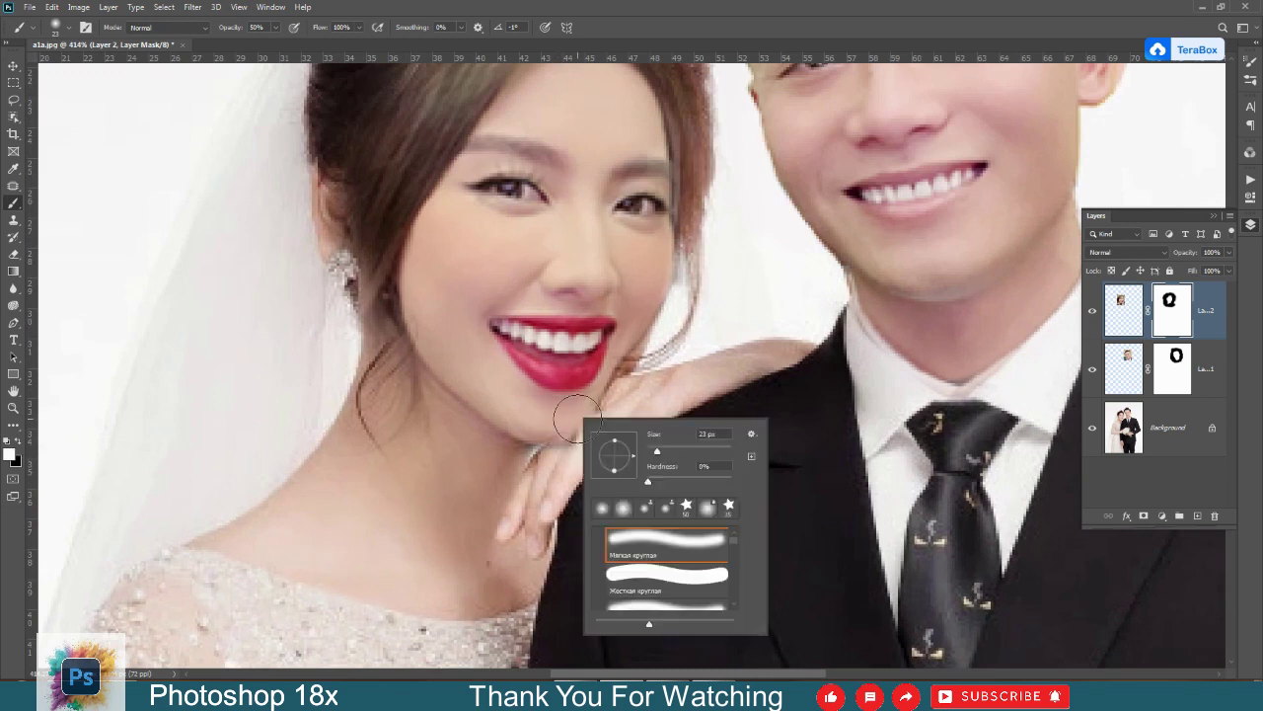
{"action": "mouse_move", "coordinate": [538, 425]}
{"action": "left_mouse_down"}
{"action": "mouse_move", "coordinate": [559, 422]}
{"action": "mouse_move", "coordinate": [545, 458]}
{"action": "left_mouse_up"}
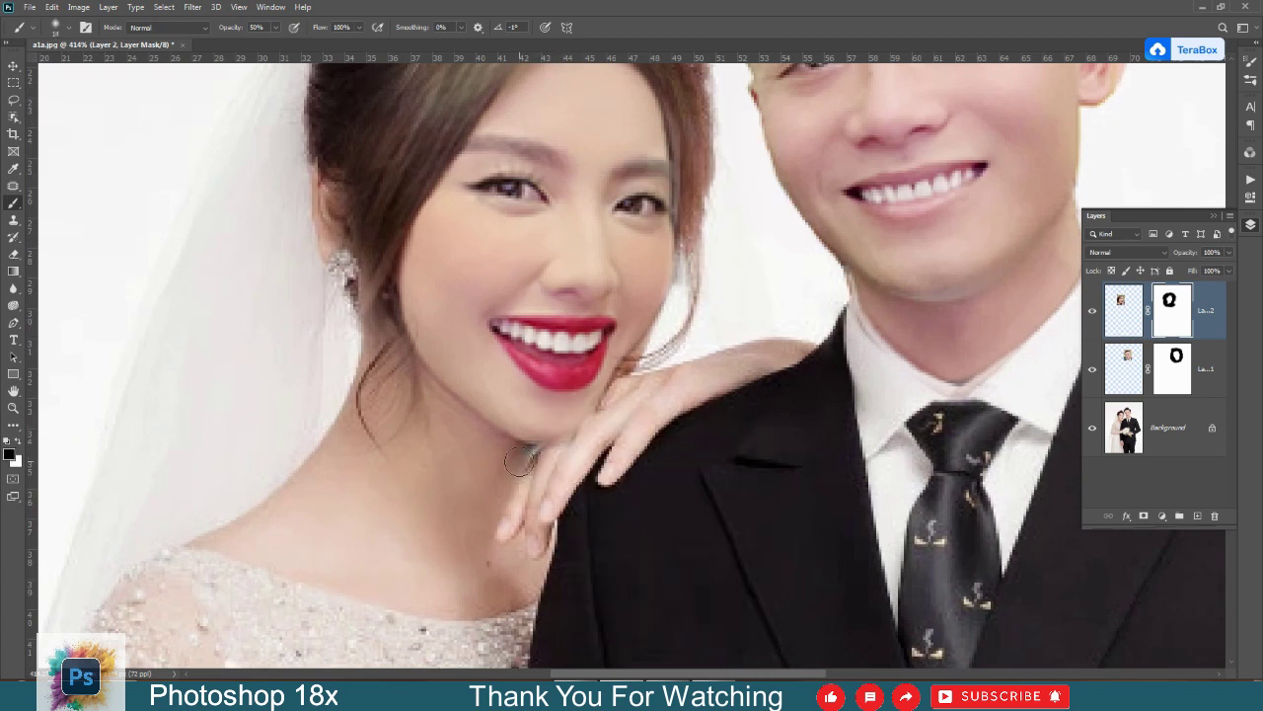
- Compare the bride's face with Layer 2 hidden and shown, and inspect the full picture and her hair edge close up
{"action": "left_click", "coordinate": [1093, 312]}
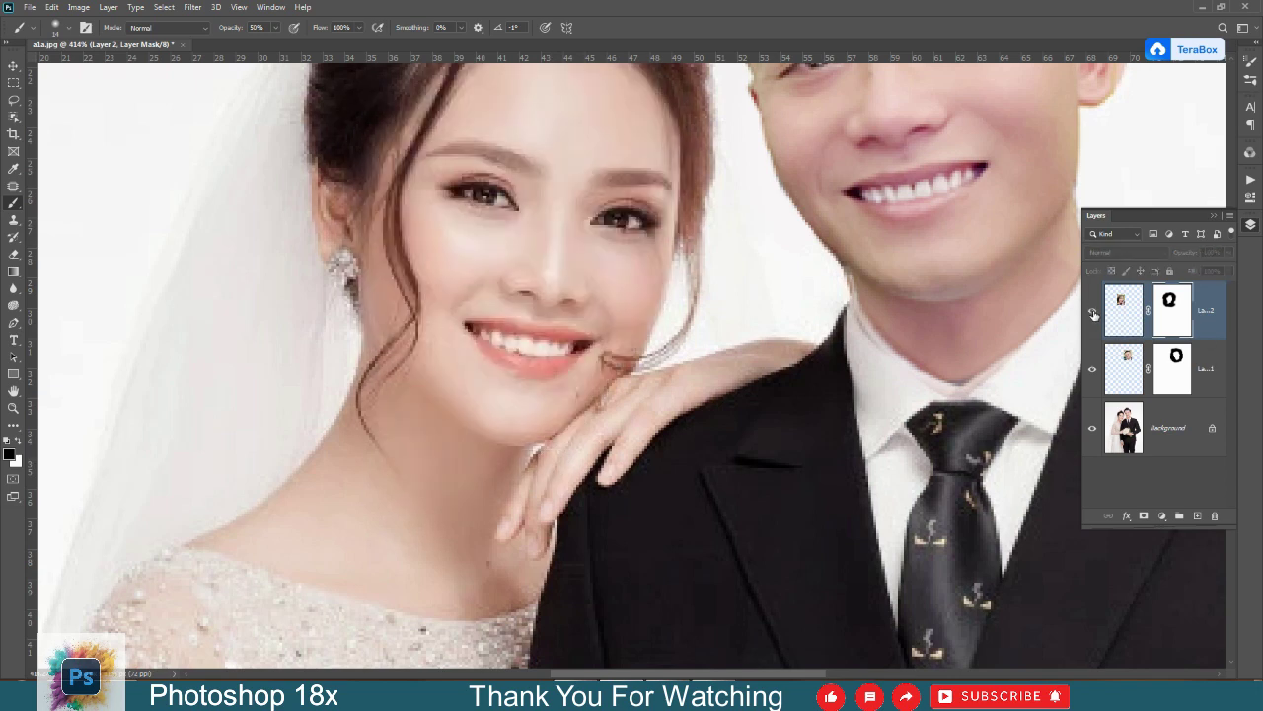
{"action": "left_click", "coordinate": [1092, 312]}
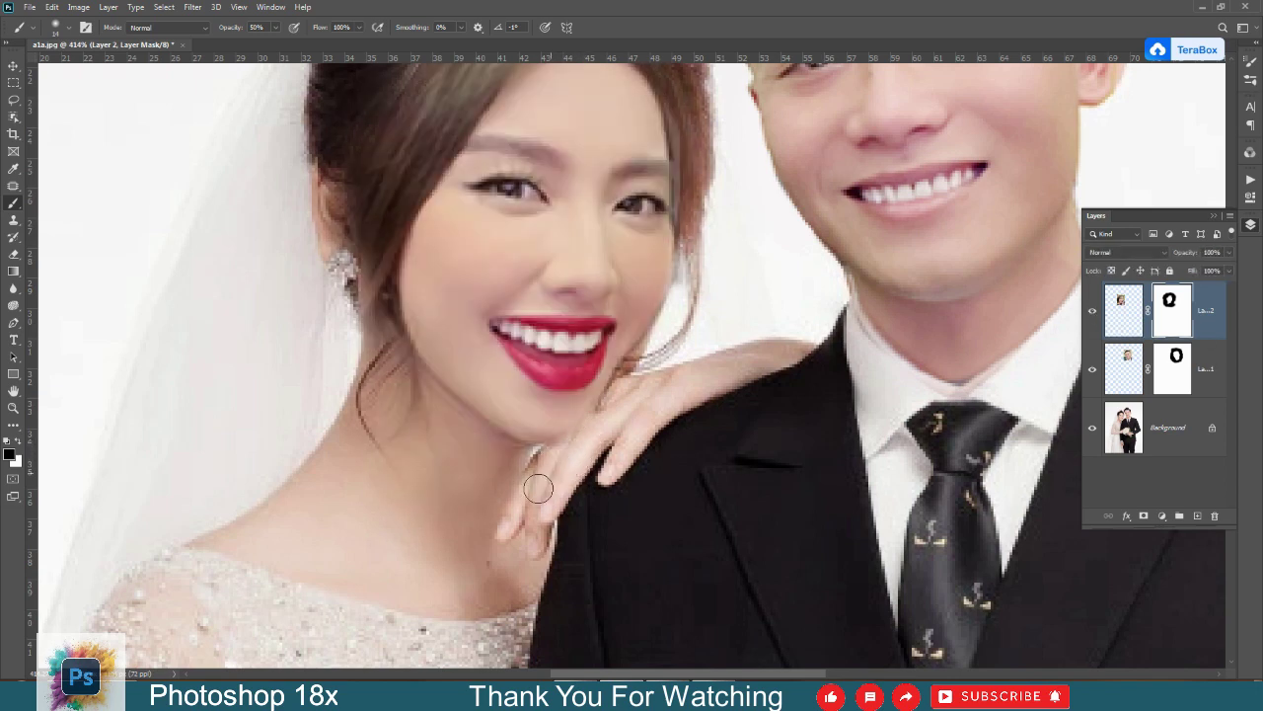
{"action": "key", "text": "ctrl+space"}
{"action": "left_click_drag", "start_coordinate": [582, 437], "coordinate": [474, 437]}
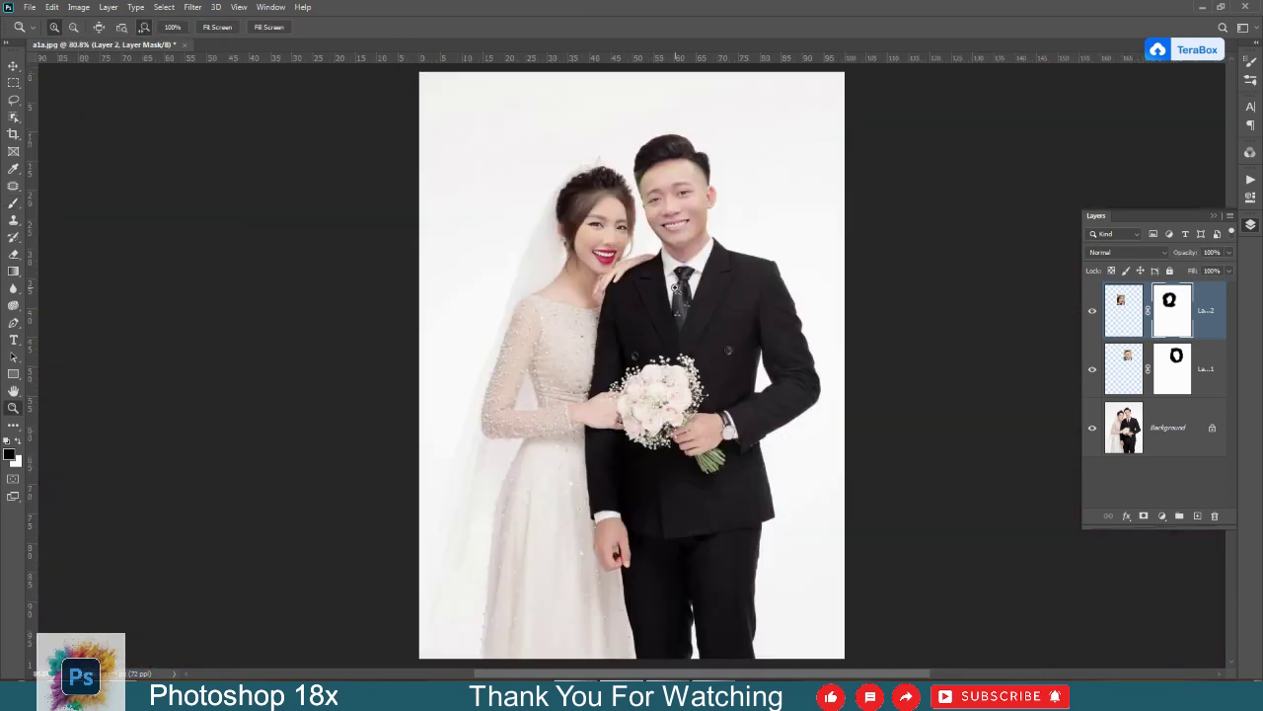
{"action": "left_click_drag", "start_coordinate": [646, 190], "coordinate": [711, 190]}
{"action": "scroll", "coordinate": [646, 298], "scroll_direction": "down", "scroll_amount": 1}
{"action": "scroll", "coordinate": [626, 445], "scroll_direction": "up", "scroll_amount": 4}
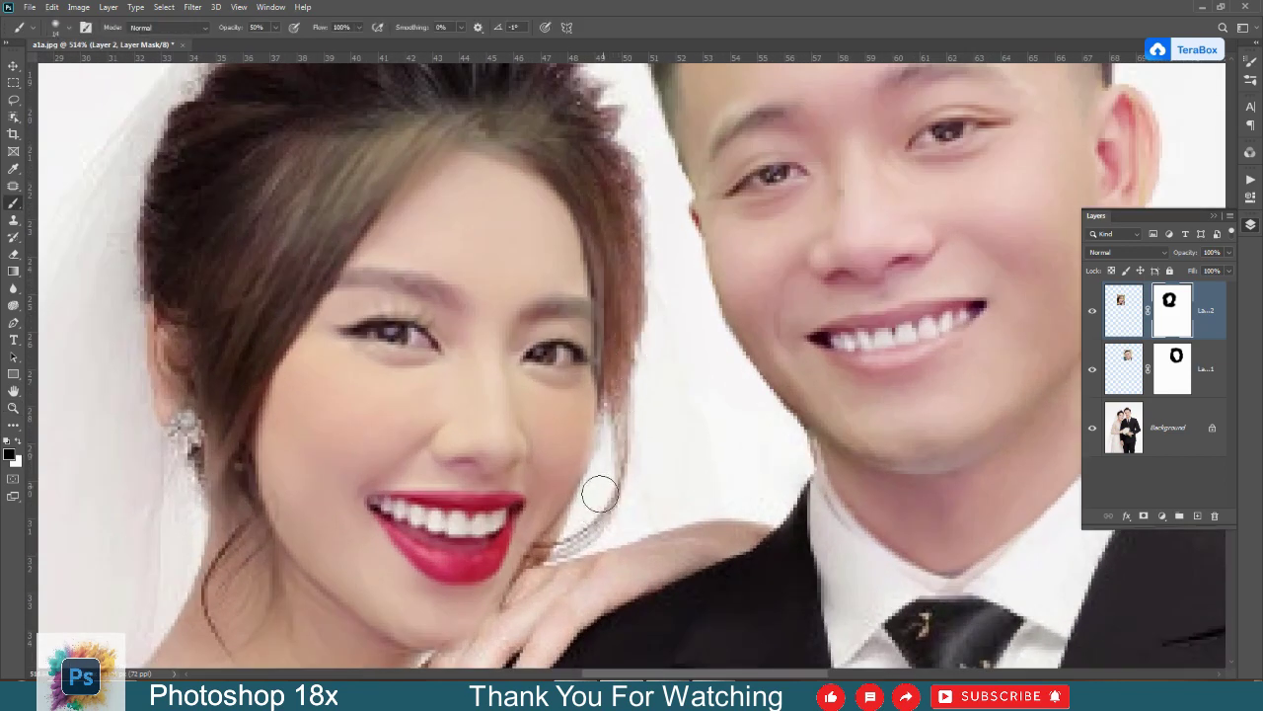
- Darken the bride's hair along her forehead on Layer 2 with the Burn tool at Midtones range and 50% exposure
{"action": "scroll", "coordinate": [621, 508], "scroll_direction": "down", "scroll_amount": 5}
{"action": "scroll", "coordinate": [630, 507], "scroll_direction": "up", "scroll_amount": 4}
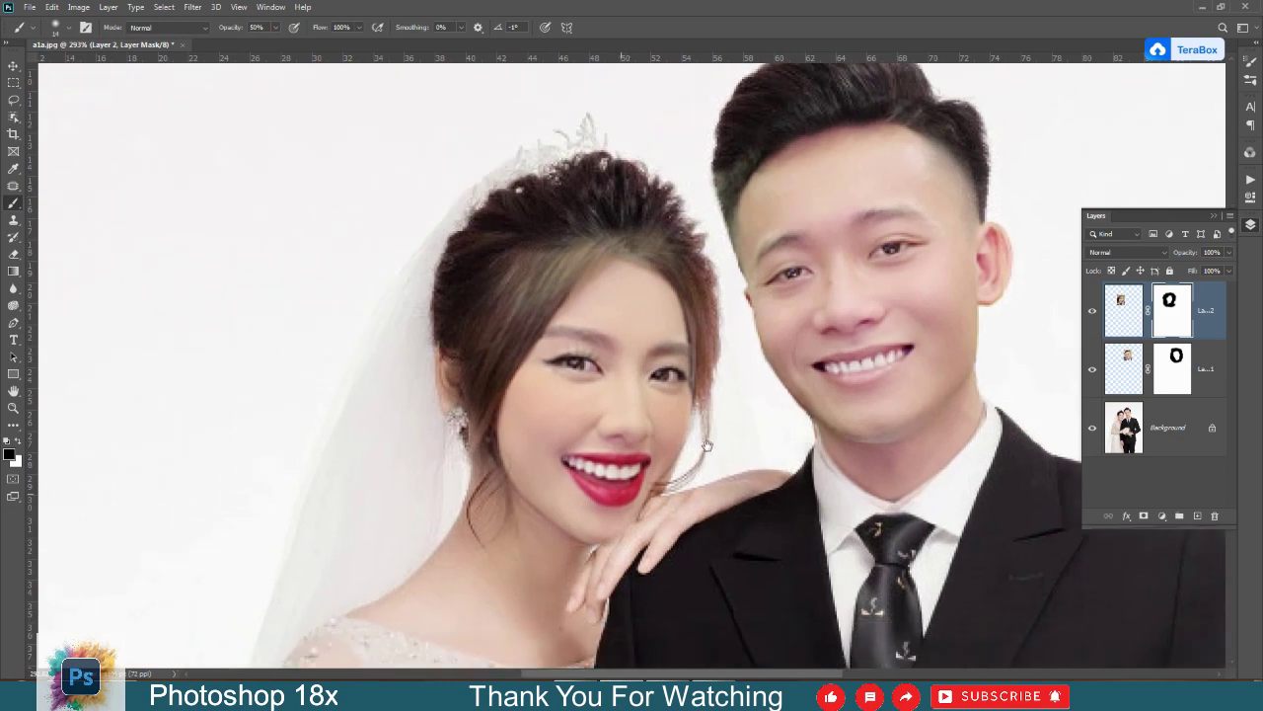
{"action": "scroll", "coordinate": [644, 292], "scroll_direction": "down", "scroll_amount": 2}
{"action": "left_click", "coordinate": [14, 305]}
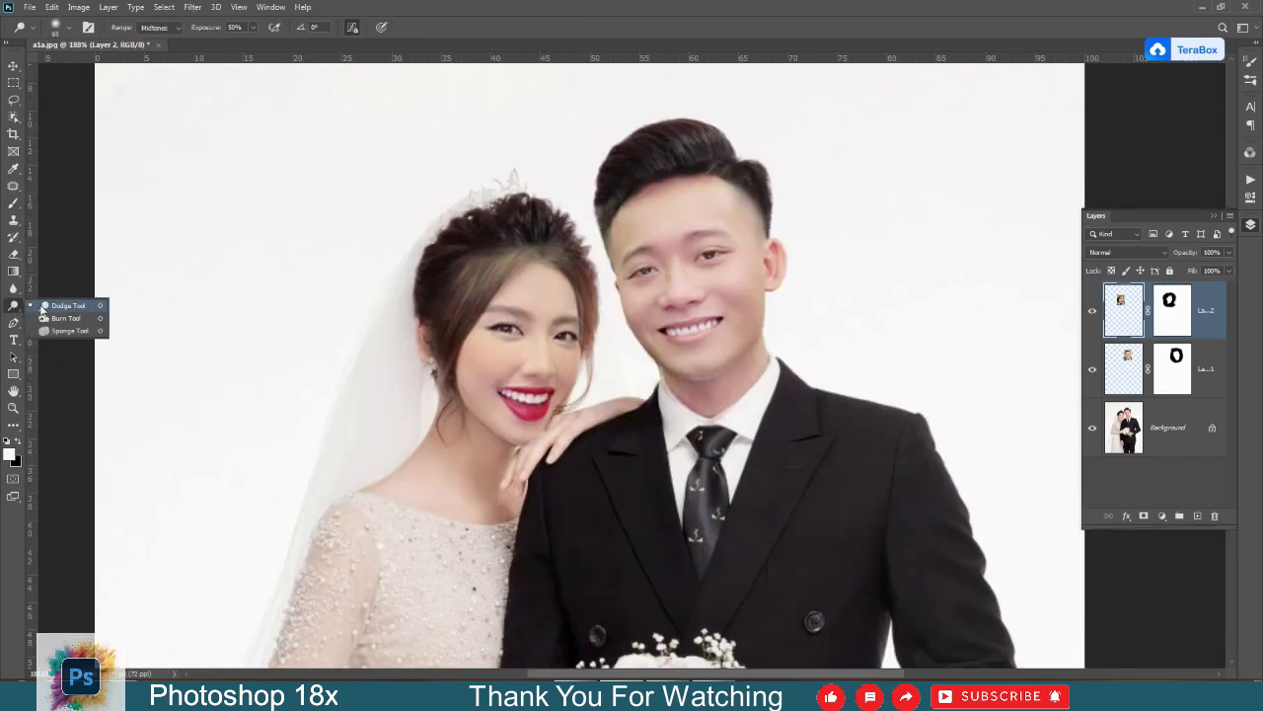
{"action": "left_click", "coordinate": [65, 318]}
{"action": "scroll", "coordinate": [484, 252], "scroll_direction": "up", "scroll_amount": 3}
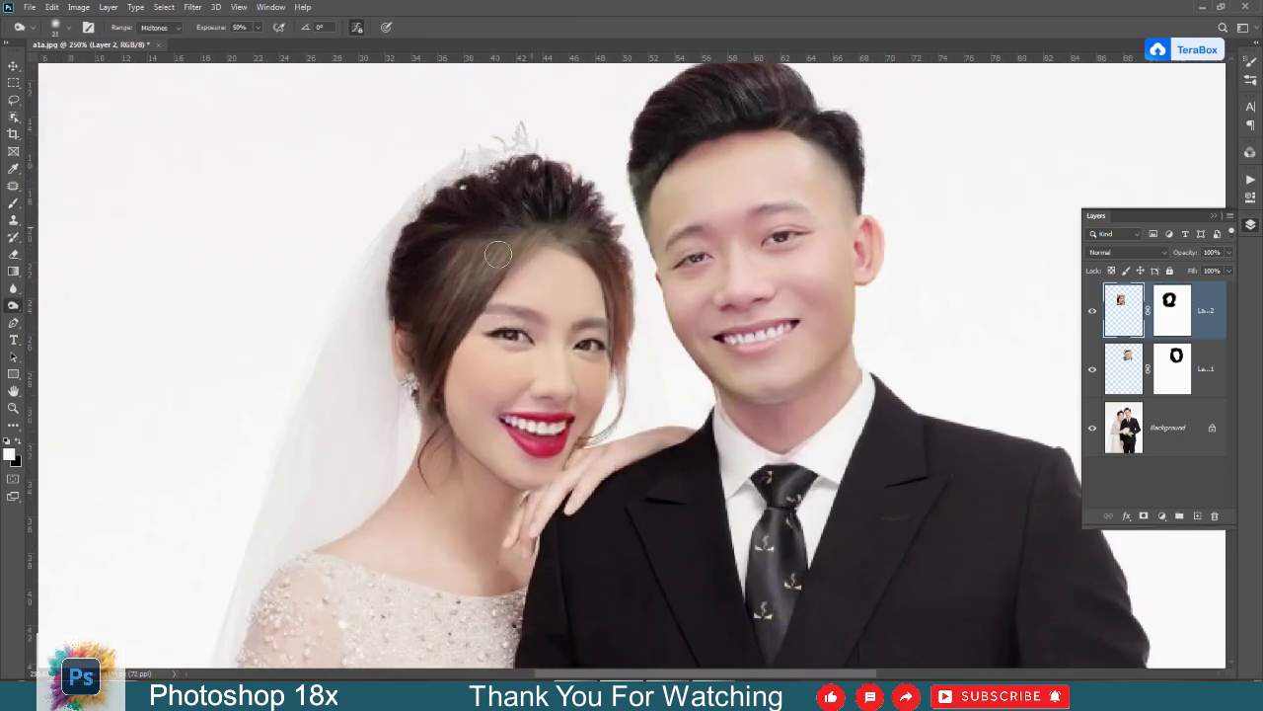
{"action": "right_click", "coordinate": [512, 259]}
{"action": "left_click", "coordinate": [493, 260]}
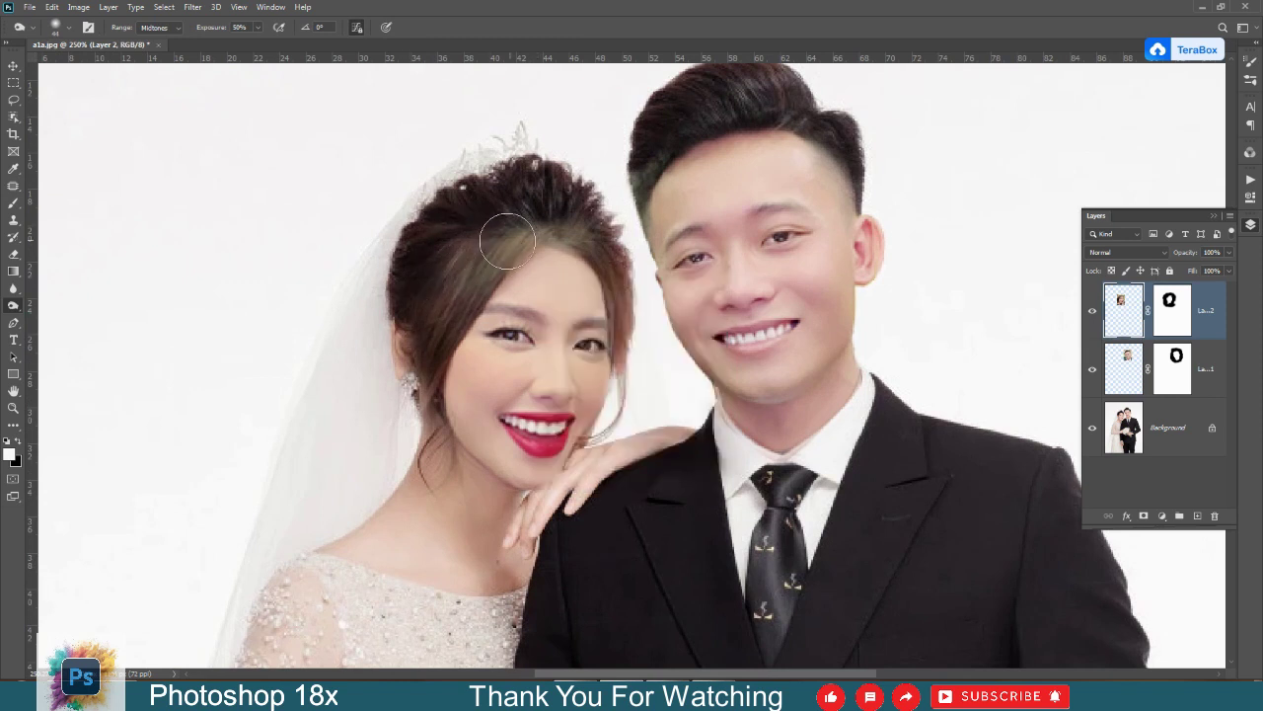
{"action": "mouse_move", "coordinate": [508, 240]}
{"action": "left_mouse_down"}
{"action": "mouse_move", "coordinate": [639, 247]}
{"action": "mouse_move", "coordinate": [509, 240]}
{"action": "mouse_move", "coordinate": [625, 247]}
{"action": "left_mouse_up"}
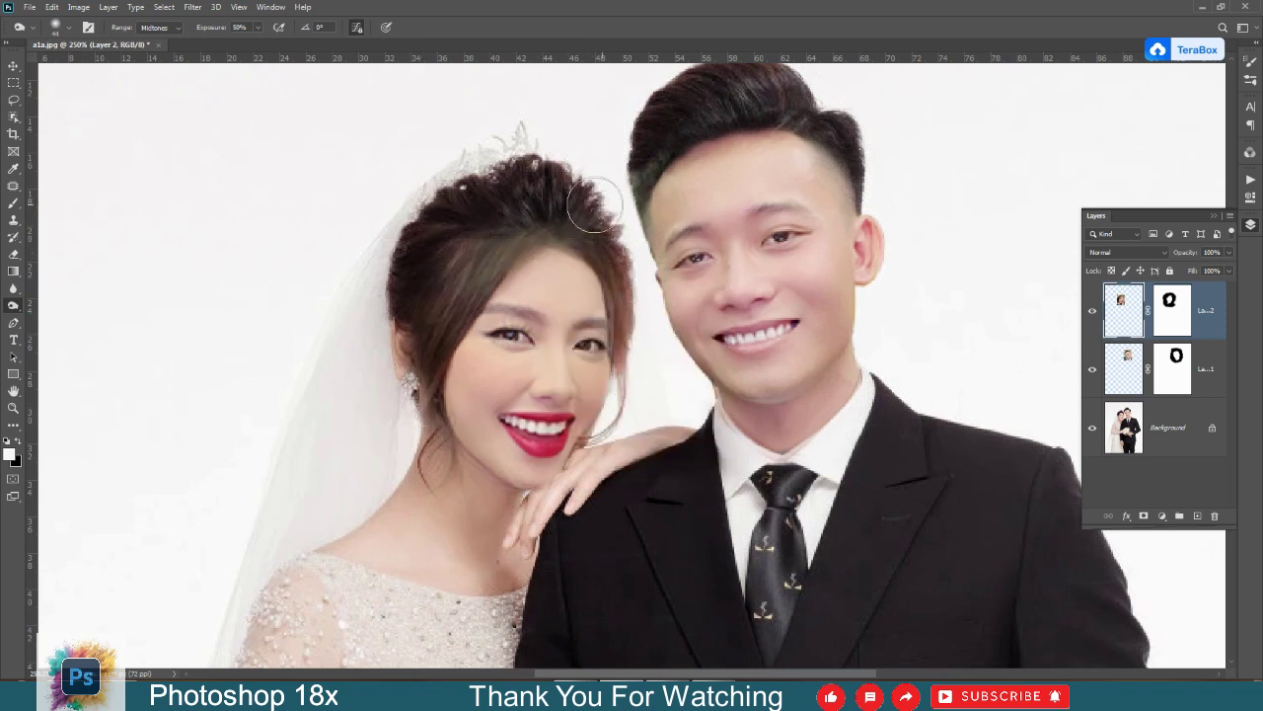
{"action": "scroll", "coordinate": [596, 206], "scroll_direction": "down", "scroll_amount": 5}
{"action": "scroll", "coordinate": [677, 367], "scroll_direction": "up", "scroll_amount": 5}
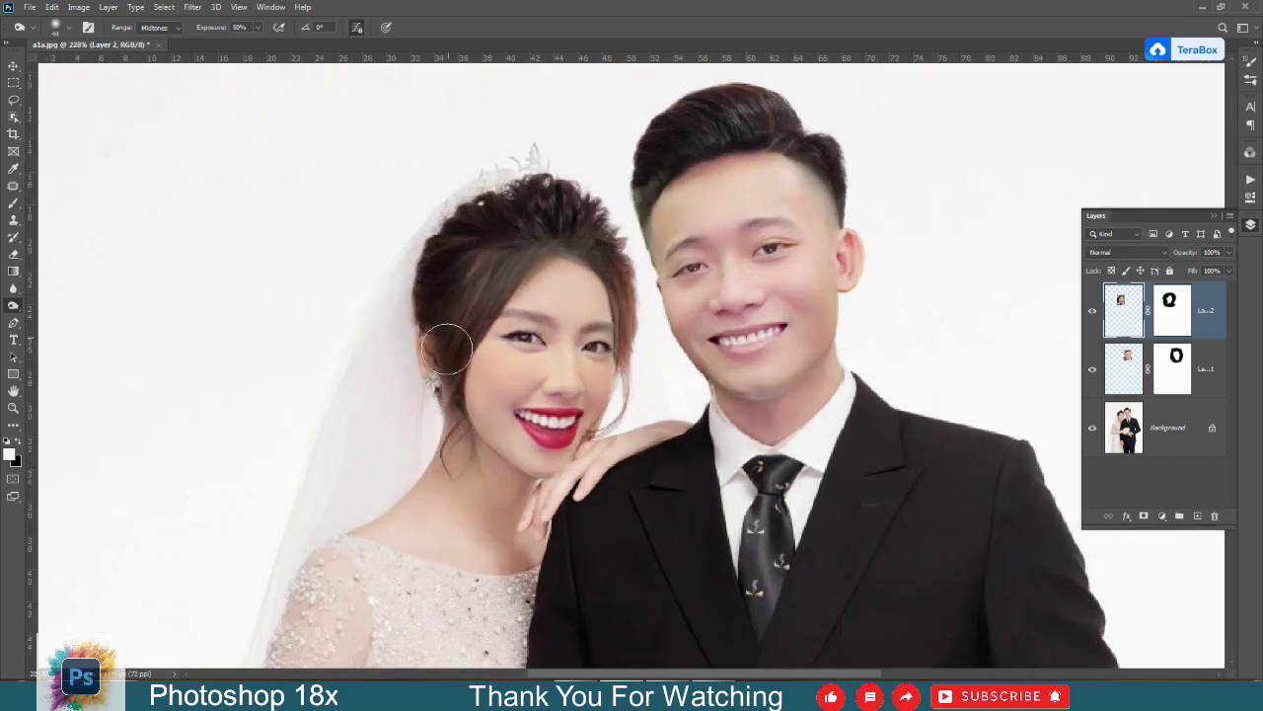
- Reshape the Background layer around the bride's face in Liquify with a size 35 brush
{"action": "left_click", "coordinate": [1114, 432]}
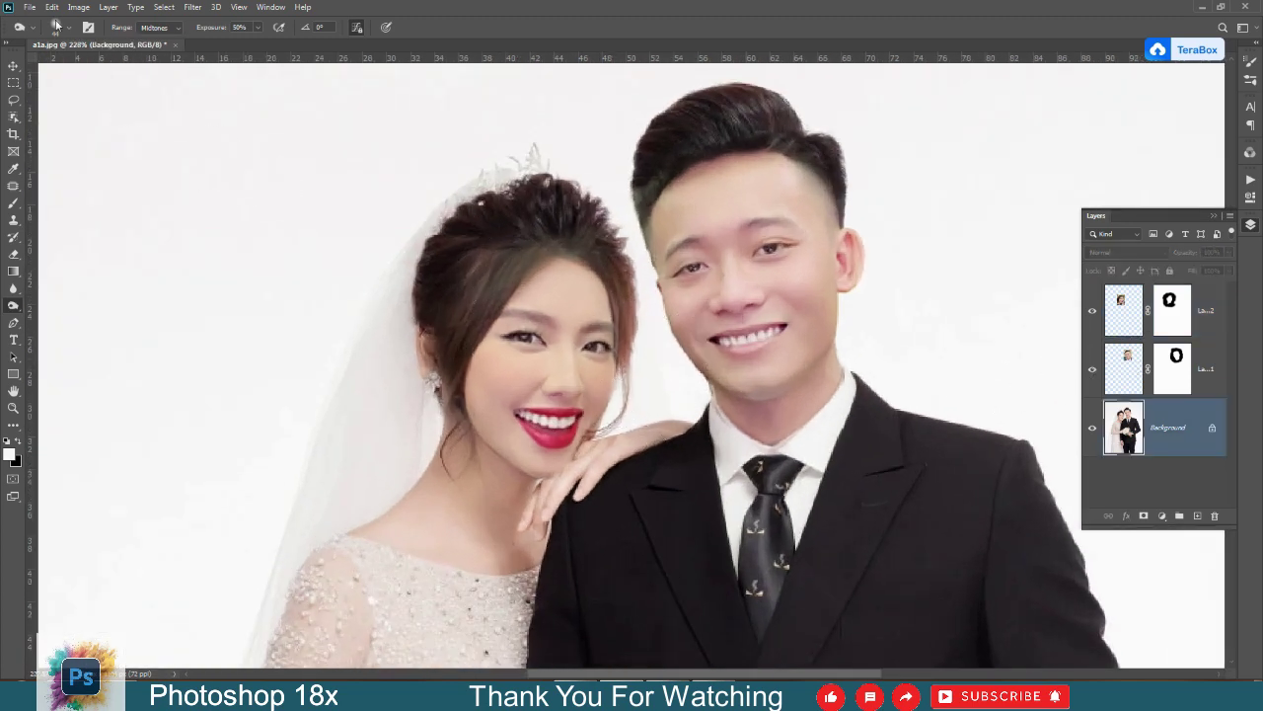
{"action": "left_click", "coordinate": [206, 10]}
{"action": "left_click", "coordinate": [227, 112]}
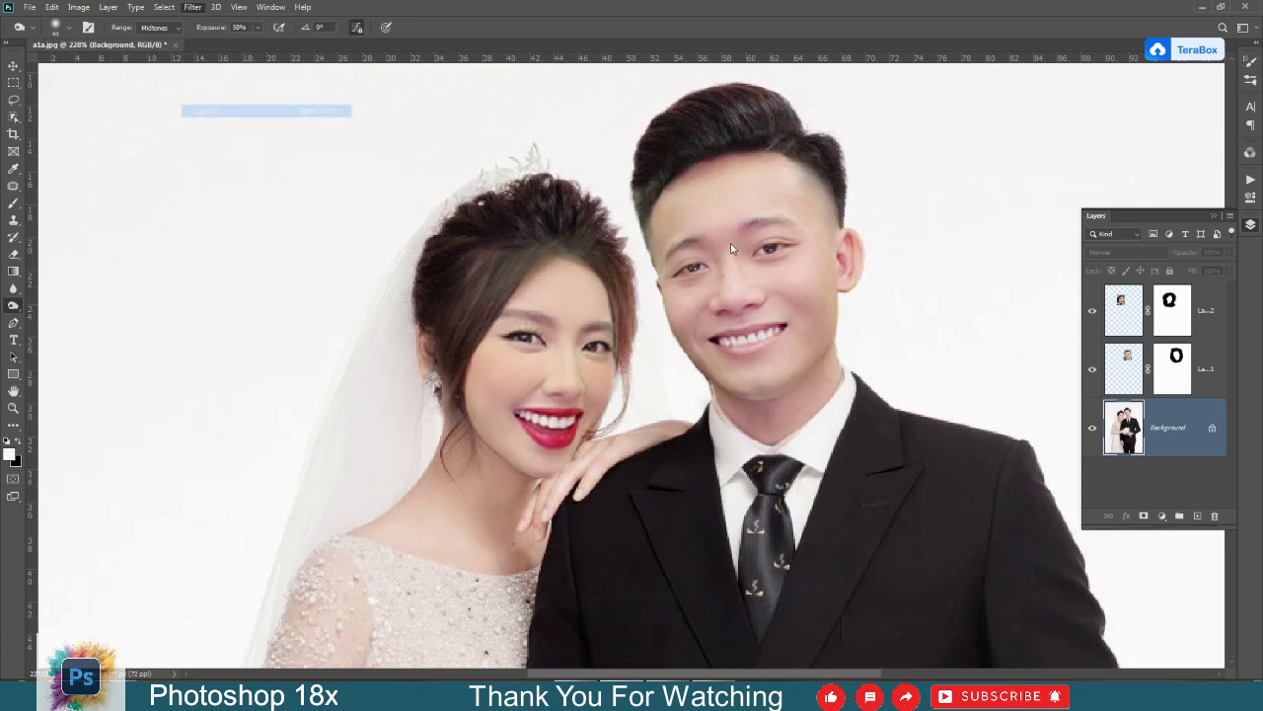
{"action": "scroll", "coordinate": [795, 277], "scroll_direction": "up", "scroll_amount": 4}
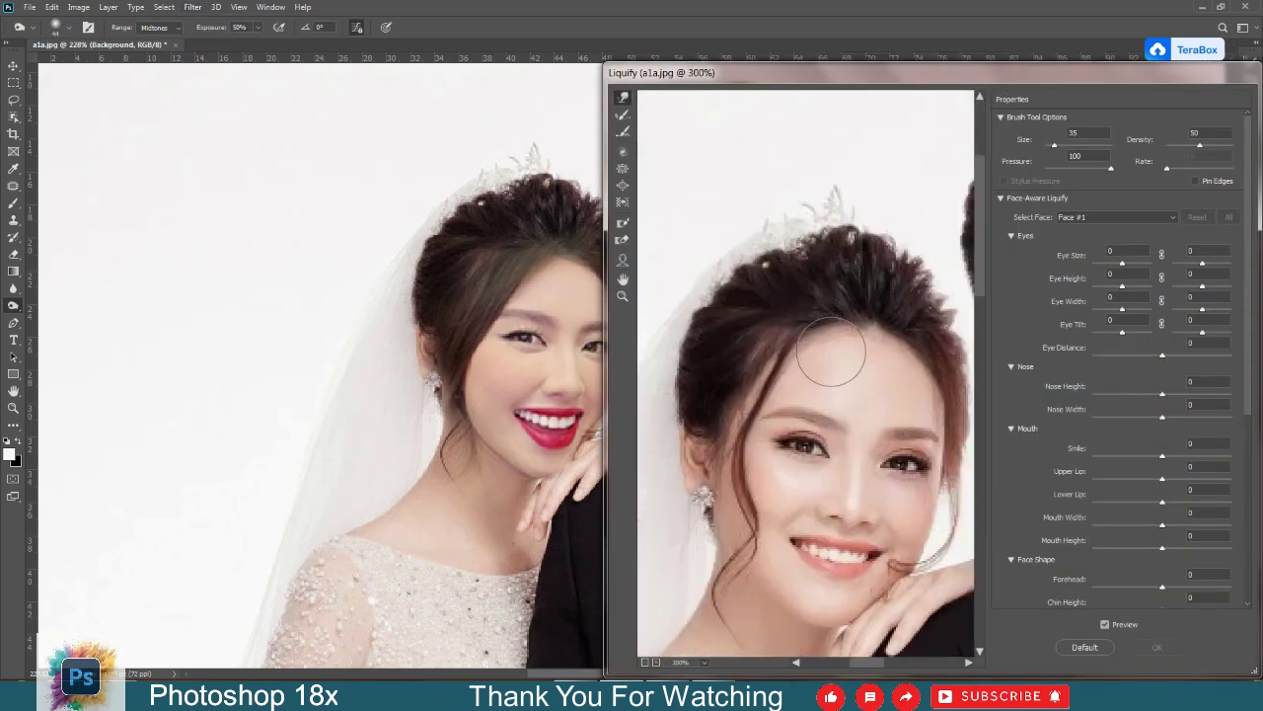
{"action": "left_click_drag", "start_coordinate": [838, 362], "coordinate": [811, 262]}
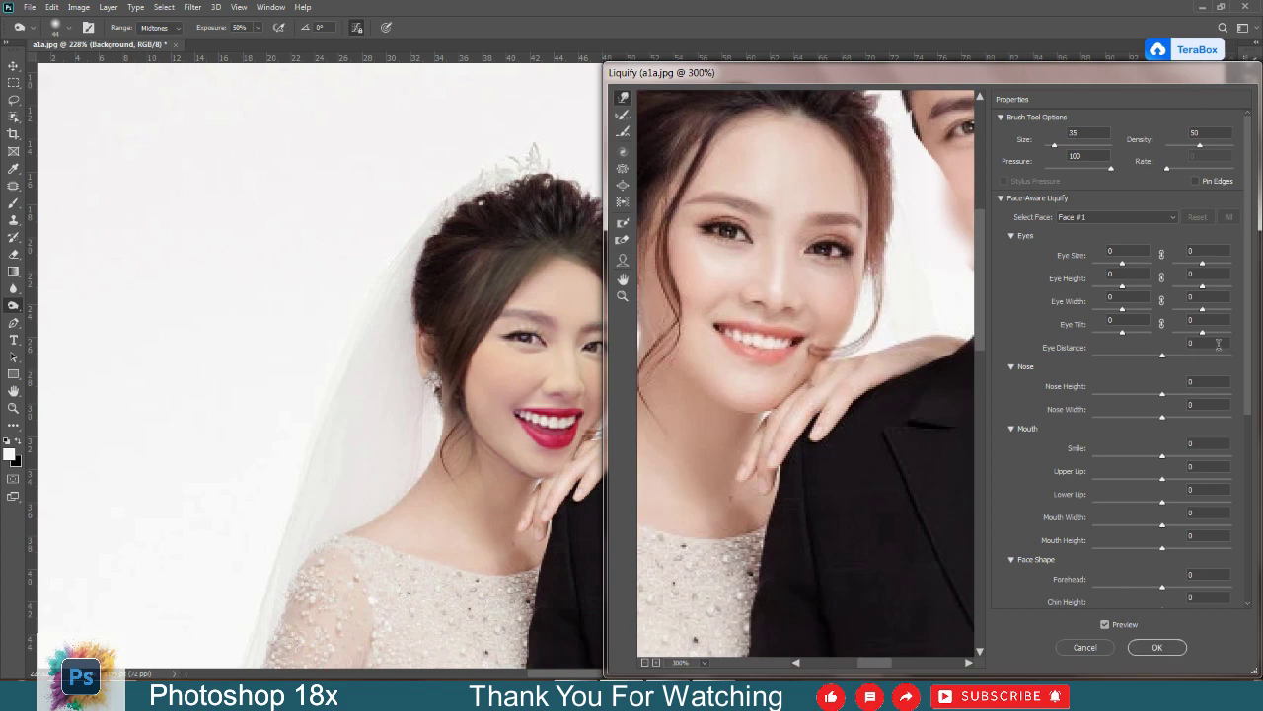
{"action": "left_click", "coordinate": [1165, 646]}
{"action": "scroll", "coordinate": [653, 468], "scroll_direction": "down", "scroll_amount": 3}
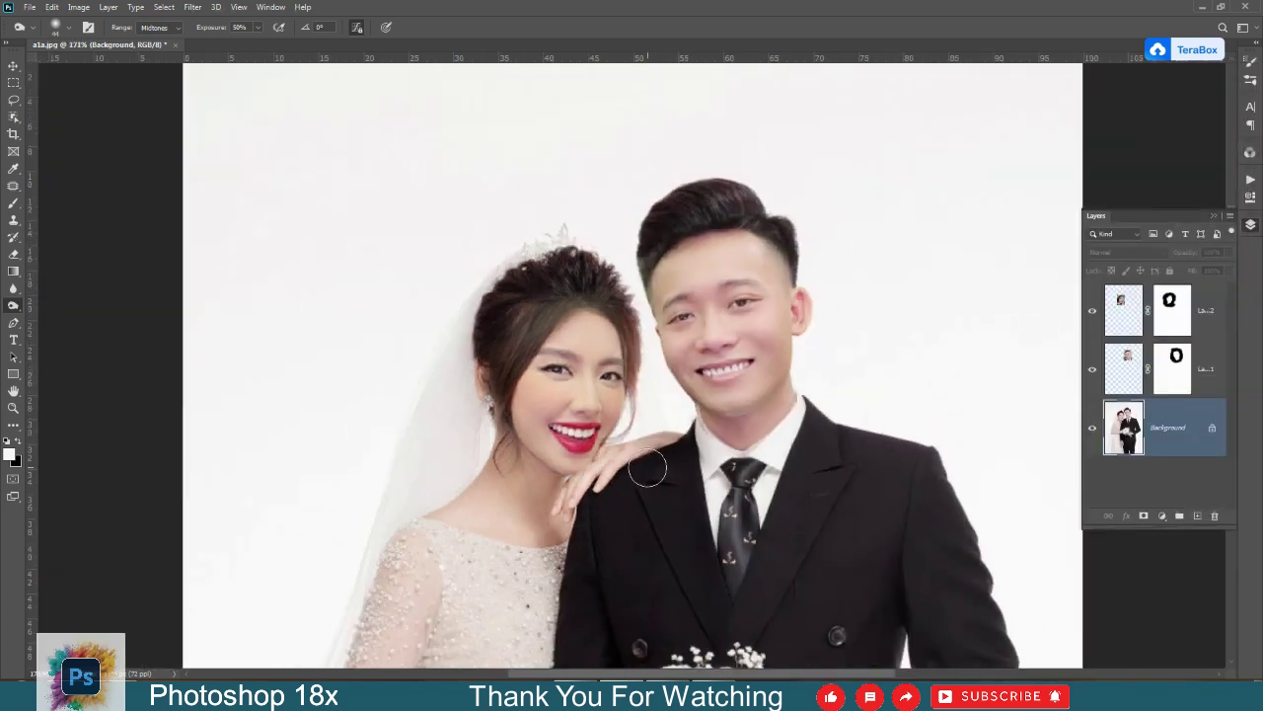
{"action": "left_click_drag", "start_coordinate": [647, 468], "coordinate": [630, 395]}
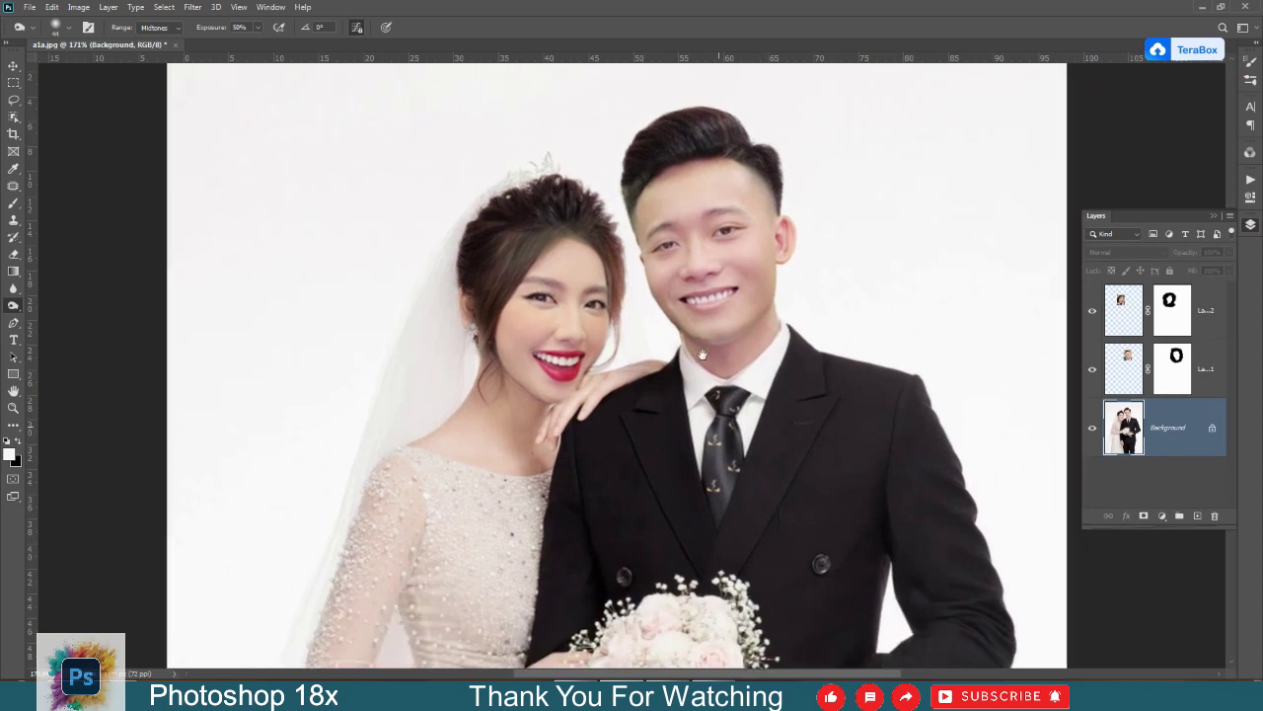
- Paint a Quick Mask over the bride's lower face on Layer 2 with a soft brush at 50% opacity and convert it to a selection
{"action": "left_click", "coordinate": [1110, 311]}
{"action": "left_click", "coordinate": [13, 479]}
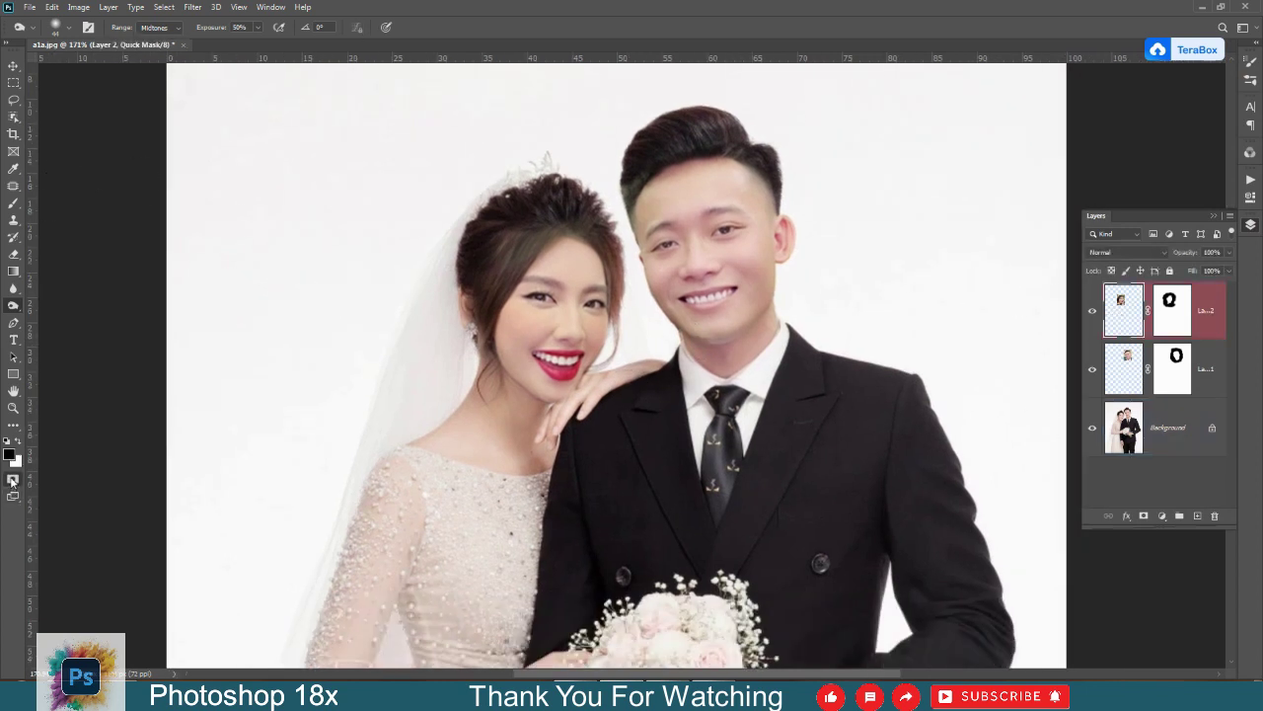
{"action": "left_click", "coordinate": [12, 205]}
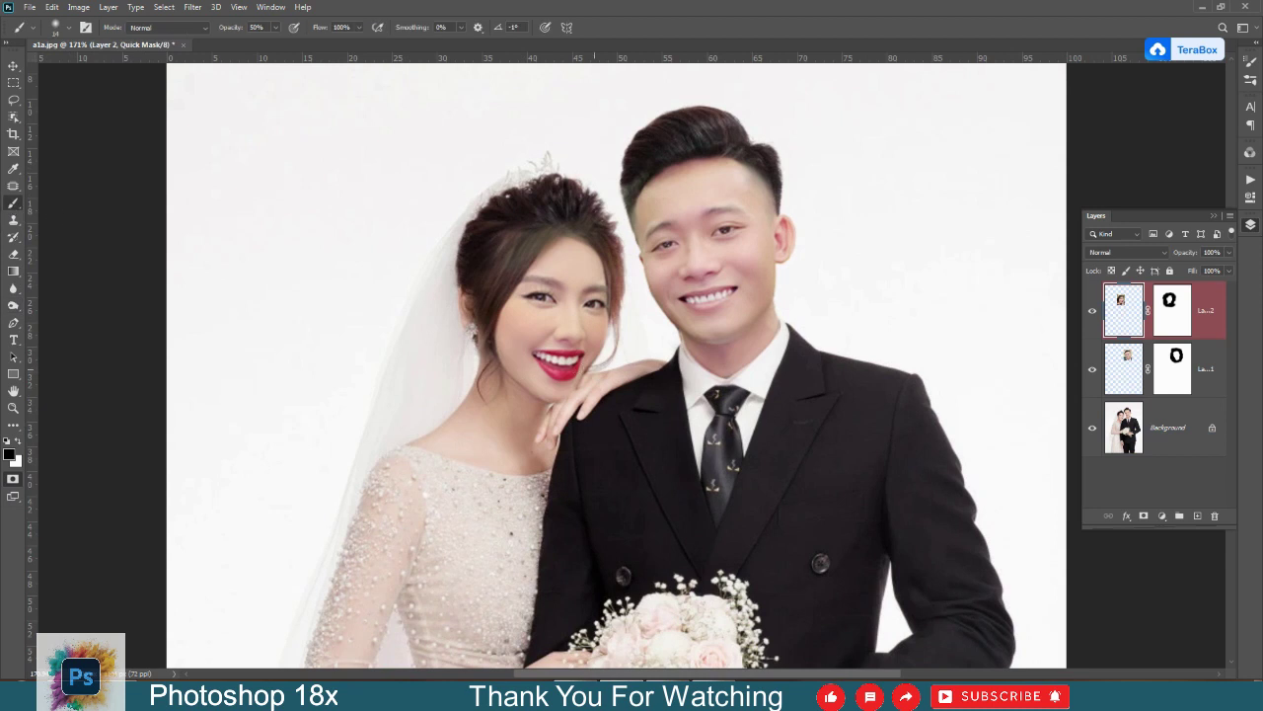
{"action": "right_click", "coordinate": [624, 371]}
{"action": "key", "text": "Return"}
{"action": "mouse_move", "coordinate": [593, 355]}
{"action": "left_mouse_down"}
{"action": "mouse_move", "coordinate": [555, 387]}
{"action": "mouse_move", "coordinate": [540, 379]}
{"action": "mouse_move", "coordinate": [517, 336]}
{"action": "mouse_move", "coordinate": [537, 353]}
{"action": "mouse_move", "coordinate": [587, 336]}
{"action": "mouse_move", "coordinate": [551, 322]}
{"action": "mouse_move", "coordinate": [516, 325]}
{"action": "mouse_move", "coordinate": [551, 383]}
{"action": "mouse_move", "coordinate": [507, 352]}
{"action": "left_mouse_up"}
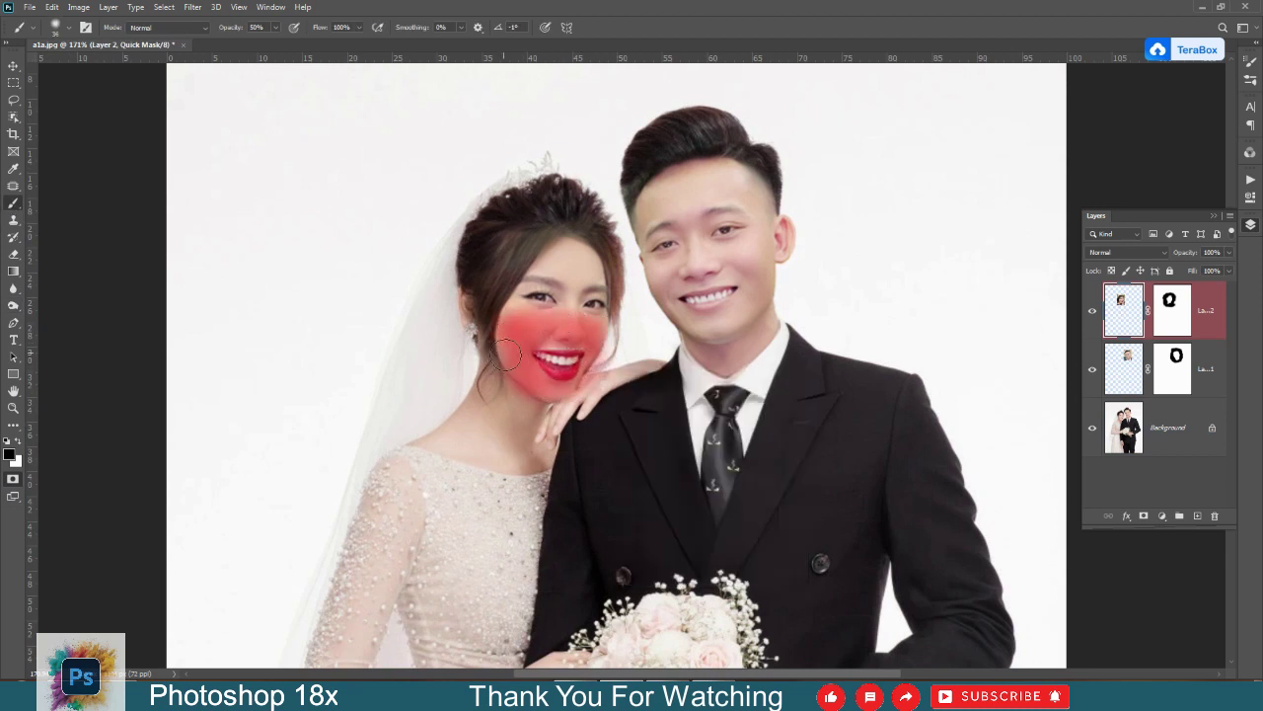
{"action": "left_click", "coordinate": [14, 480]}
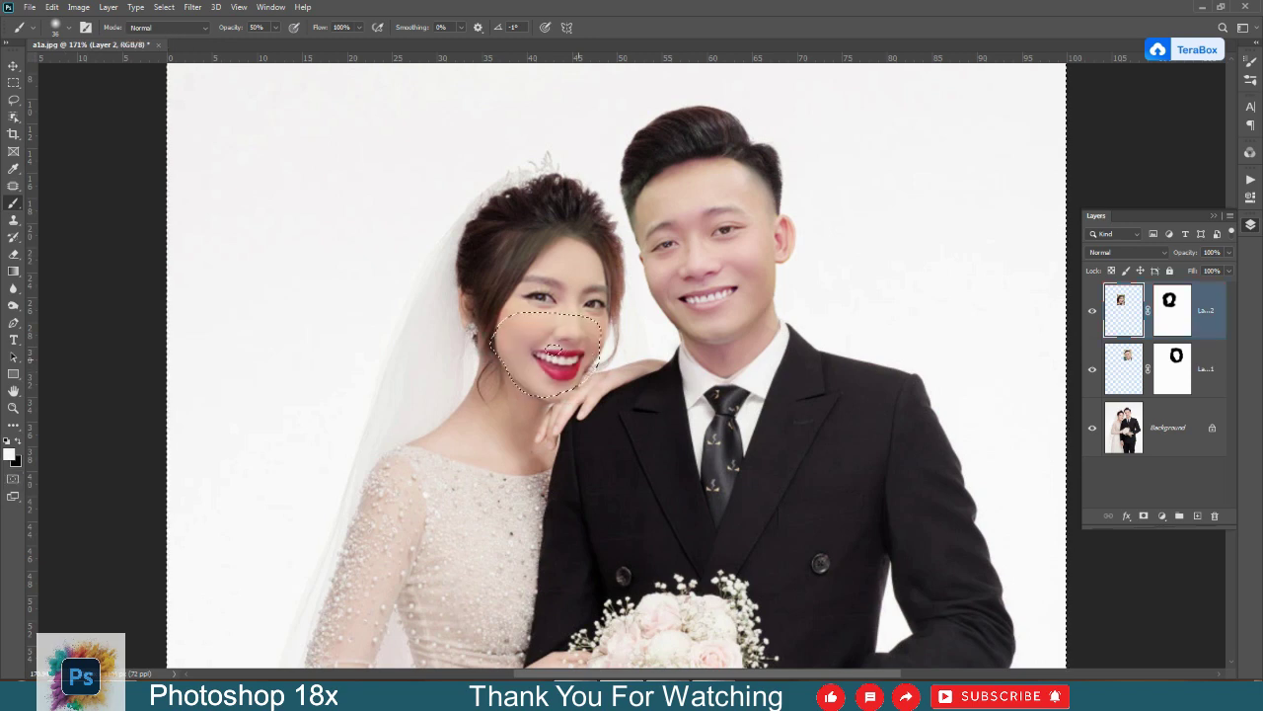
- Brighten the bride's lower face on Layer 2 with a Curves point at input 141, output 152, and deselect
{"action": "key", "text": "ctrl+m"}
{"action": "left_click_drag", "start_coordinate": [595, 115], "coordinate": [865, 362]}
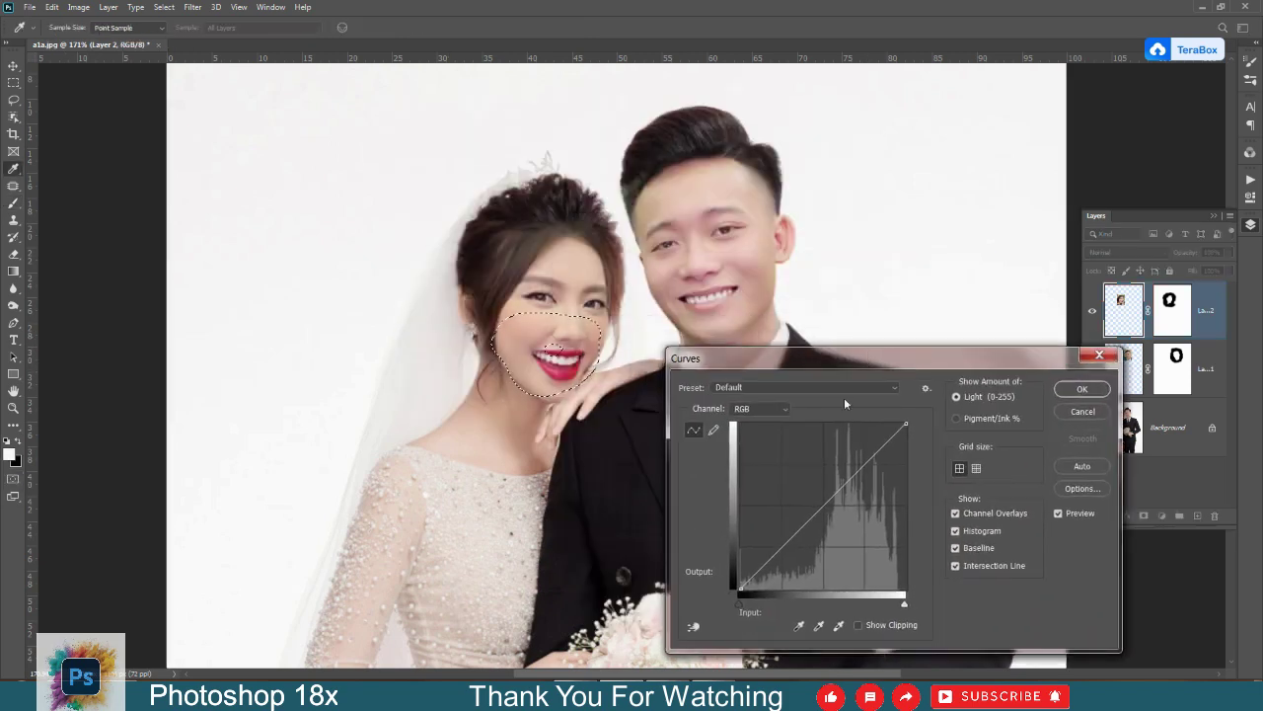
{"action": "left_click_drag", "start_coordinate": [834, 496], "coordinate": [834, 490]}
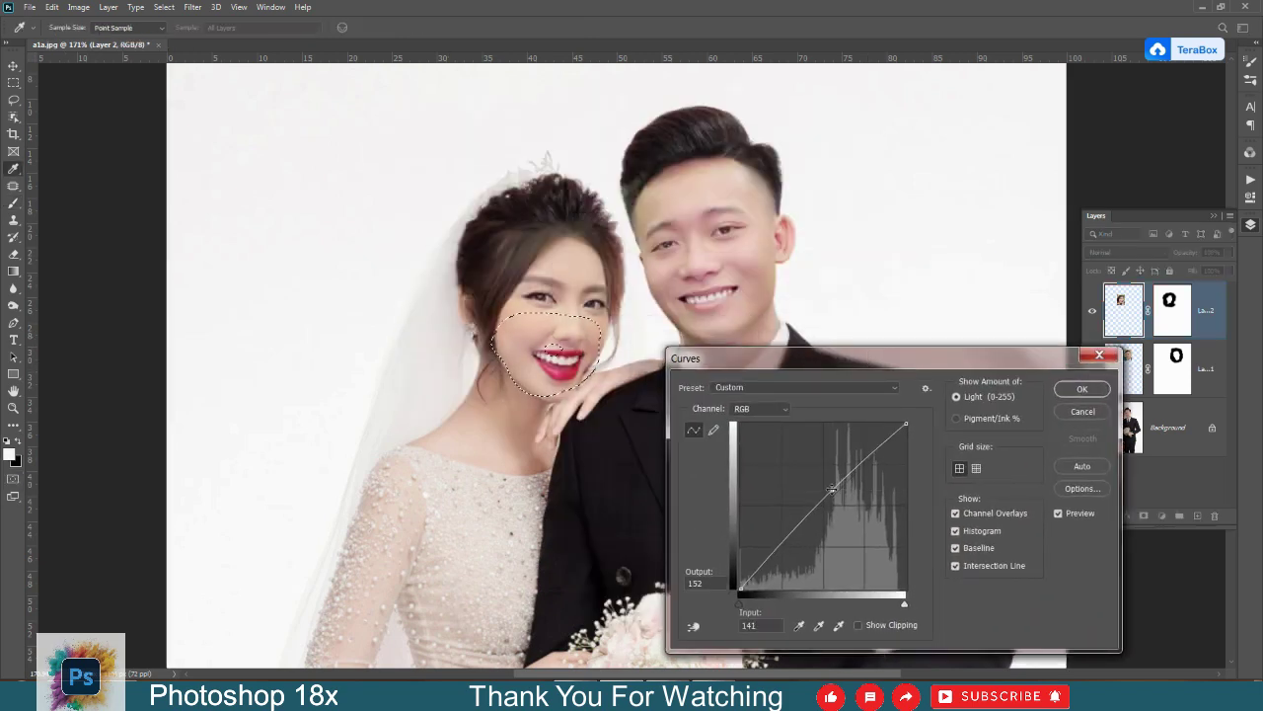
{"action": "key", "text": "Return"}
{"action": "key", "text": "ctrl+d"}
{"action": "key", "text": "z"}
{"action": "left_click_drag", "start_coordinate": [581, 376], "coordinate": [638, 370]}
{"action": "key", "text": "v"}
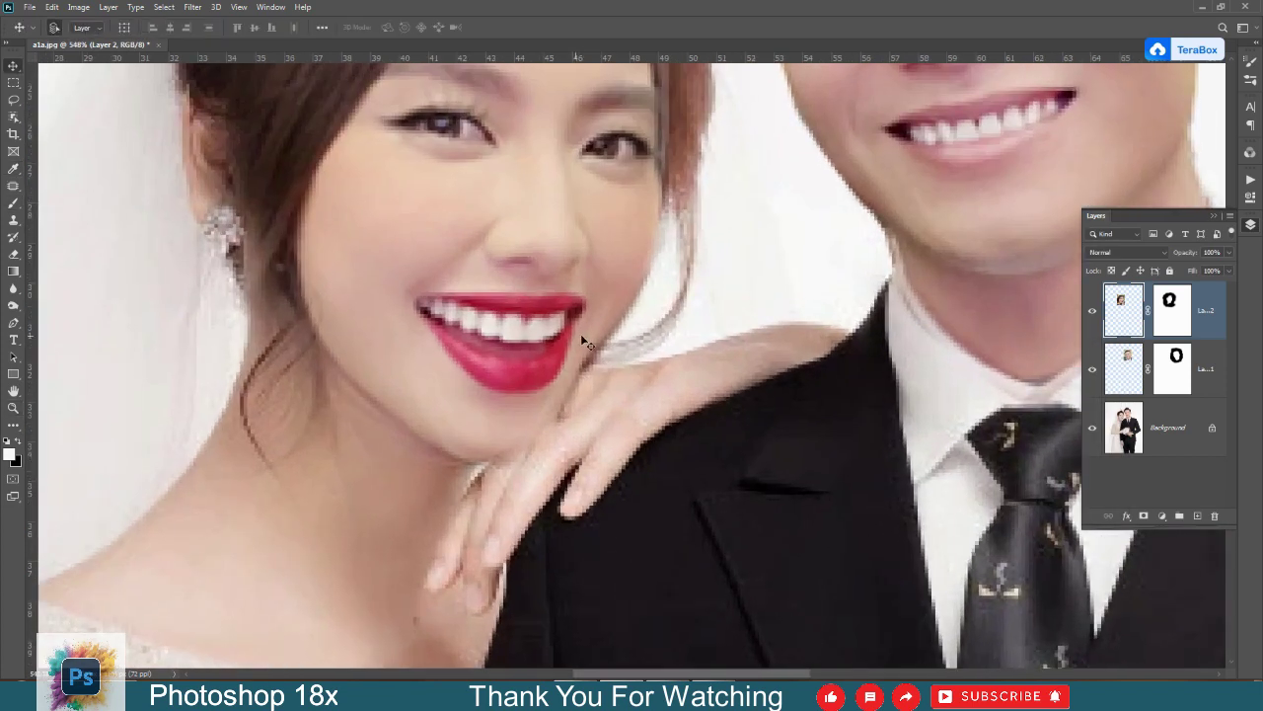
{"action": "left_click_drag", "start_coordinate": [580, 333], "coordinate": [578, 343]}
{"action": "left_click", "coordinate": [1118, 435]}
{"action": "key", "text": "ctrl+shift+x"}
{"action": "left_click", "coordinate": [792, 310], "text": "ctrl"}
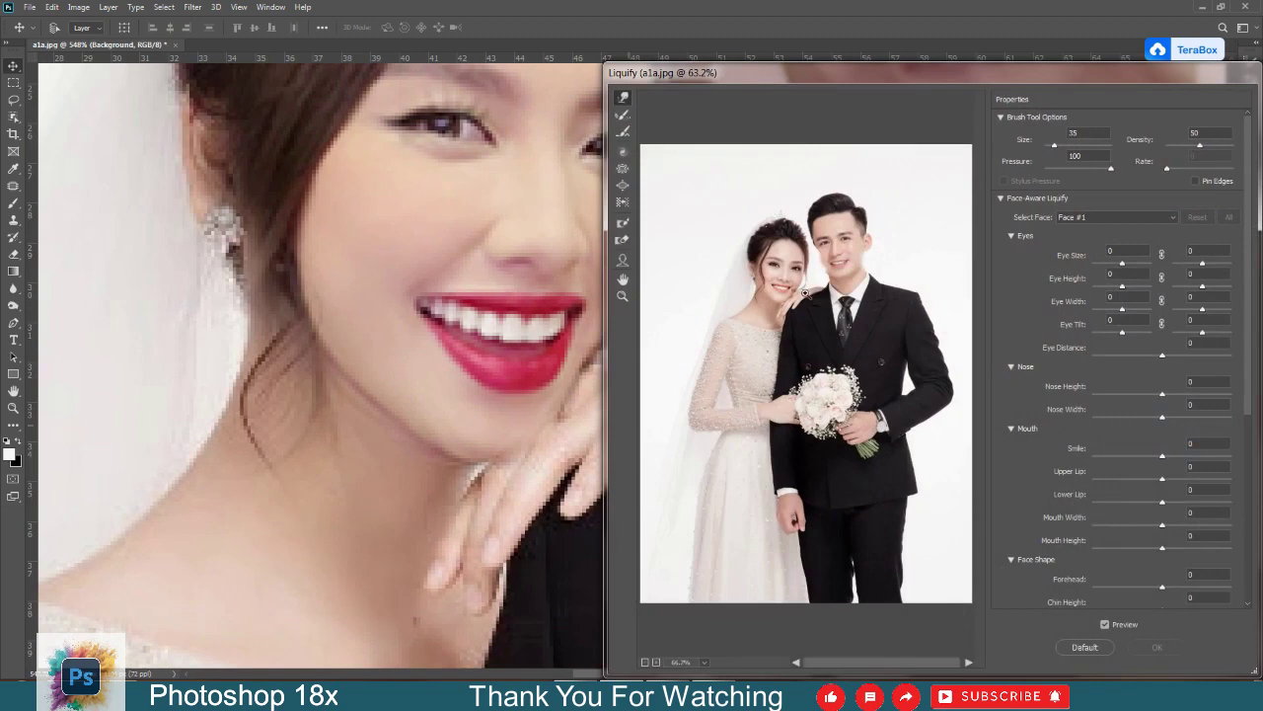
{"action": "left_click", "coordinate": [793, 310], "text": "ctrl"}
{"action": "left_click", "coordinate": [793, 310], "text": "ctrl"}
{"action": "left_click_drag", "start_coordinate": [900, 437], "coordinate": [790, 210]}
{"action": "mouse_move", "coordinate": [949, 627]}
{"action": "left_mouse_down"}
{"action": "mouse_move", "coordinate": [899, 524]}
{"action": "mouse_move", "coordinate": [792, 389]}
{"action": "mouse_move", "coordinate": [810, 158]}
{"action": "left_mouse_up"}
{"action": "scroll", "coordinate": [849, 370], "scroll_direction": "down", "scroll_amount": 4}
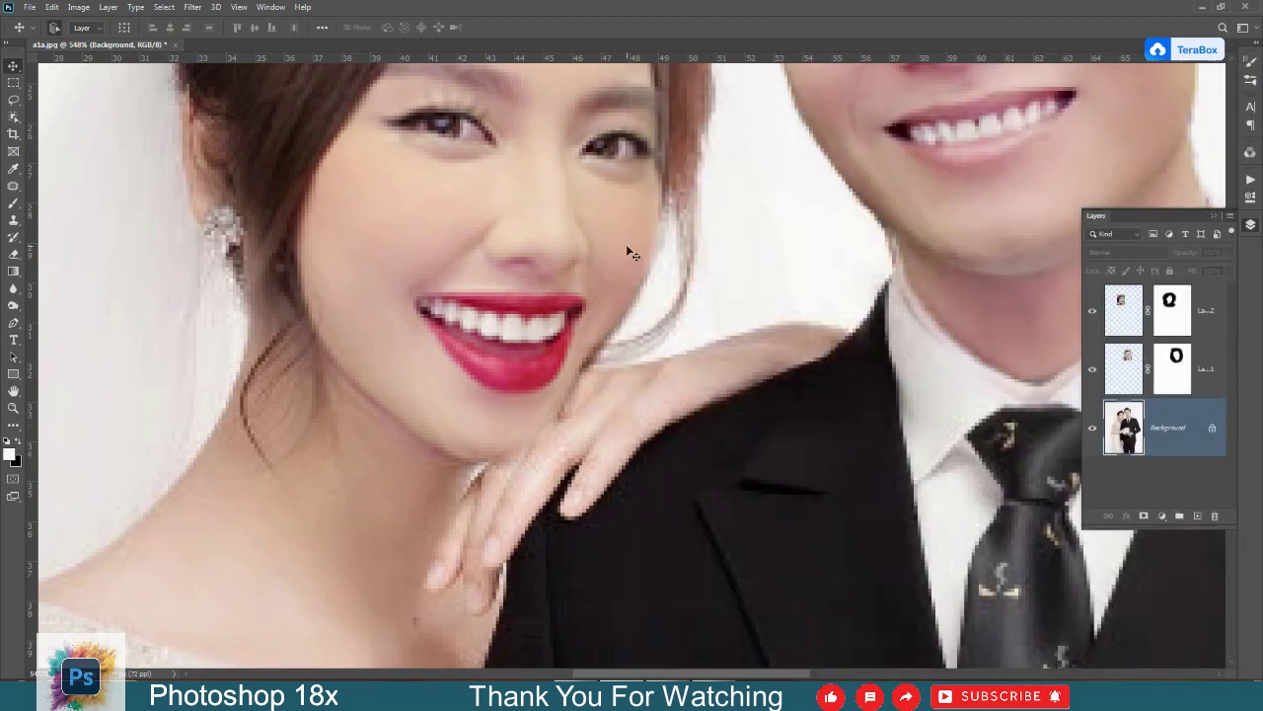
- Nudge the Background layer between the bride's mouth corner and her hand in Liquify with a size 35 brush
{"action": "scroll", "coordinate": [626, 247], "scroll_direction": "down", "scroll_amount": 2}
{"action": "scroll", "coordinate": [694, 285], "scroll_direction": "up", "scroll_amount": 2}
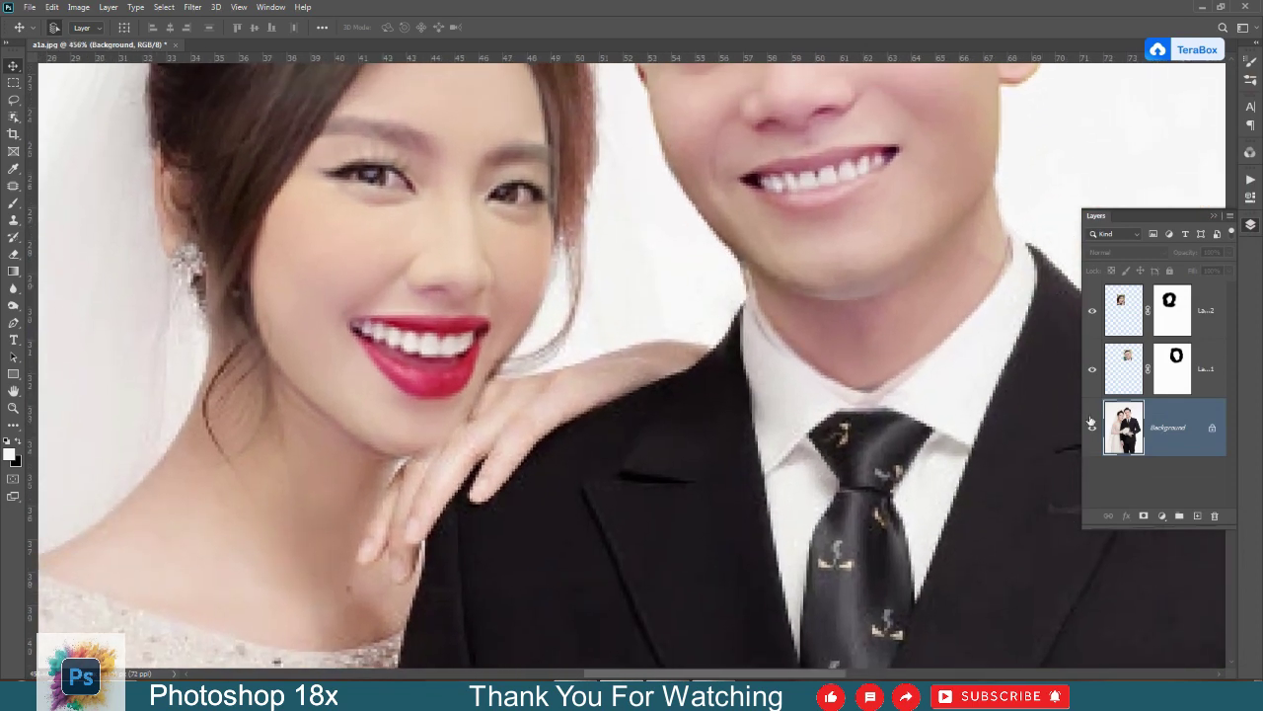
{"action": "left_click", "coordinate": [193, 7]}
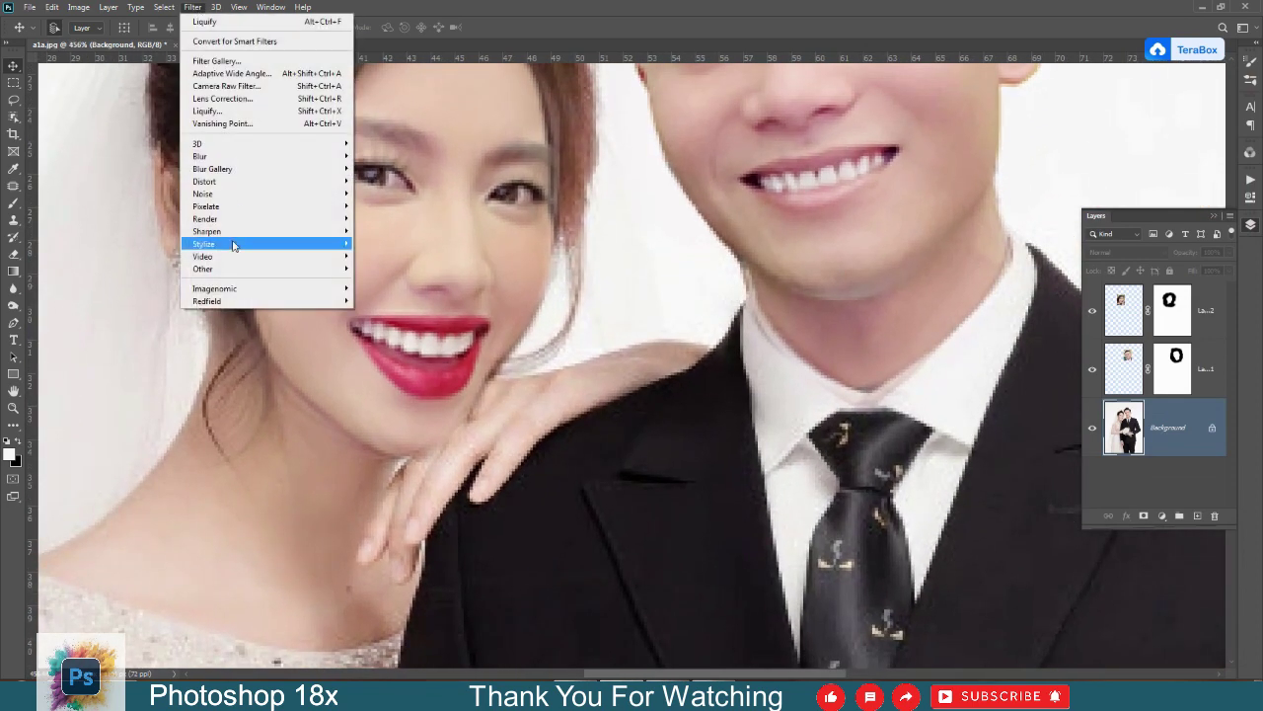
{"action": "left_click", "coordinate": [227, 108]}
{"action": "scroll", "coordinate": [754, 456], "scroll_direction": "up", "scroll_amount": 4}
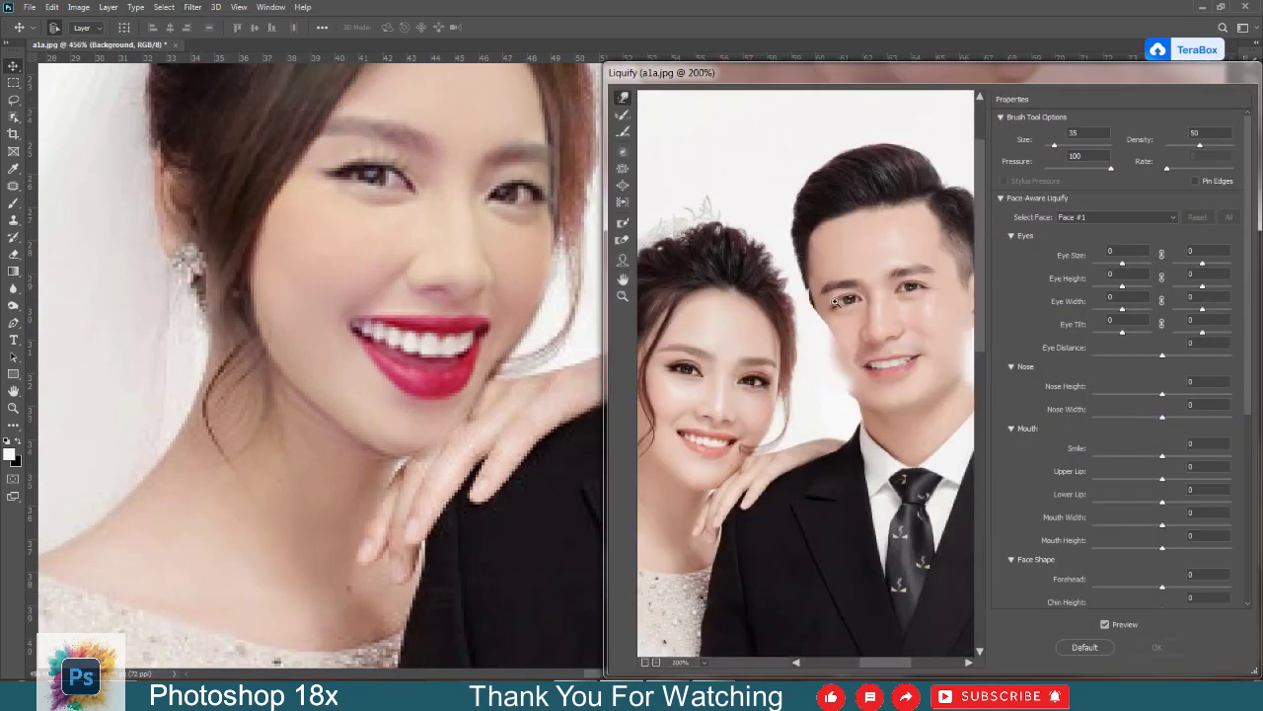
{"action": "left_click_drag", "start_coordinate": [754, 456], "coordinate": [812, 306]}
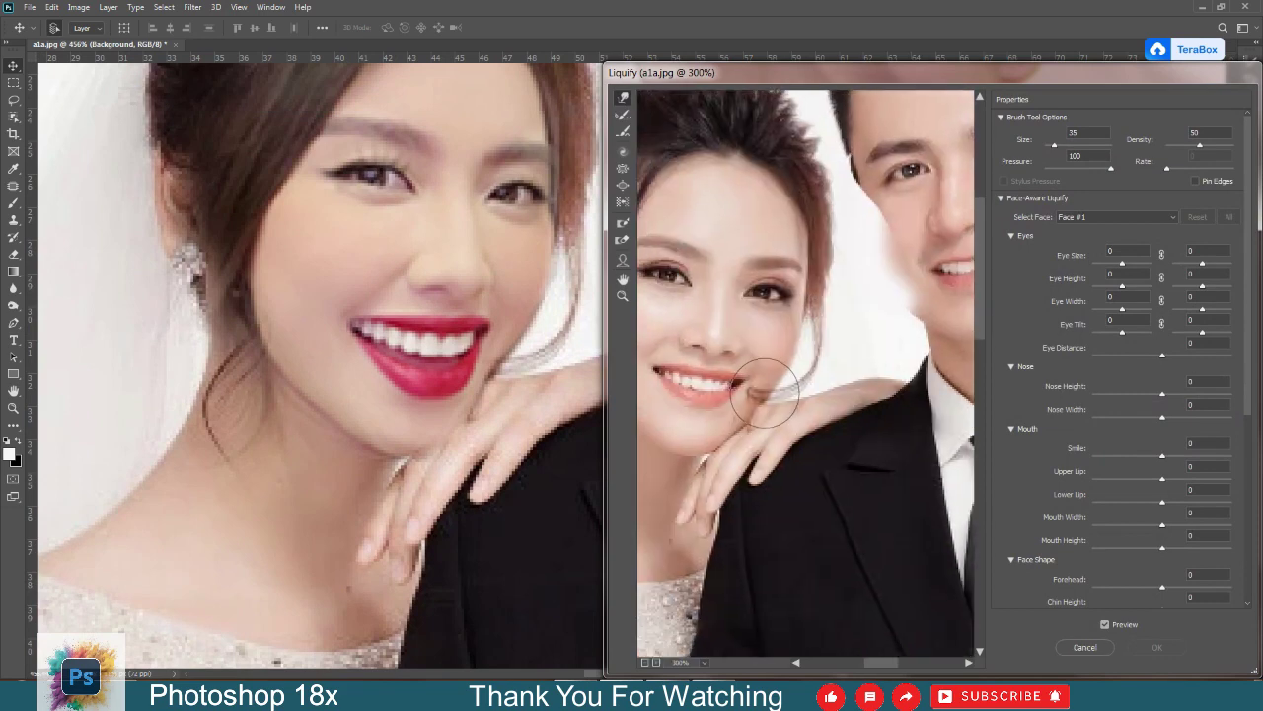
{"action": "scroll", "coordinate": [763, 392], "scroll_direction": "up", "scroll_amount": 1}
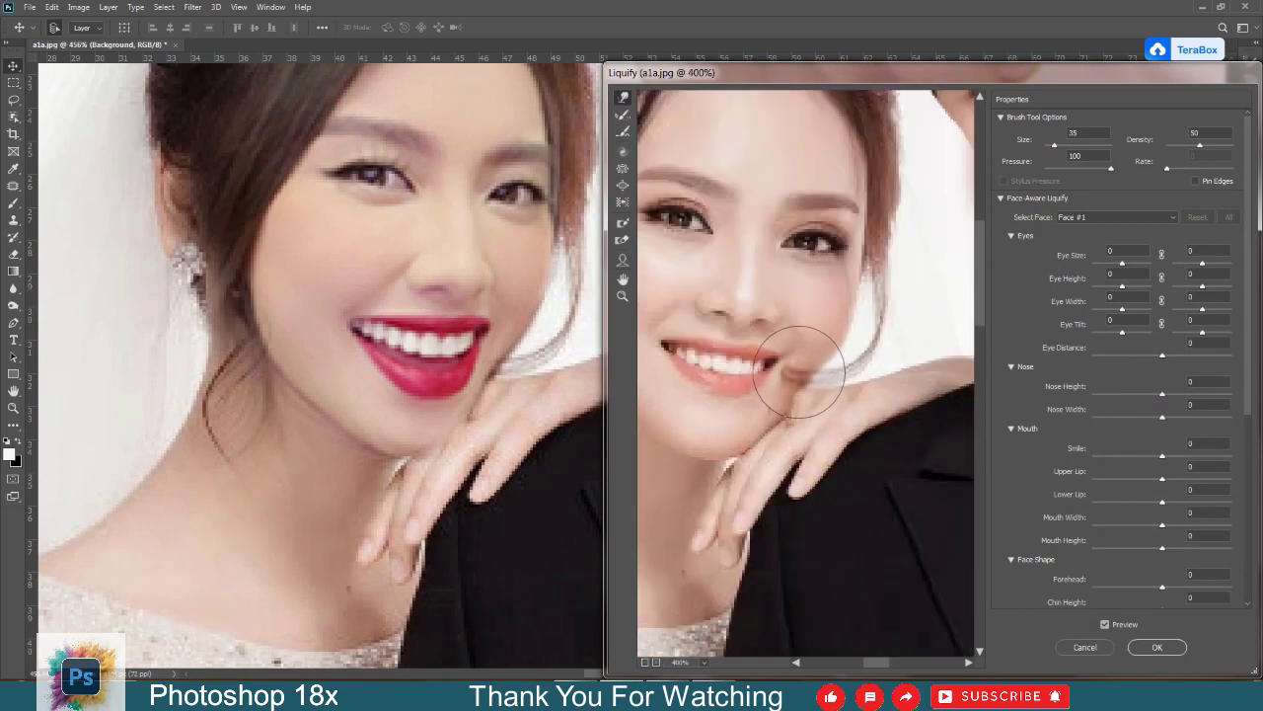
{"action": "left_click_drag", "start_coordinate": [799, 372], "coordinate": [795, 367]}
{"action": "left_click", "coordinate": [1163, 647]}
{"action": "key", "text": "z"}
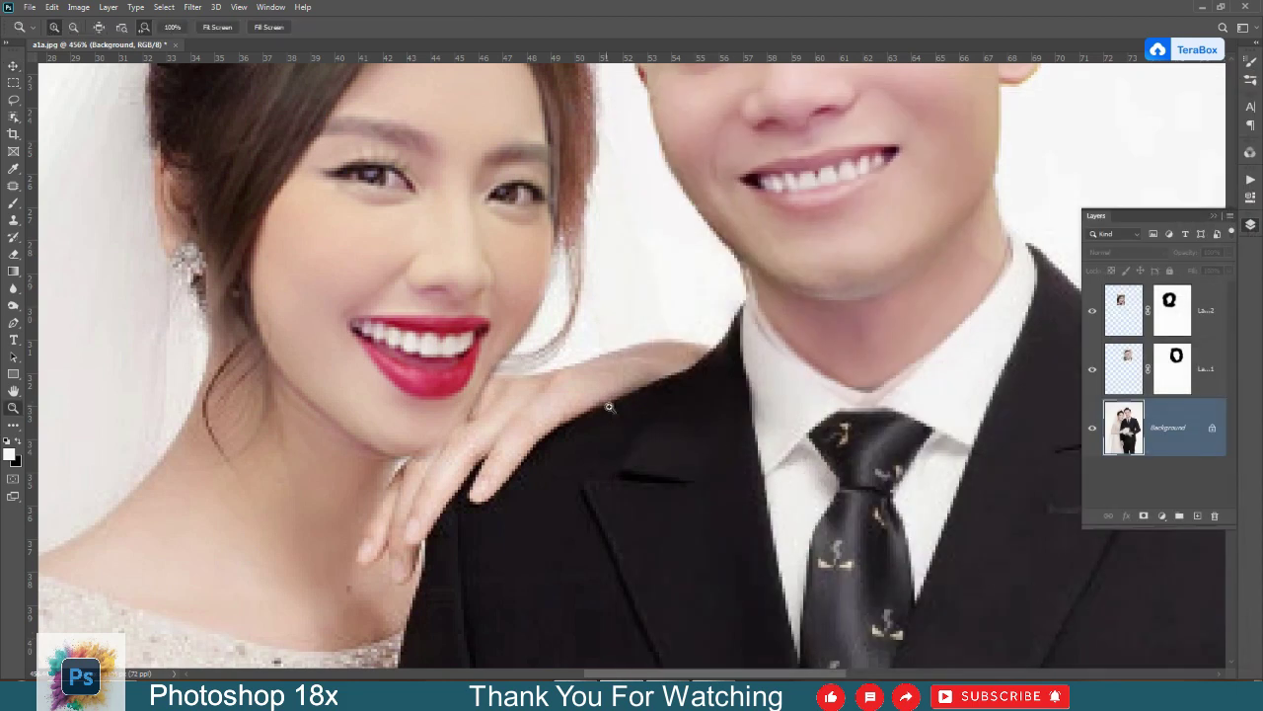
{"action": "right_click", "coordinate": [598, 399]}
{"action": "left_click", "coordinate": [680, 410]}
{"action": "left_click", "coordinate": [668, 259]}
{"action": "left_click_drag", "start_coordinate": [717, 227], "coordinate": [754, 294]}
{"action": "key", "text": "v"}
{"action": "left_click", "coordinate": [592, 286], "text": "ctrl"}
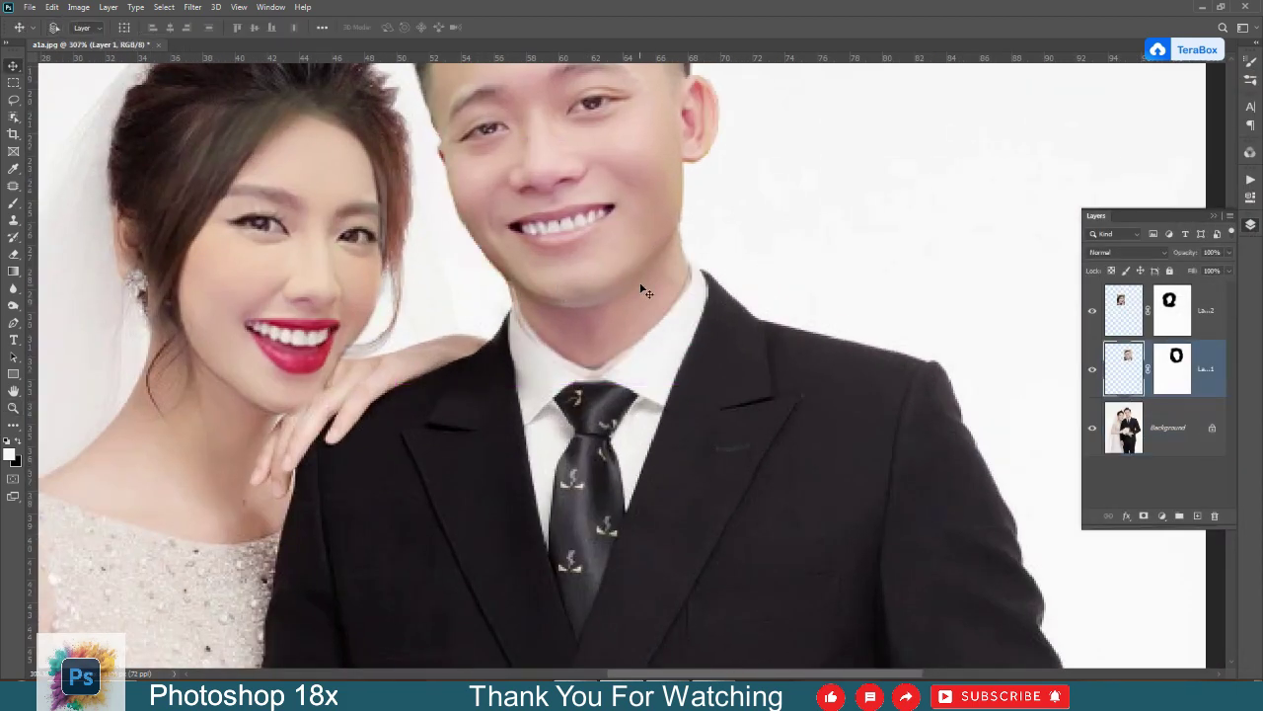
{"action": "left_click", "coordinate": [498, 367], "text": "ctrl"}
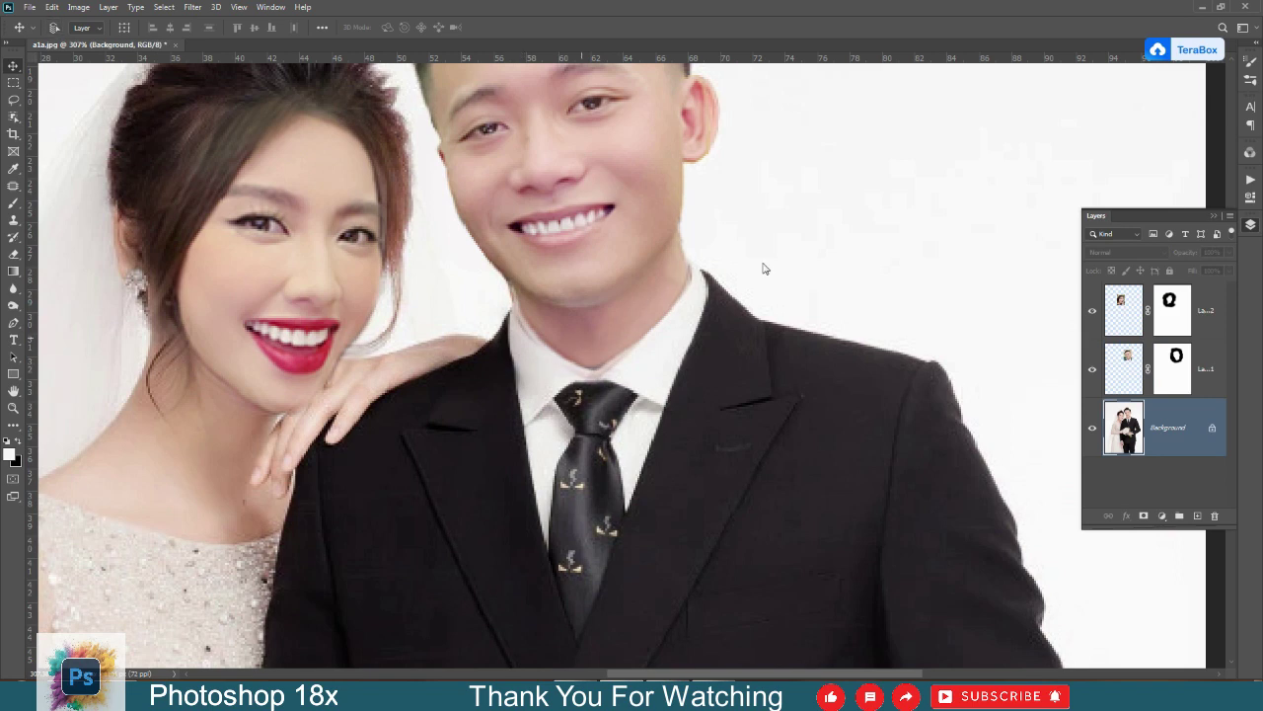
{"action": "key", "text": "ctrl+shift+x"}
{"action": "left_click", "coordinate": [857, 205], "text": "ctrl"}
{"action": "left_click", "coordinate": [857, 206], "text": "ctrl"}
{"action": "left_click_drag", "start_coordinate": [846, 427], "coordinate": [783, 298]}
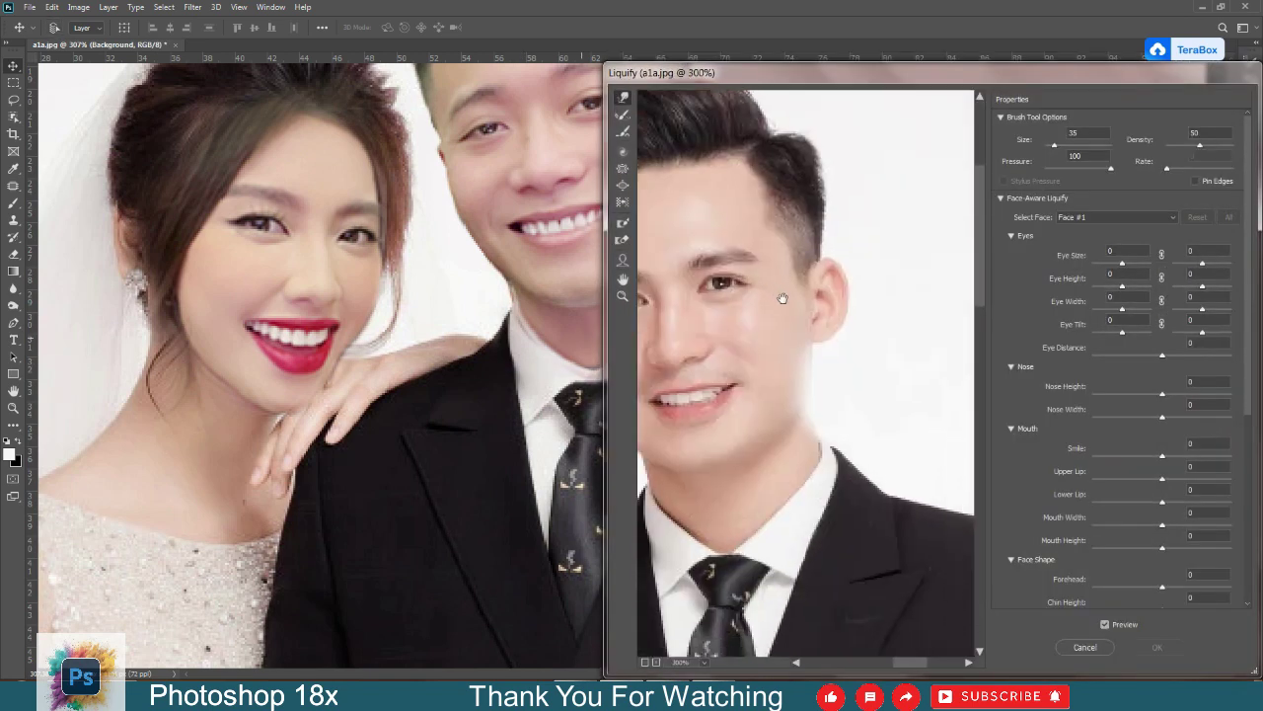
{"action": "left_click_drag", "start_coordinate": [795, 451], "coordinate": [904, 414]}
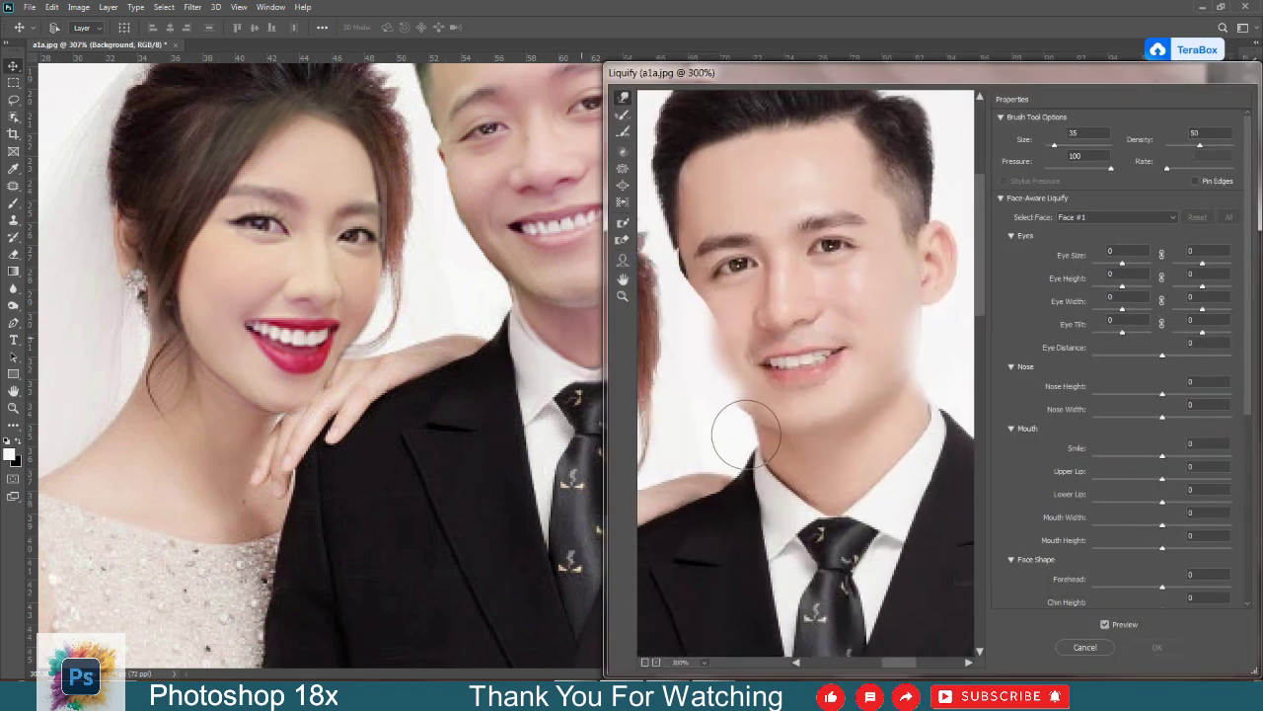
{"action": "key", "text": "Escape"}
- Stamp all visible layers into a new merged layer at the top of the stack
{"action": "key", "text": "z"}
{"action": "right_click", "coordinate": [727, 356]}
{"action": "left_click", "coordinate": [745, 362]}
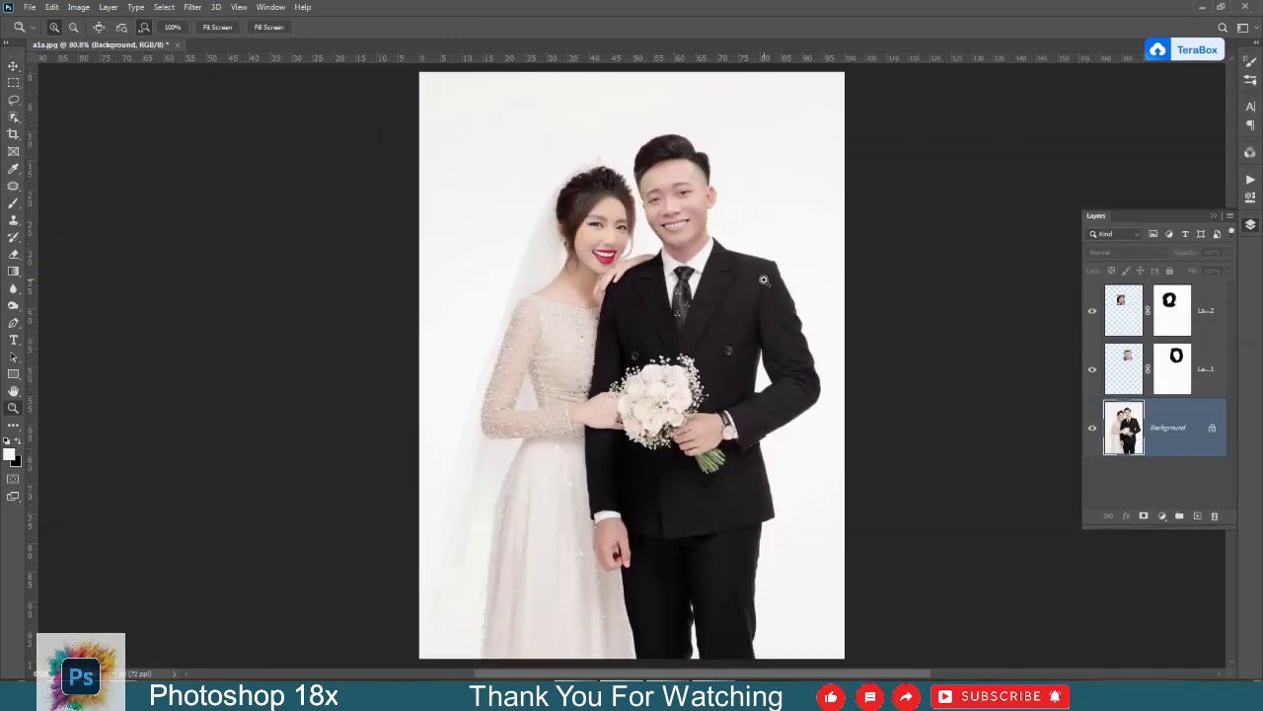
{"action": "left_click", "coordinate": [763, 280]}
{"action": "left_click", "coordinate": [1223, 292]}
{"action": "key", "text": "ctrl+alt+shift+e"}
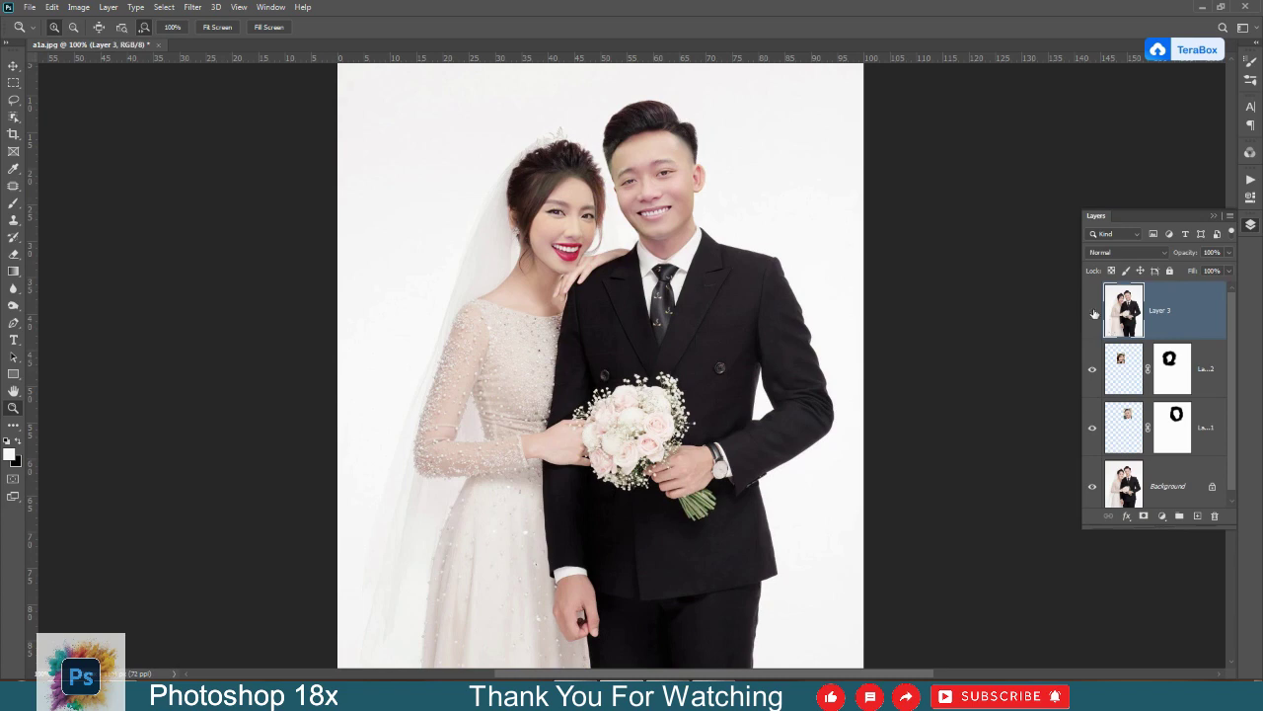
- Brighten the merged layer with Curves, raising the midtones and adding a shadow point at input 31, output 35, and review the whole picture
{"action": "key", "text": "ctrl+m"}
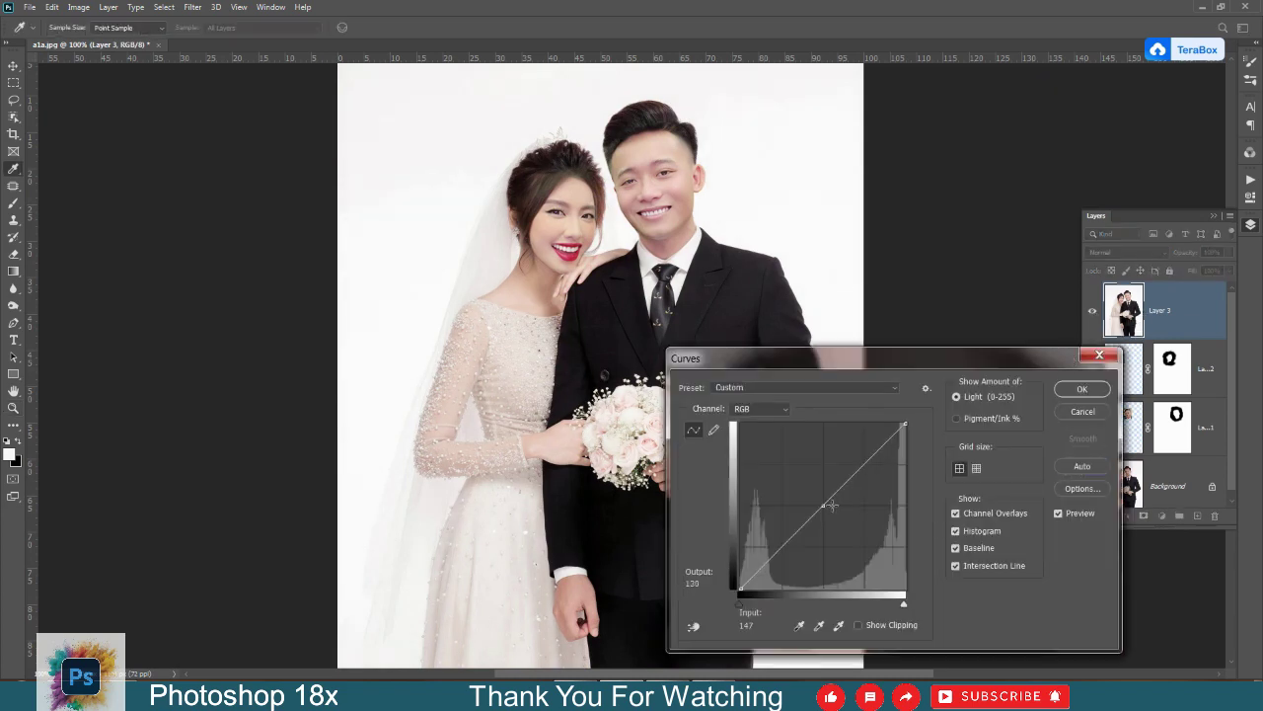
{"action": "left_click_drag", "start_coordinate": [821, 508], "coordinate": [821, 500]}
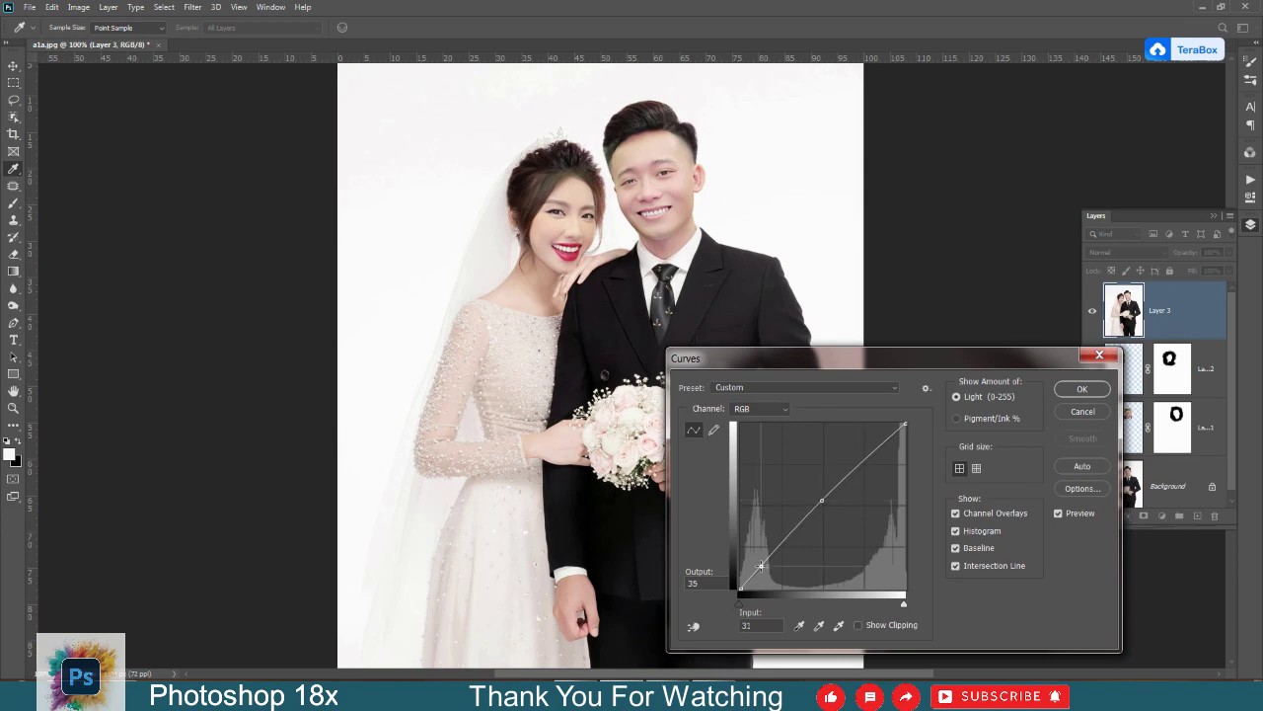
{"action": "left_click", "coordinate": [1086, 387]}
{"action": "left_click", "coordinate": [788, 402], "text": "alt"}
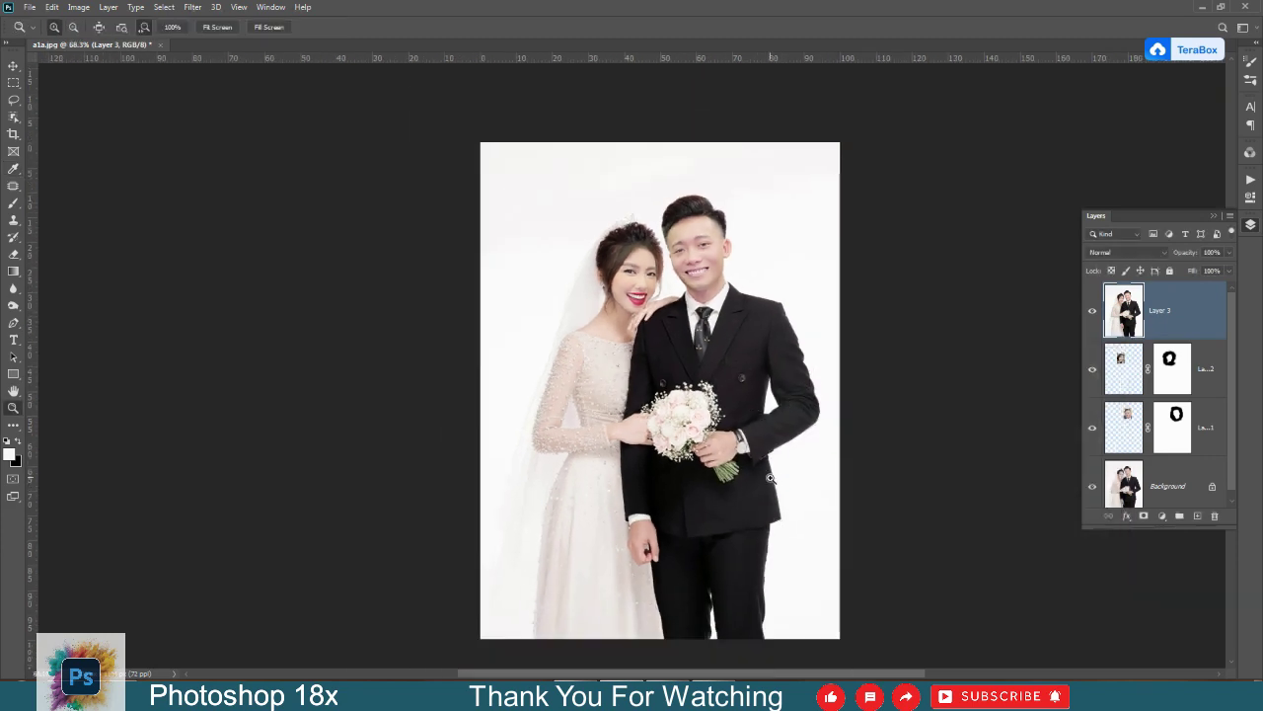
{"action": "left_click_drag", "start_coordinate": [770, 479], "coordinate": [818, 455]}
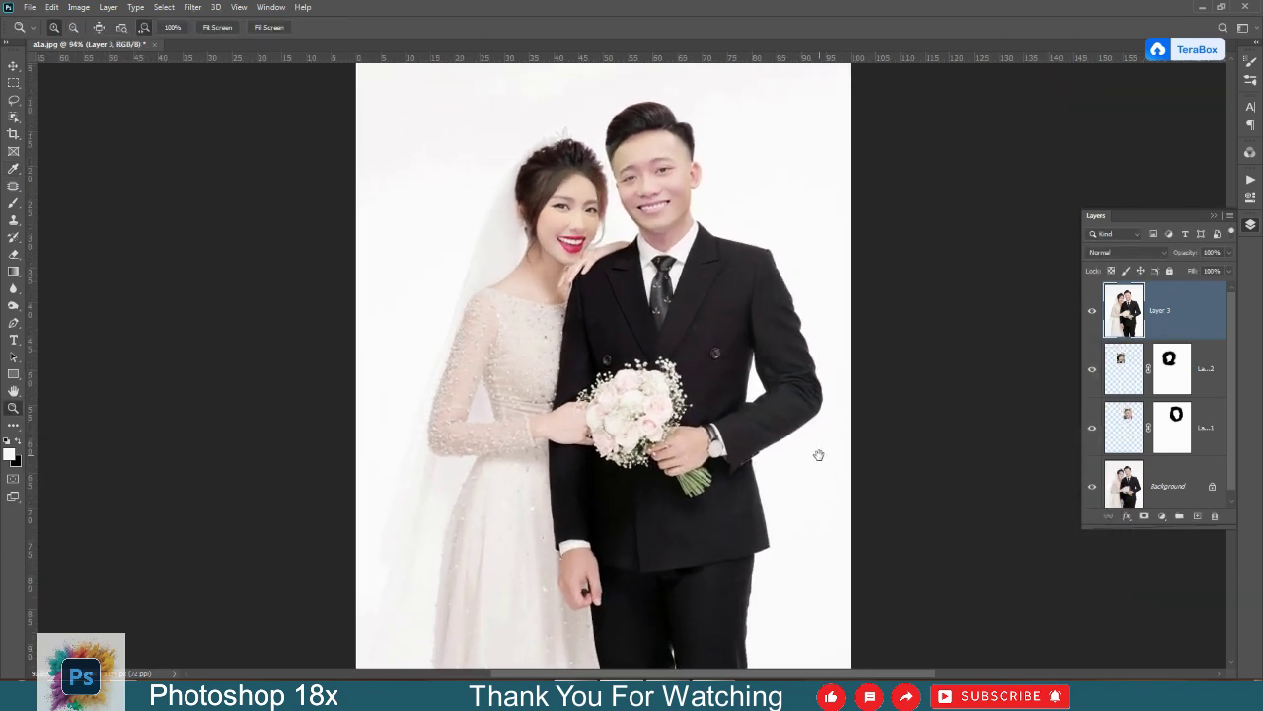
{"action": "scroll", "coordinate": [818, 455], "scroll_direction": "down", "scroll_amount": 2}
{"action": "scroll", "coordinate": [841, 456], "scroll_direction": "up", "scroll_amount": 2}
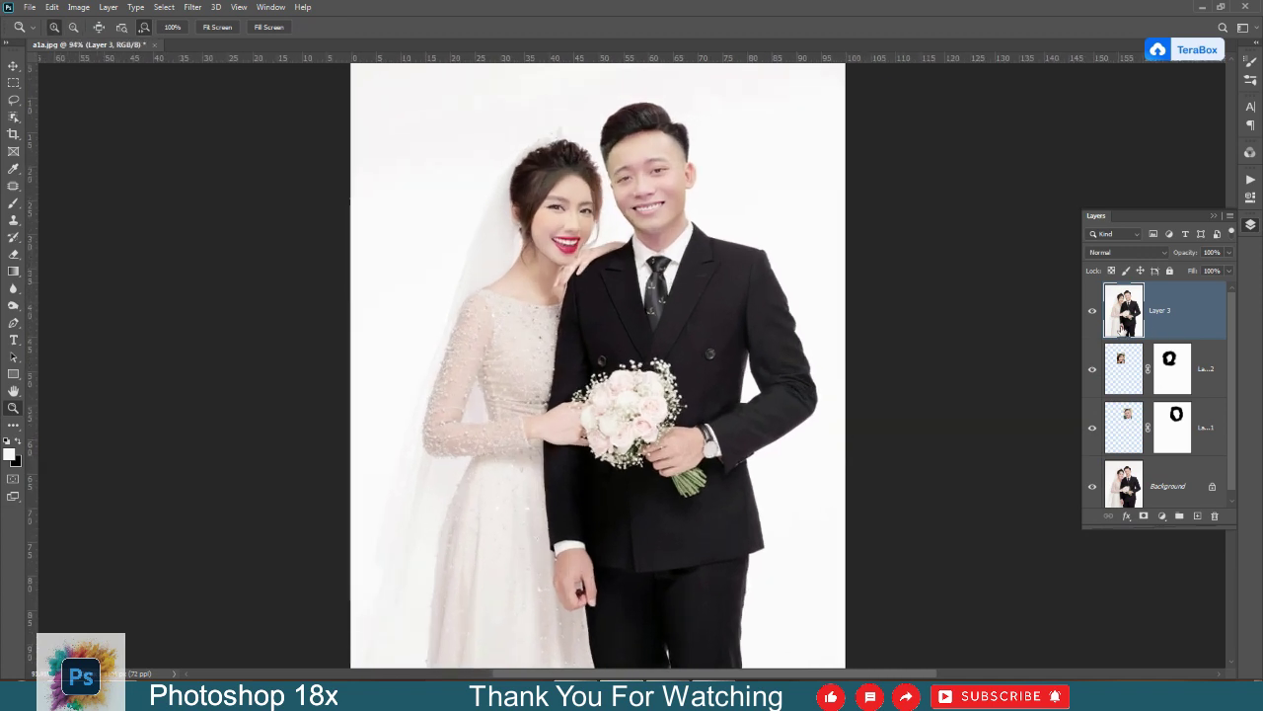